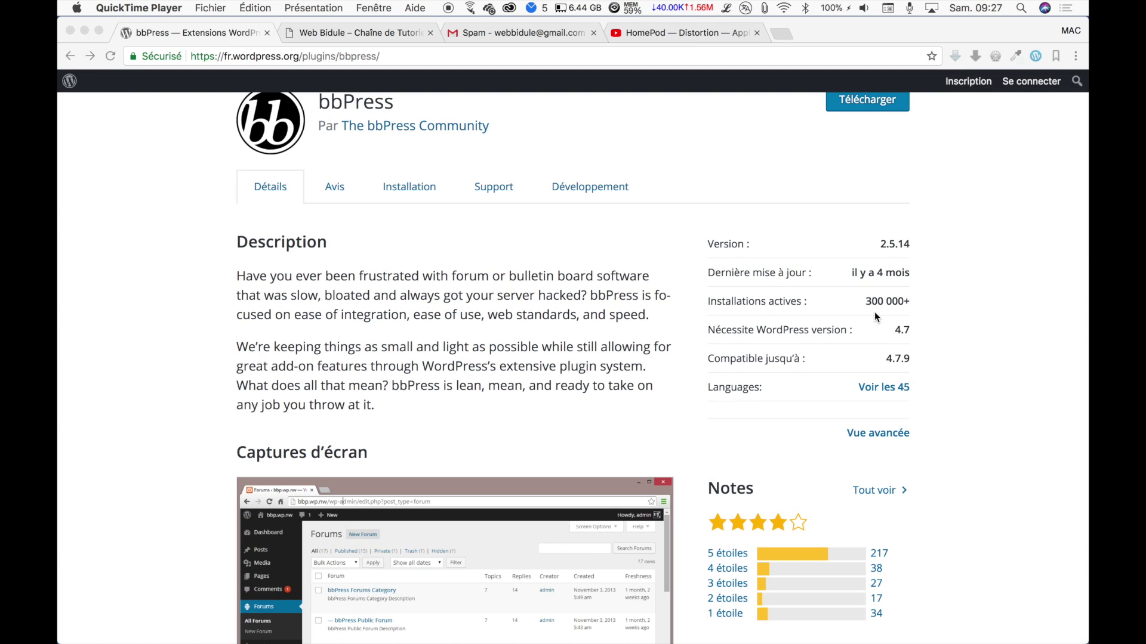
Scroll back to the top of the bbPress plugin page, then switch to the Web Bidule site.
scroll(875, 312, up, 6)
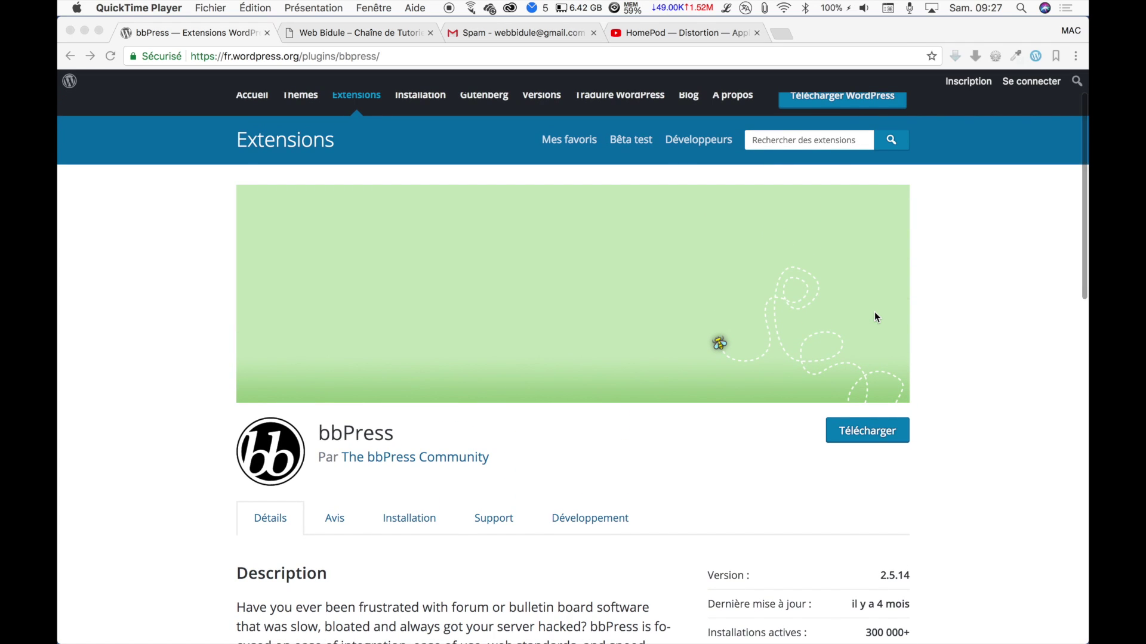
click(352, 33)
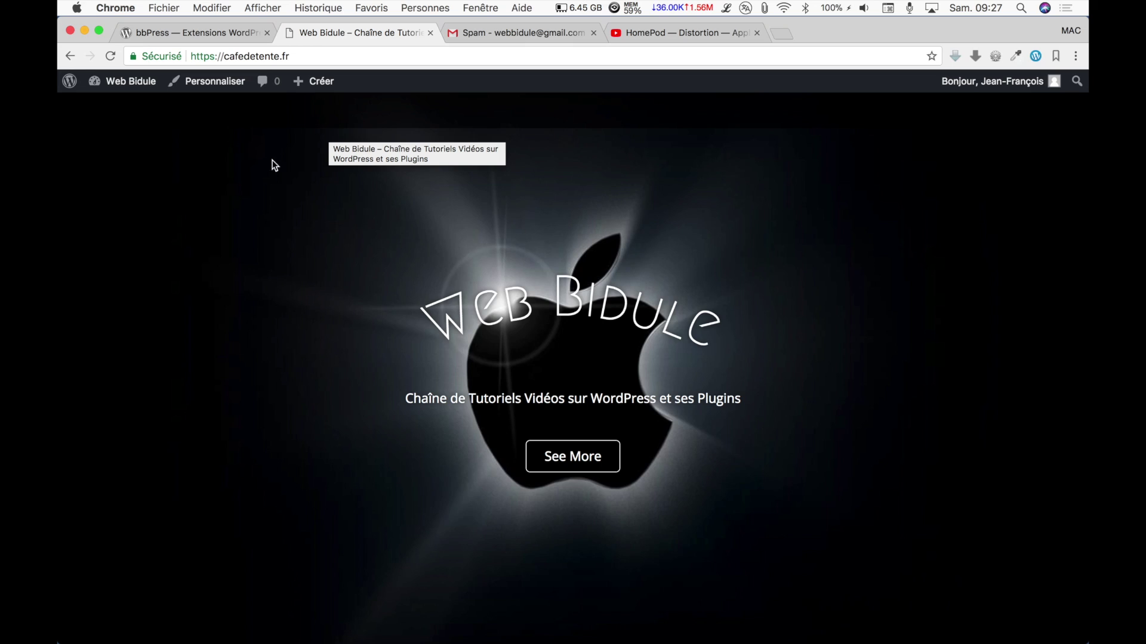
From the dashboard's Extensions > Ajouter page, install and activate bbPress 2.5.14.
click(144, 88)
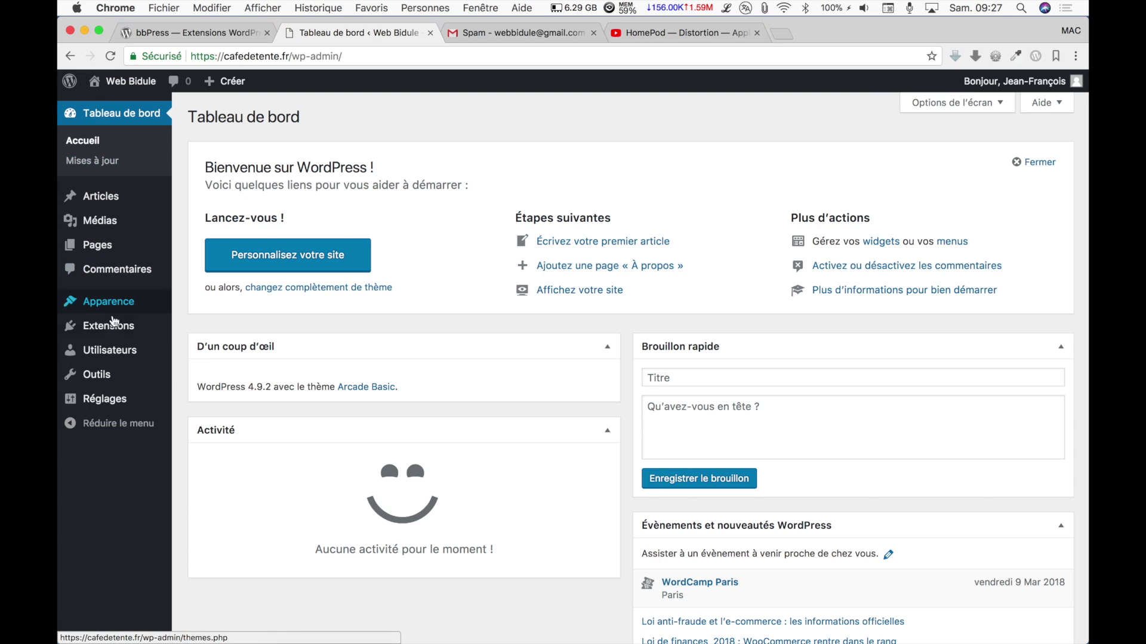
mouse_move(111, 325)
click(192, 347)
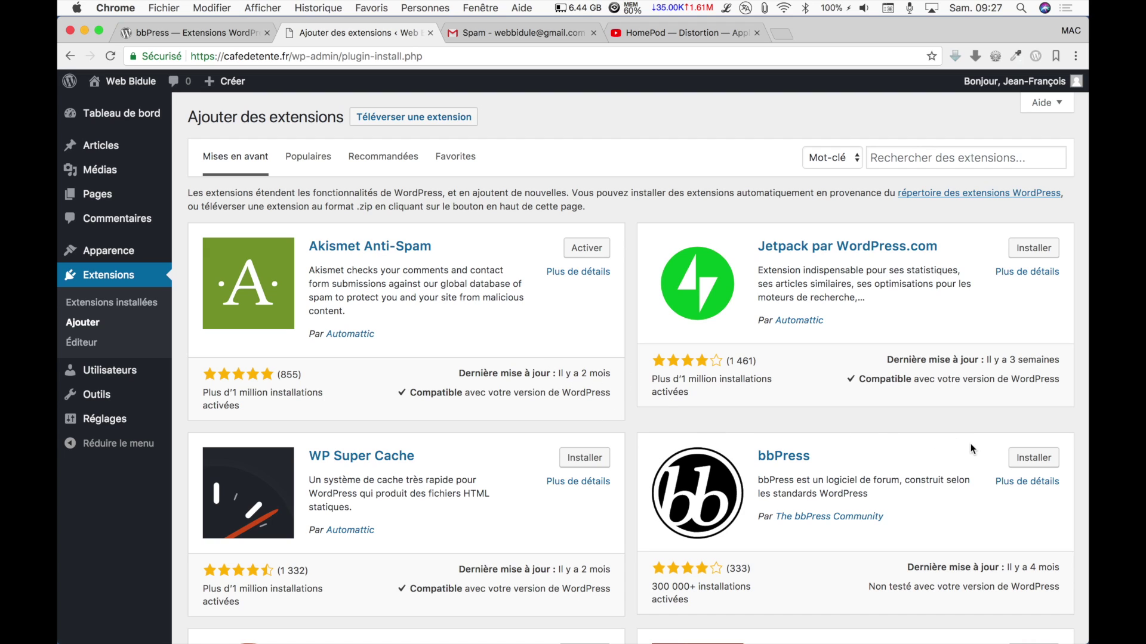
click(1036, 460)
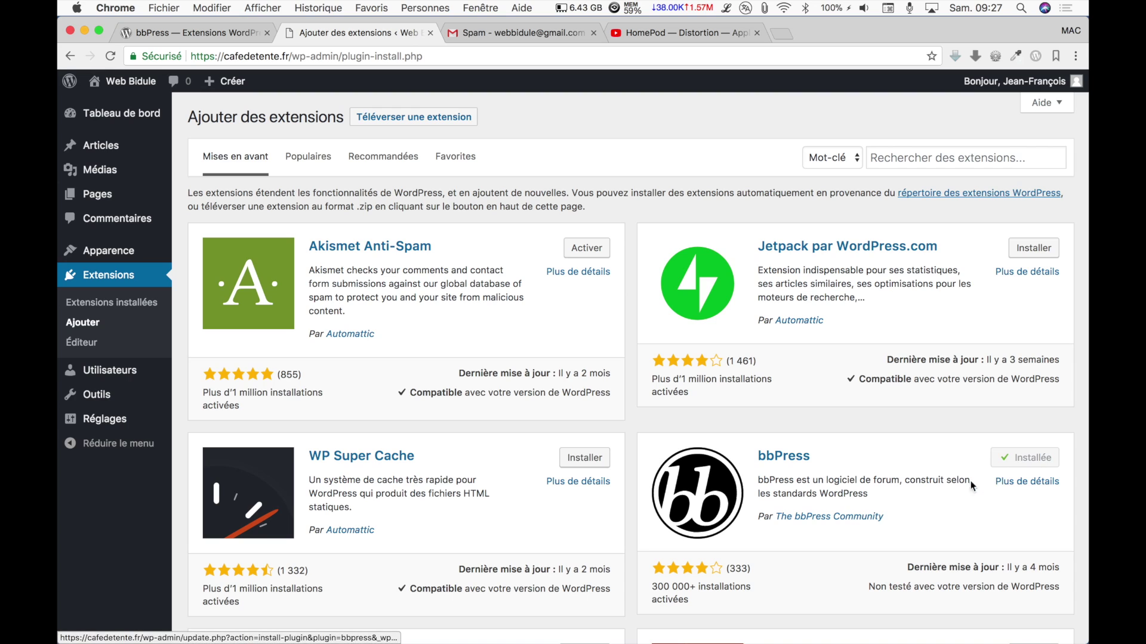
click(1032, 464)
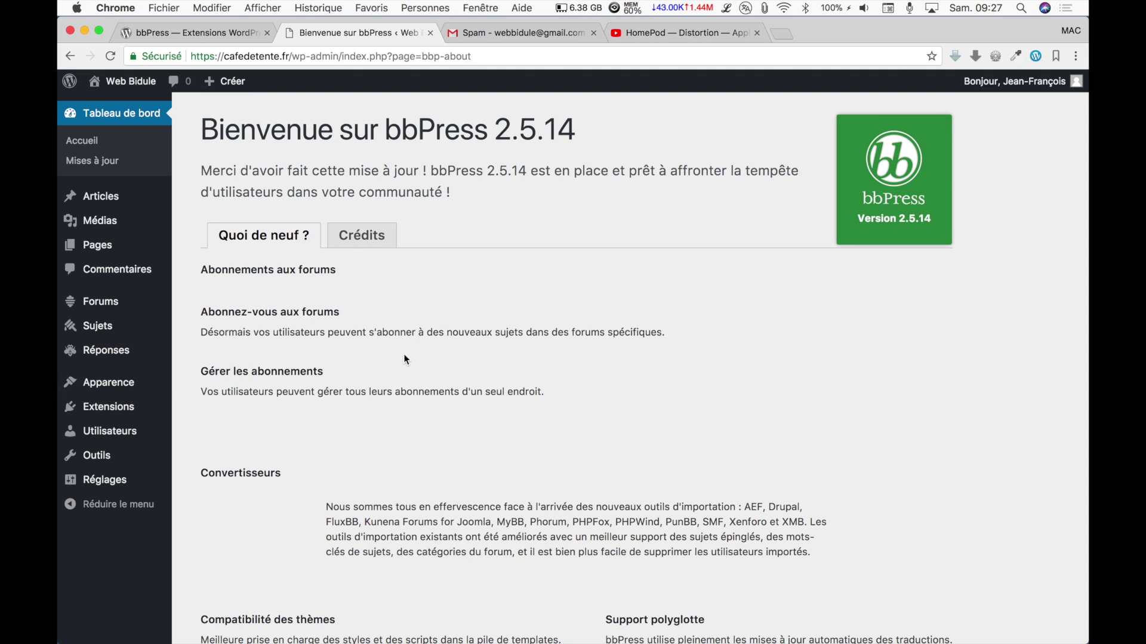
Go to Réglages > Forums to reach the Réglages des forums page.
mouse_move(119, 307)
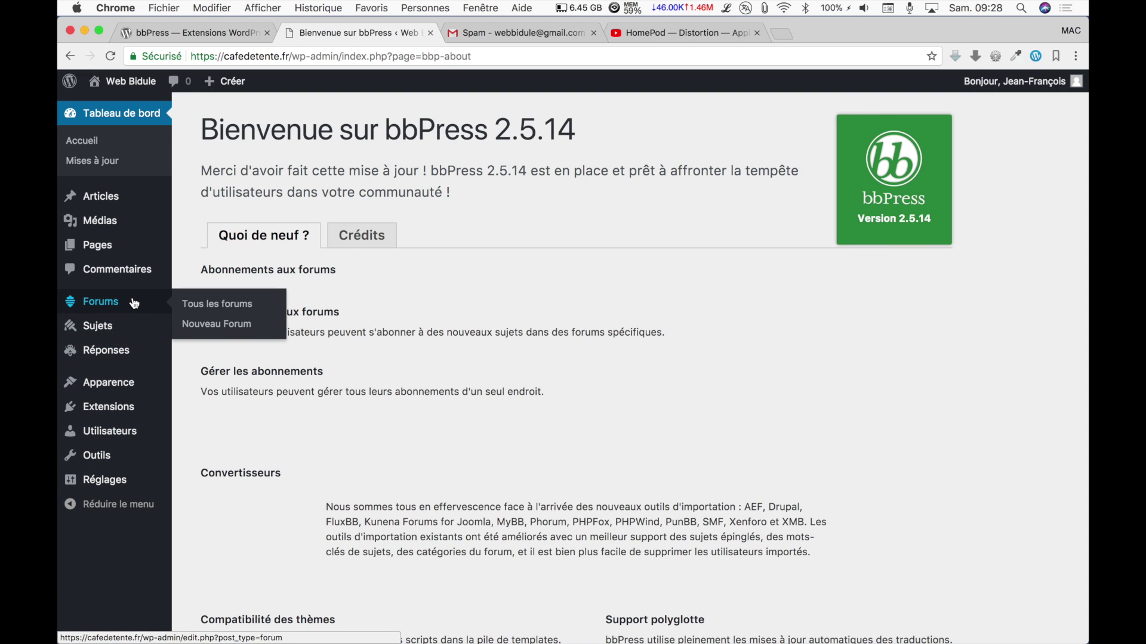
mouse_move(129, 494)
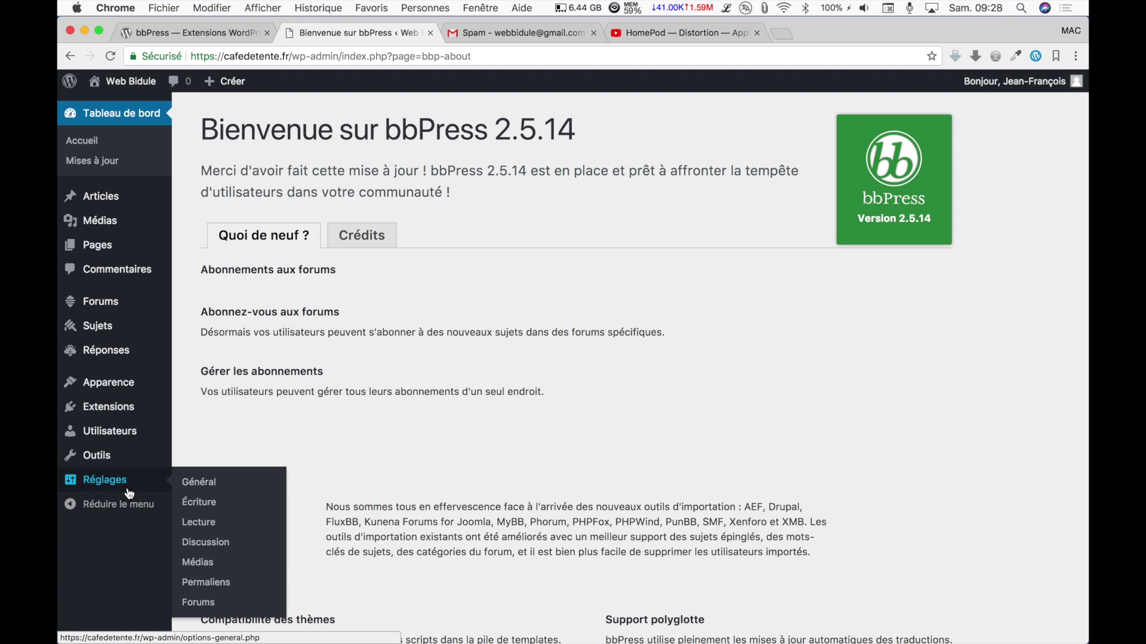
click(200, 603)
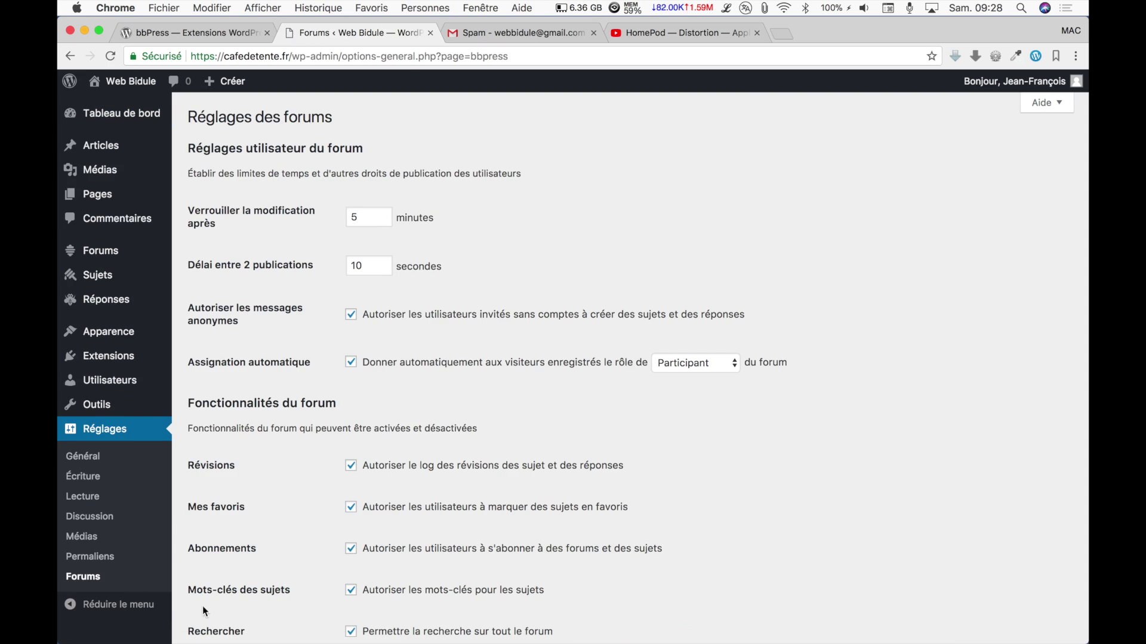
scroll(277, 324, down, 12)
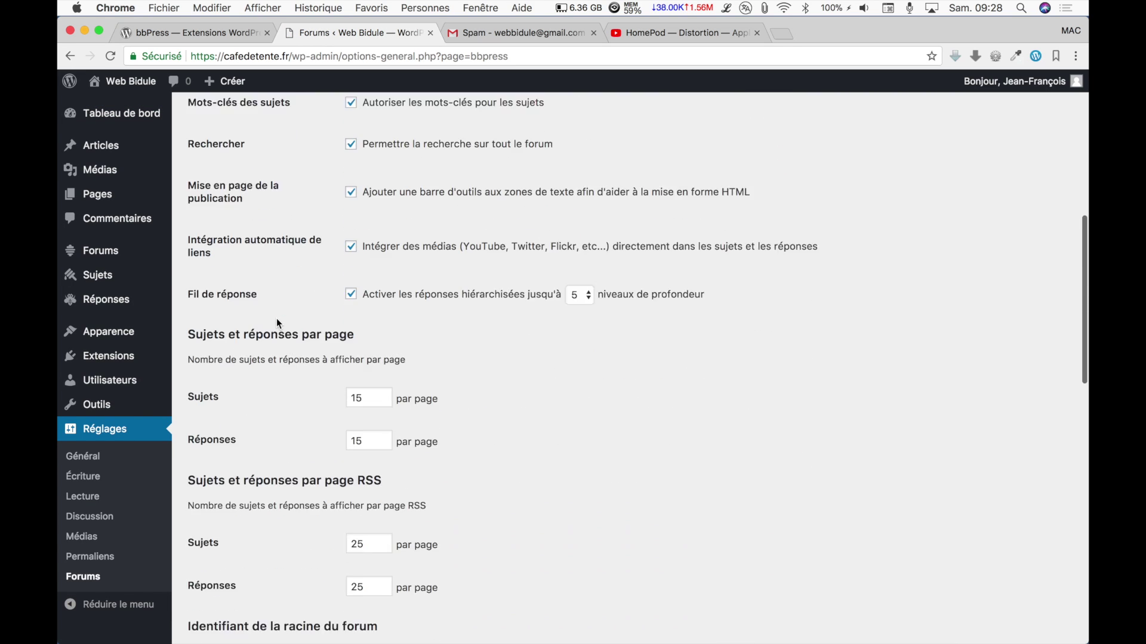
scroll(277, 323, up, 12)
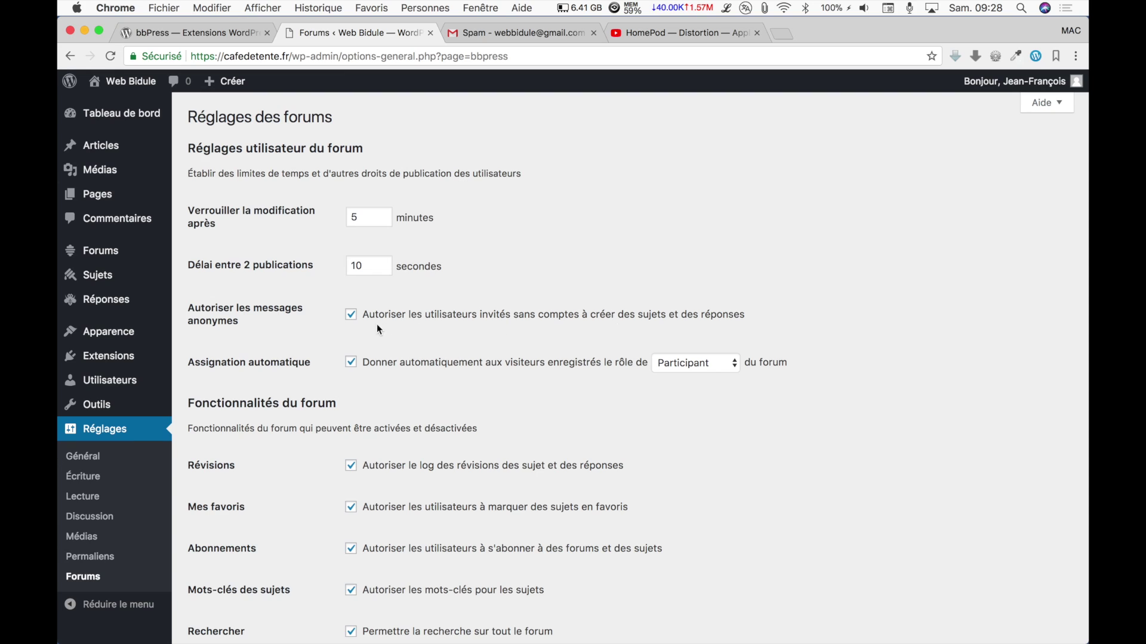
click(349, 320)
click(350, 316)
scroll(350, 322, down, 5)
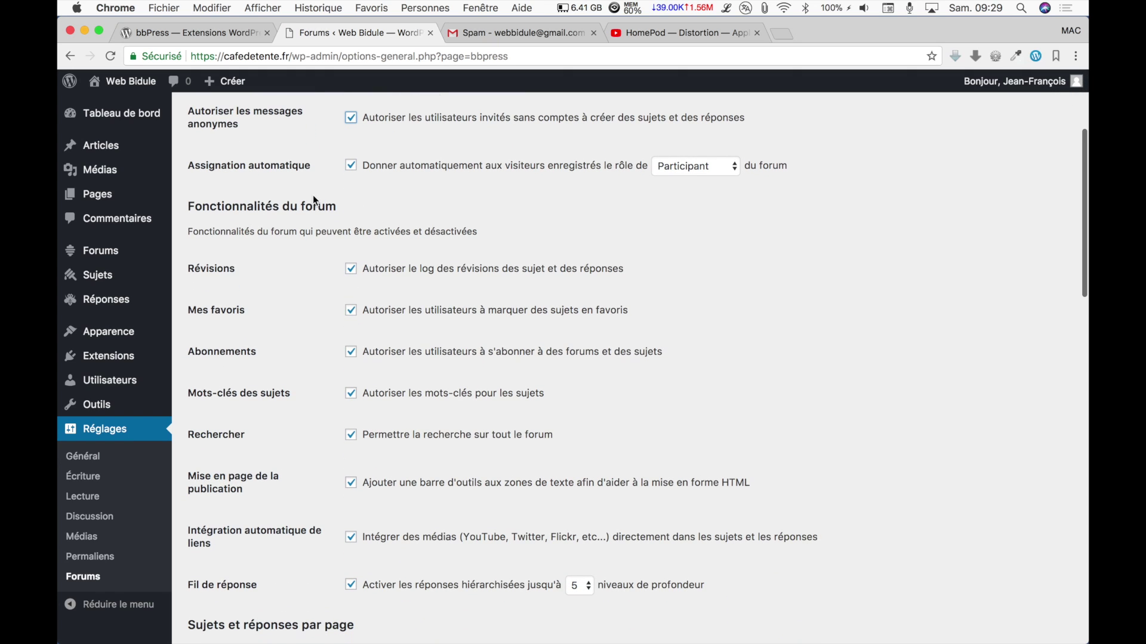
click(732, 167)
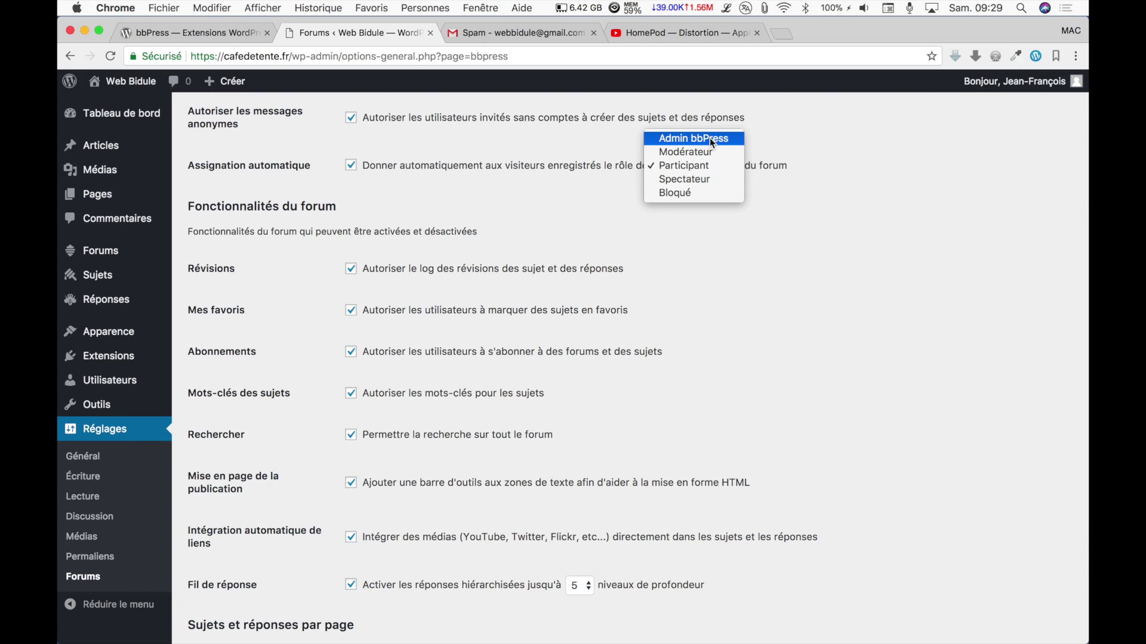
click(710, 170)
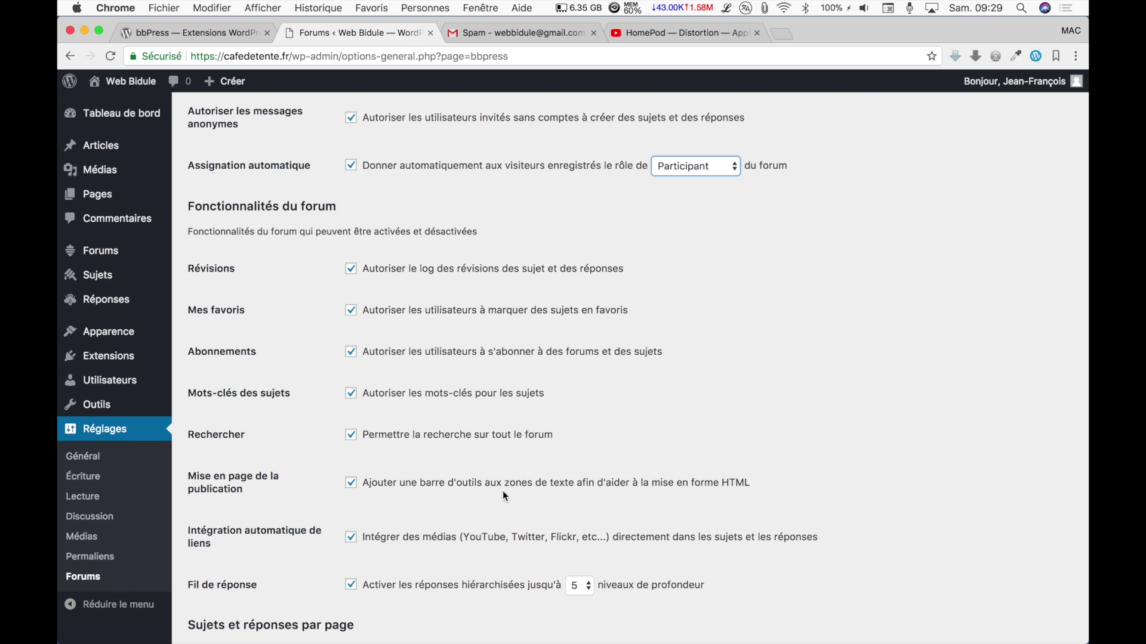
scroll(582, 500, down, 5)
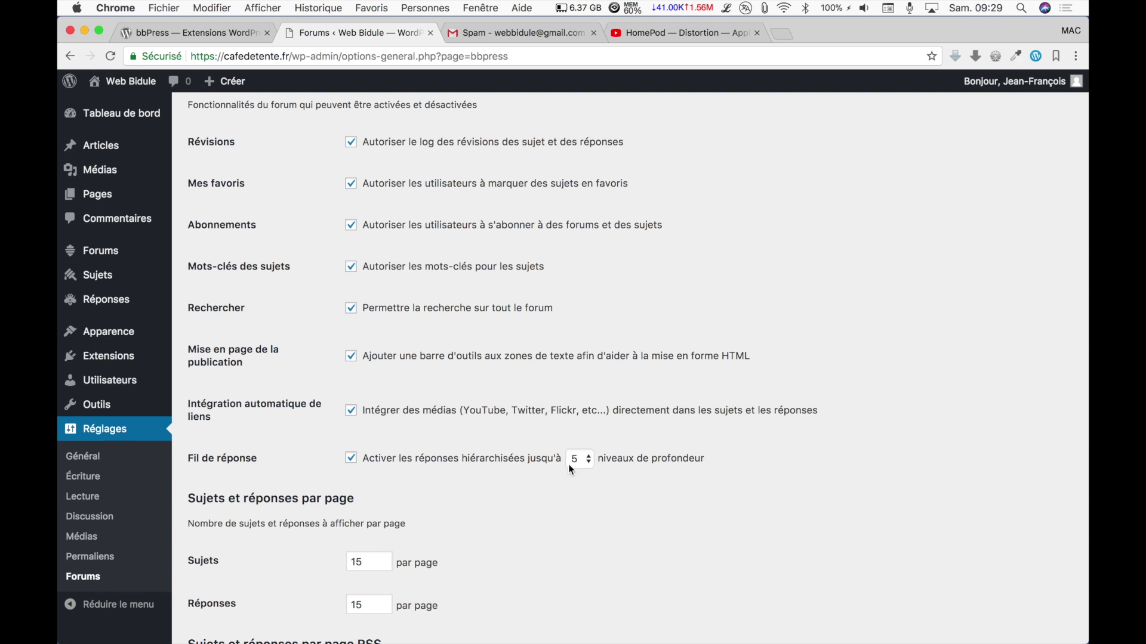
Set the Fil de réponse depth to 2 and save with Enregistrer les modifications.
click(585, 461)
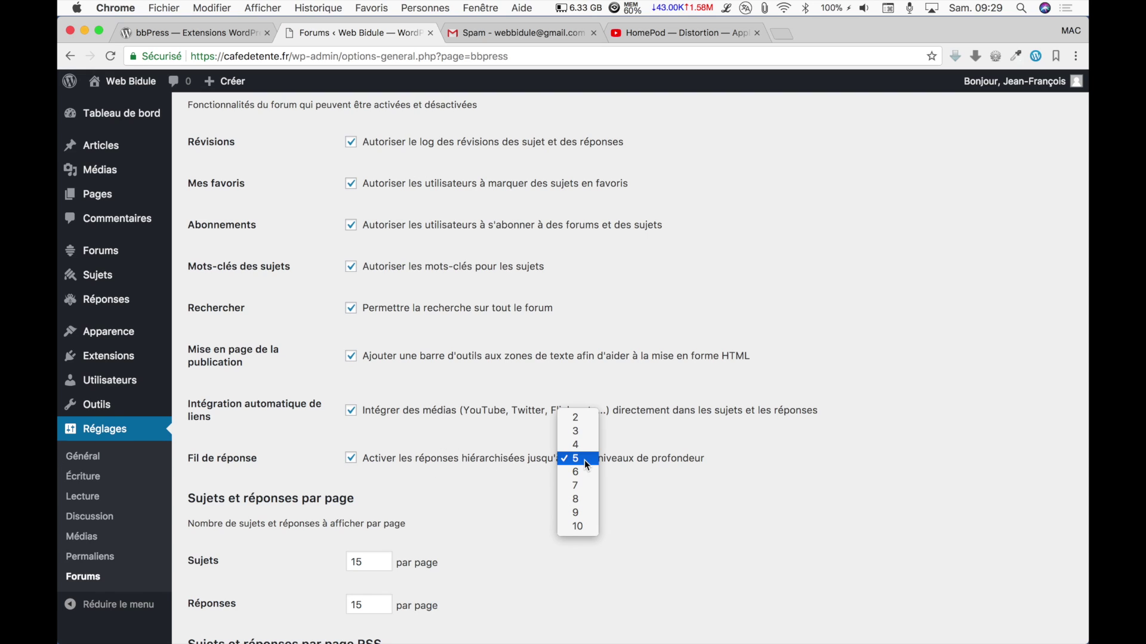
click(577, 418)
scroll(456, 497, down, 5)
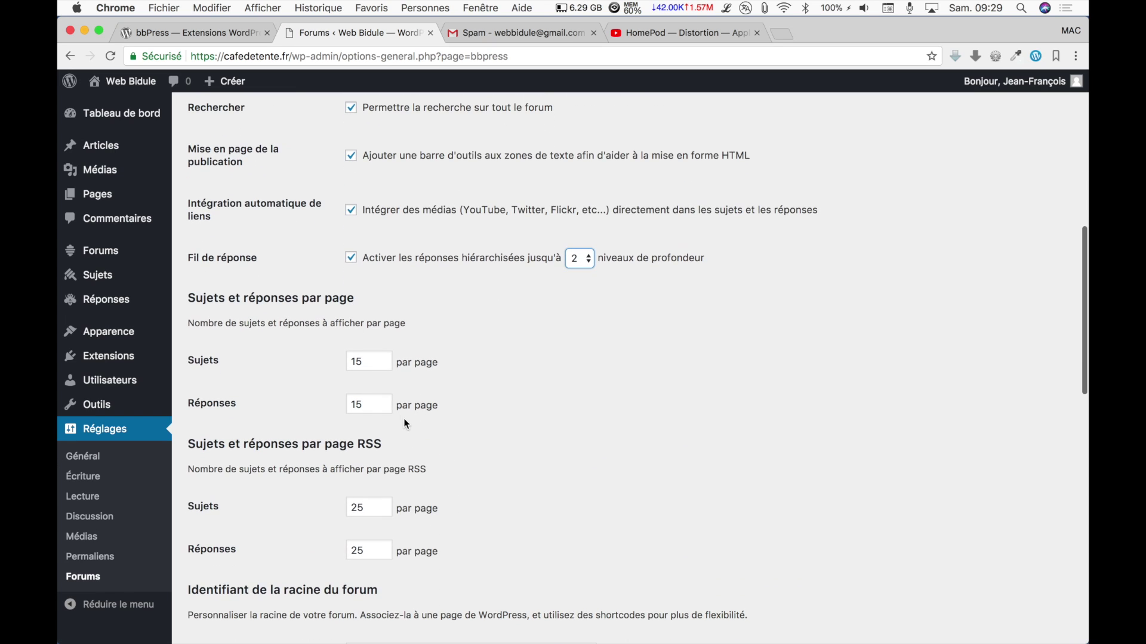
scroll(397, 424, down, 9)
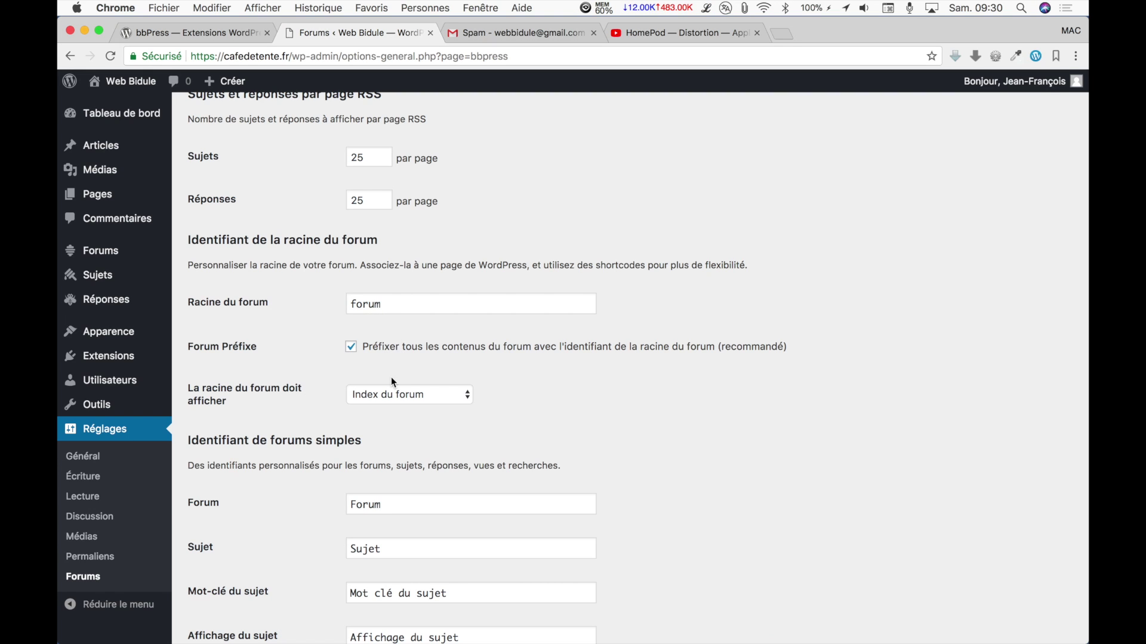
scroll(393, 385, down, 3)
scroll(394, 386, down, 1)
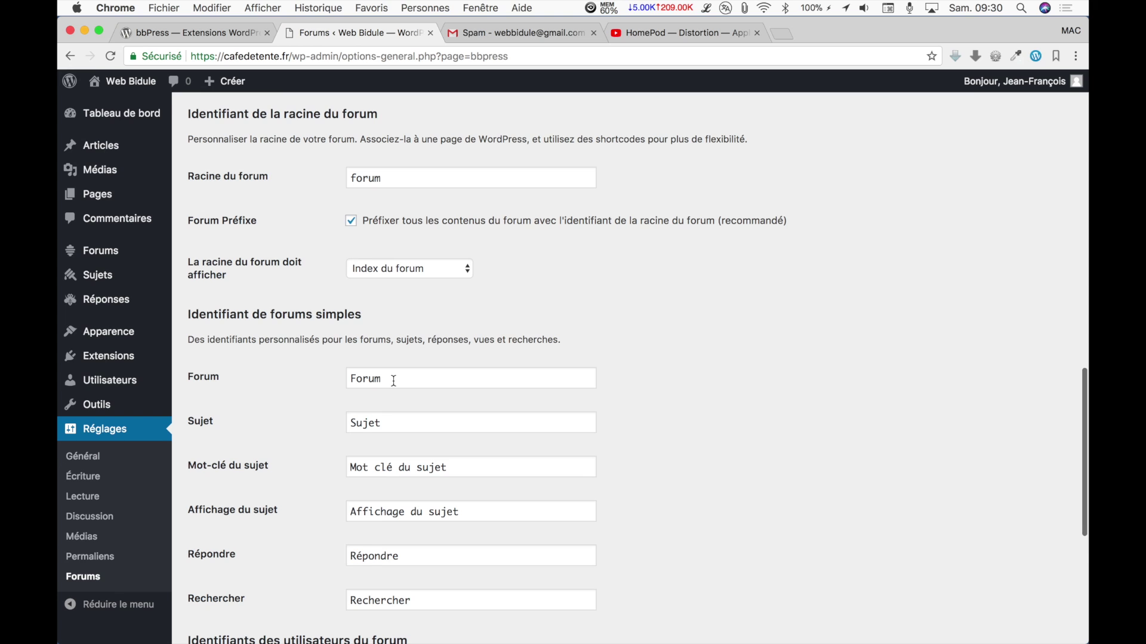
scroll(394, 381, down, 7)
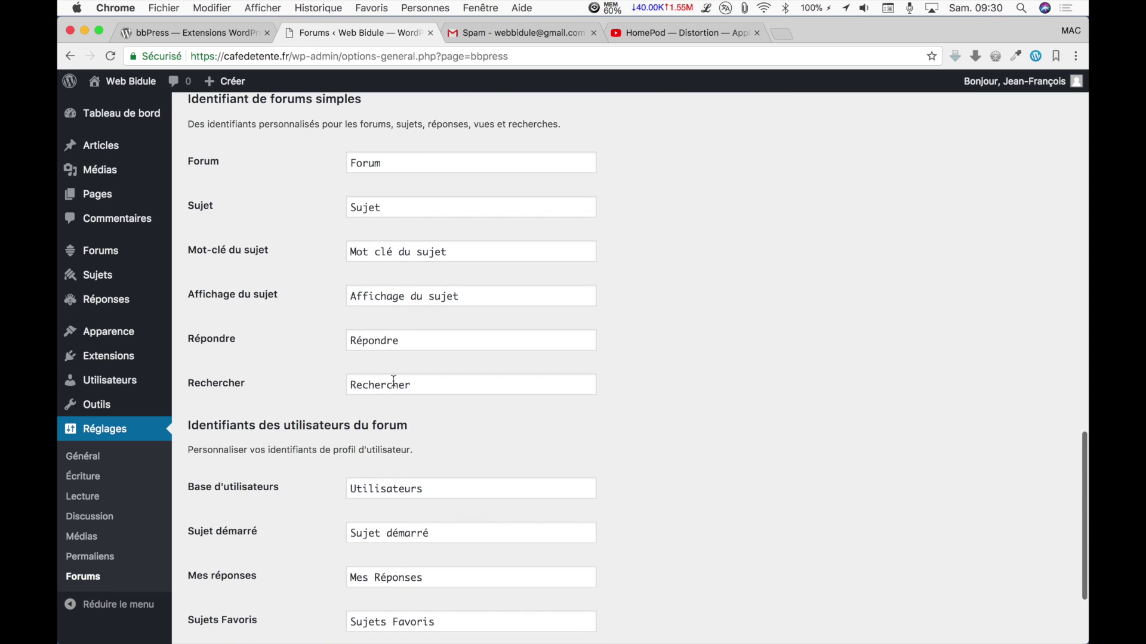
scroll(394, 380, down, 2)
scroll(394, 381, up, 8)
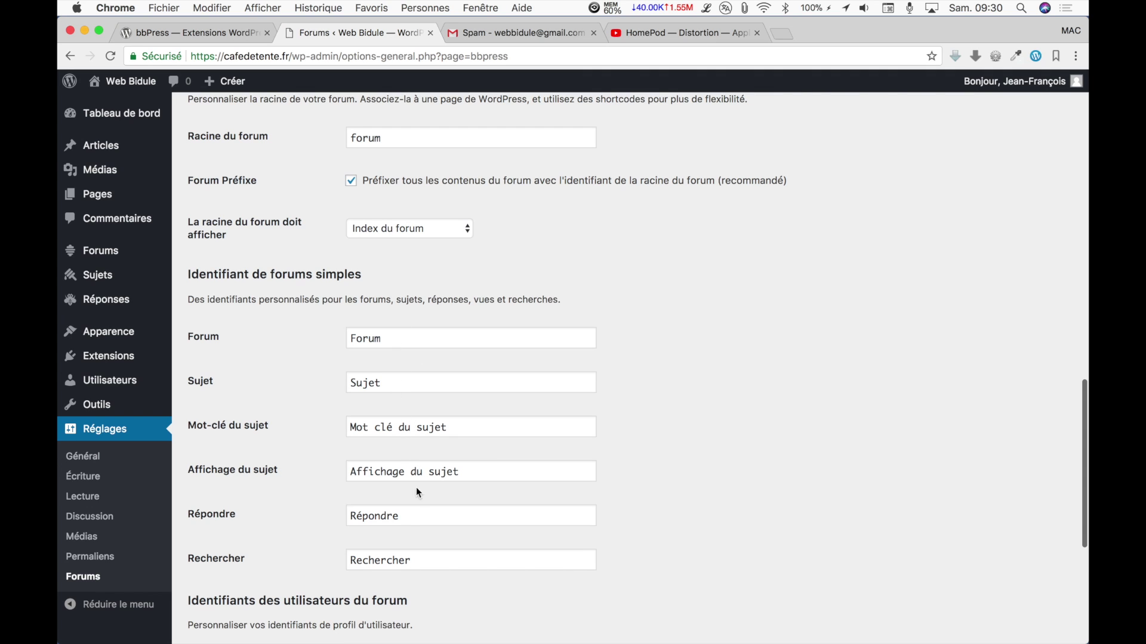
scroll(410, 518, down, 7)
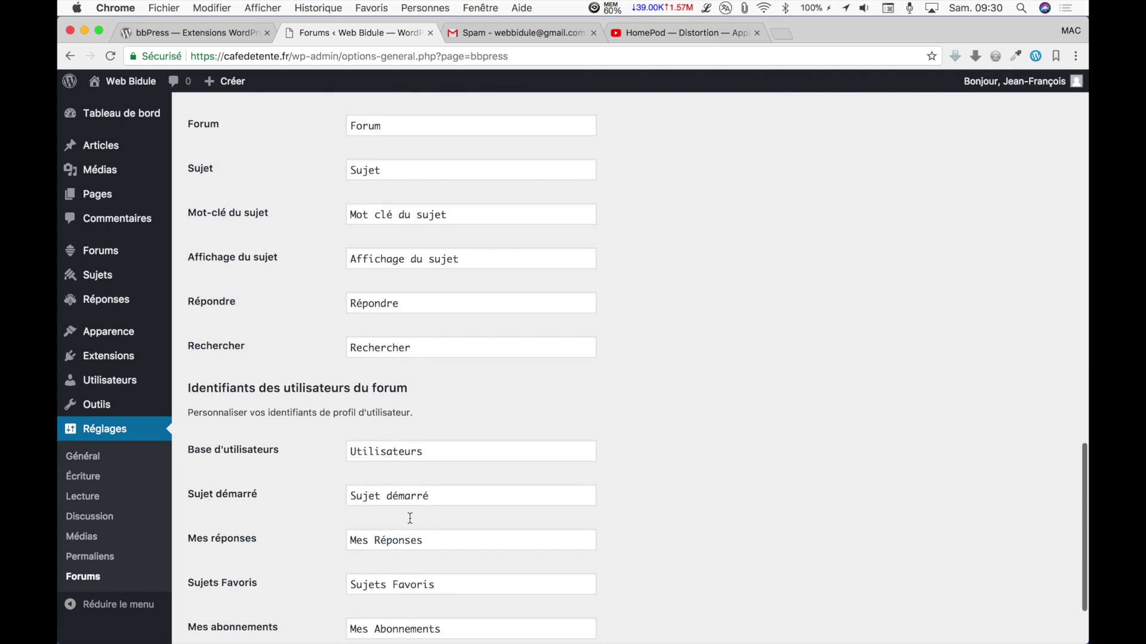
scroll(410, 518, down, 4)
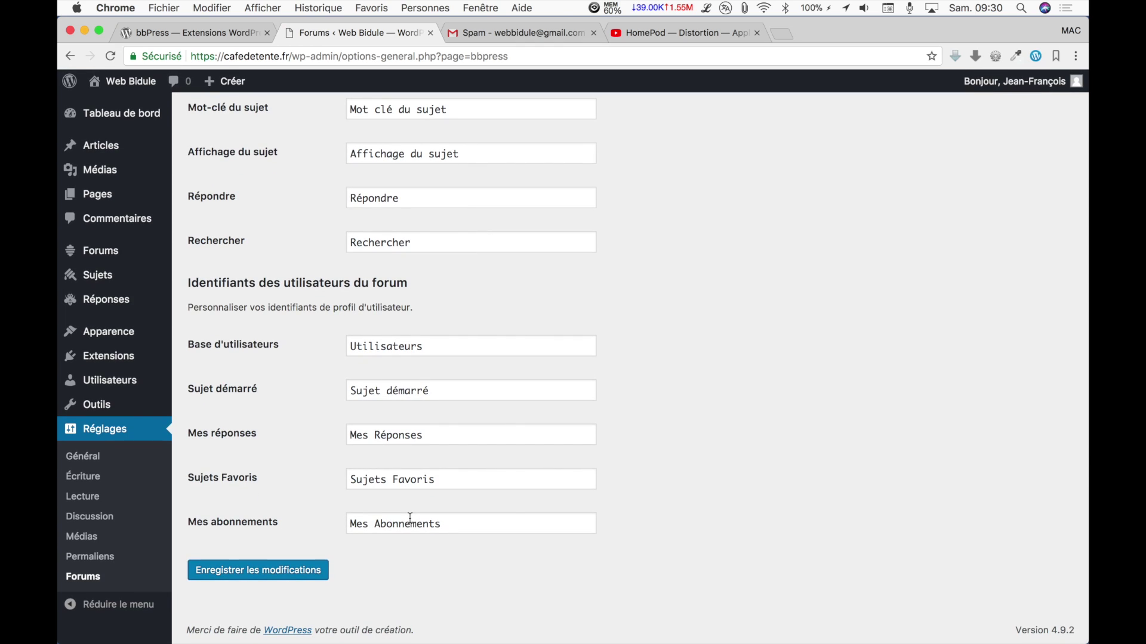
click(294, 573)
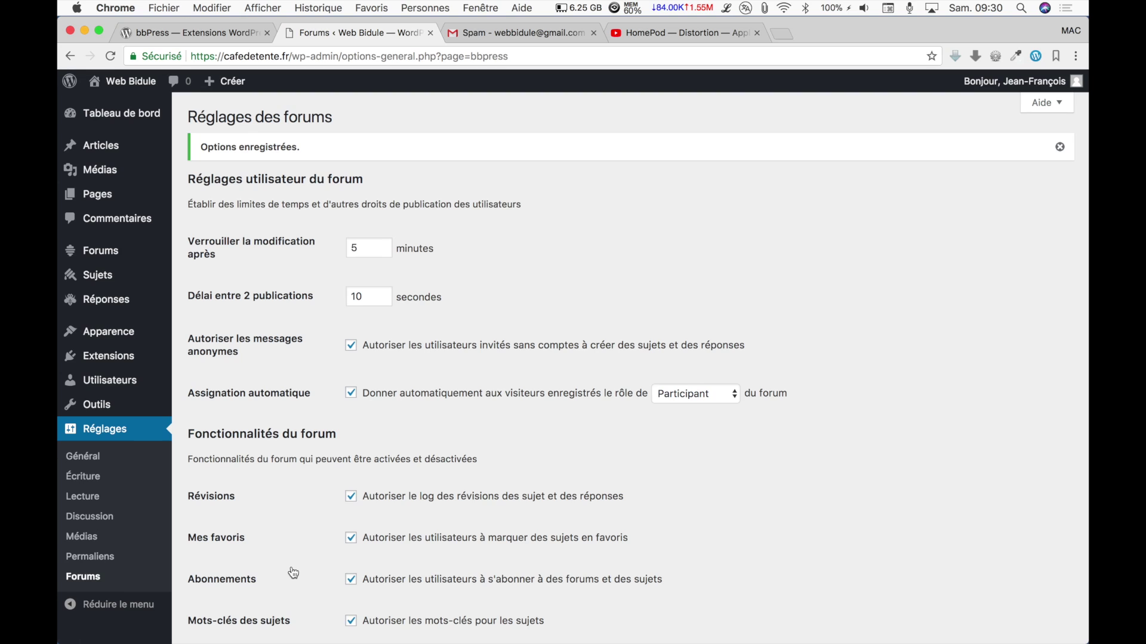
Start a new forum titled 'Généralités' and paste its welcome text as the description.
click(110, 253)
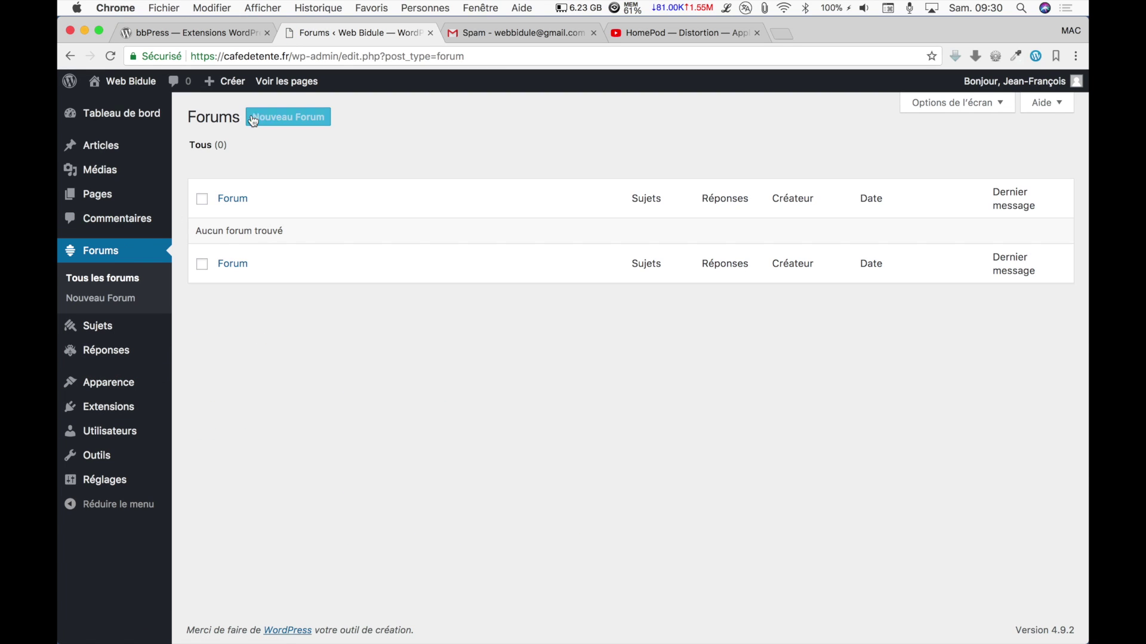
click(272, 118)
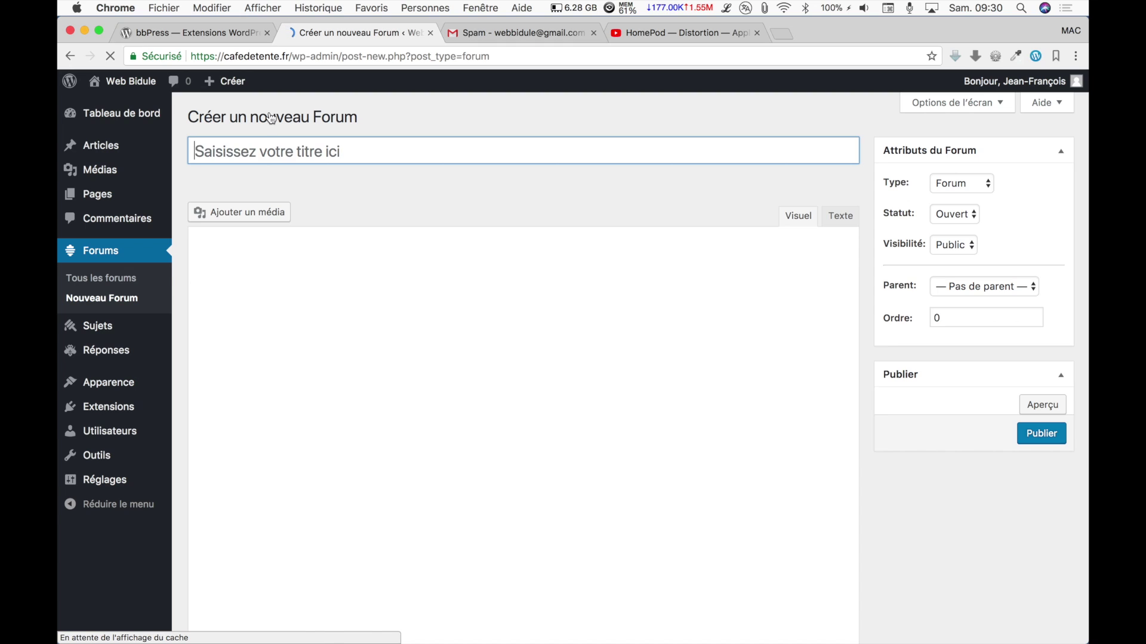
text(G)
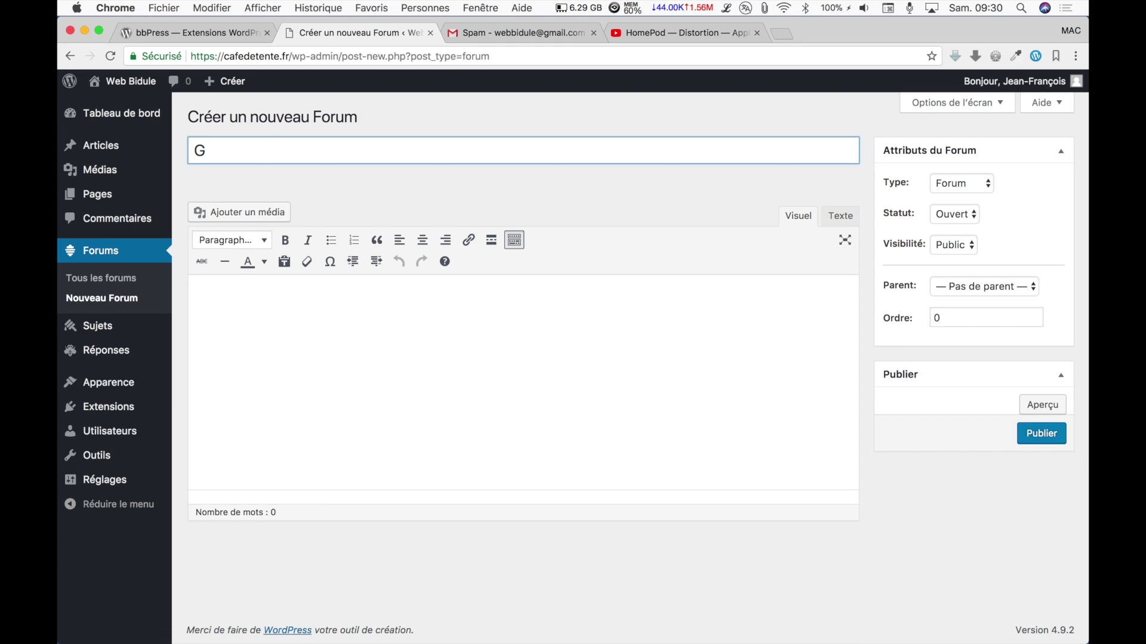
text(énéralités)
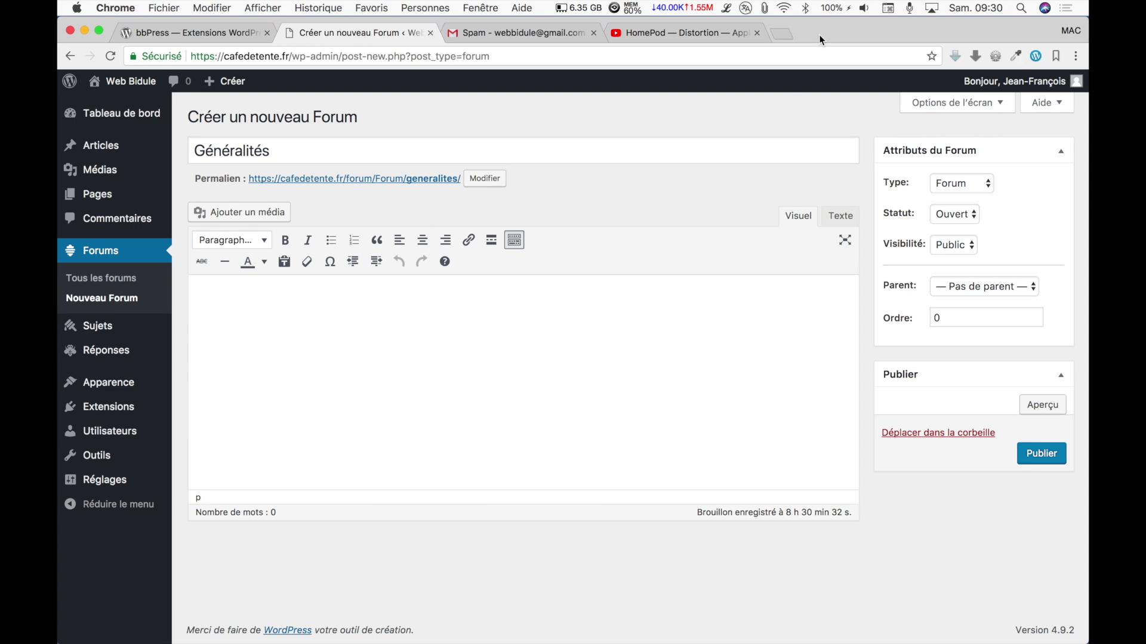
click(764, 8)
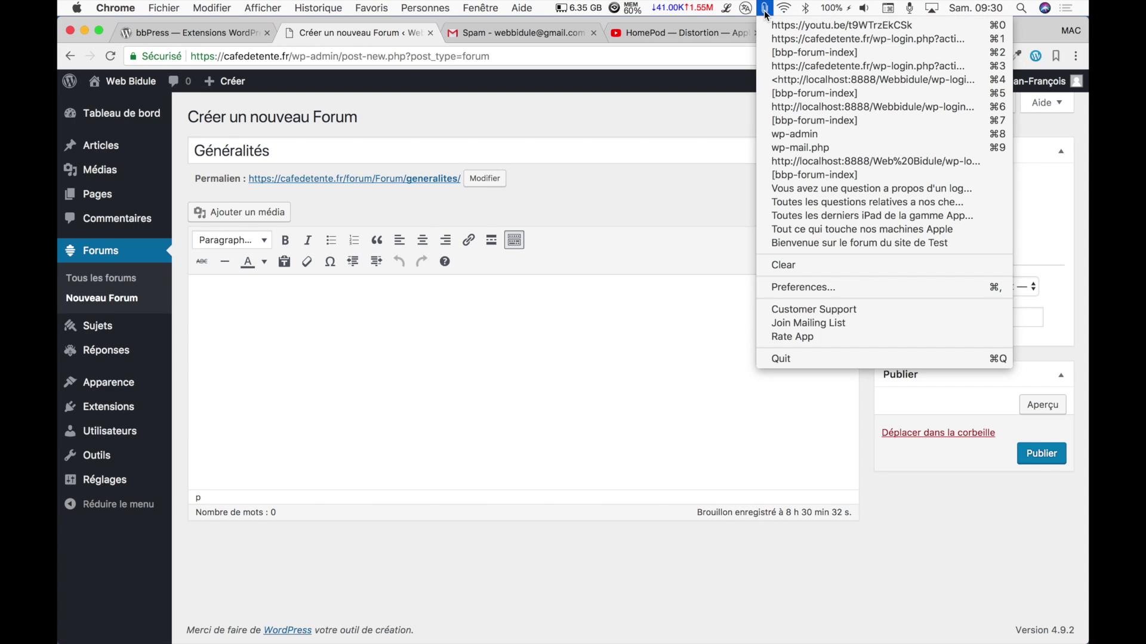
click(793, 233)
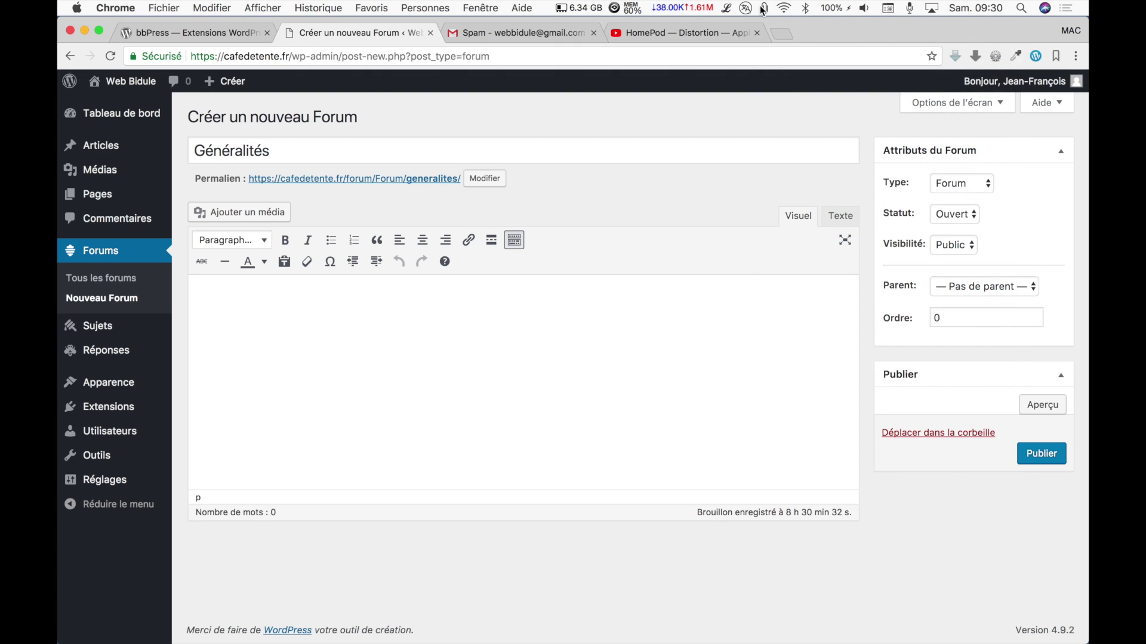
click(764, 9)
click(773, 240)
text(Bienvenue sur le forum du site de Test  Pensez à poster dans la bonne rubrique, à respecter les propos des autres internautes, ne pas utiliser le langage SMS, et enfin, à utiliser la fonction Recherche !  Et… Gardez le sens de l’humour, de la convivialité et de la décontraction. On n’est pas là pour se prendre la tête !)
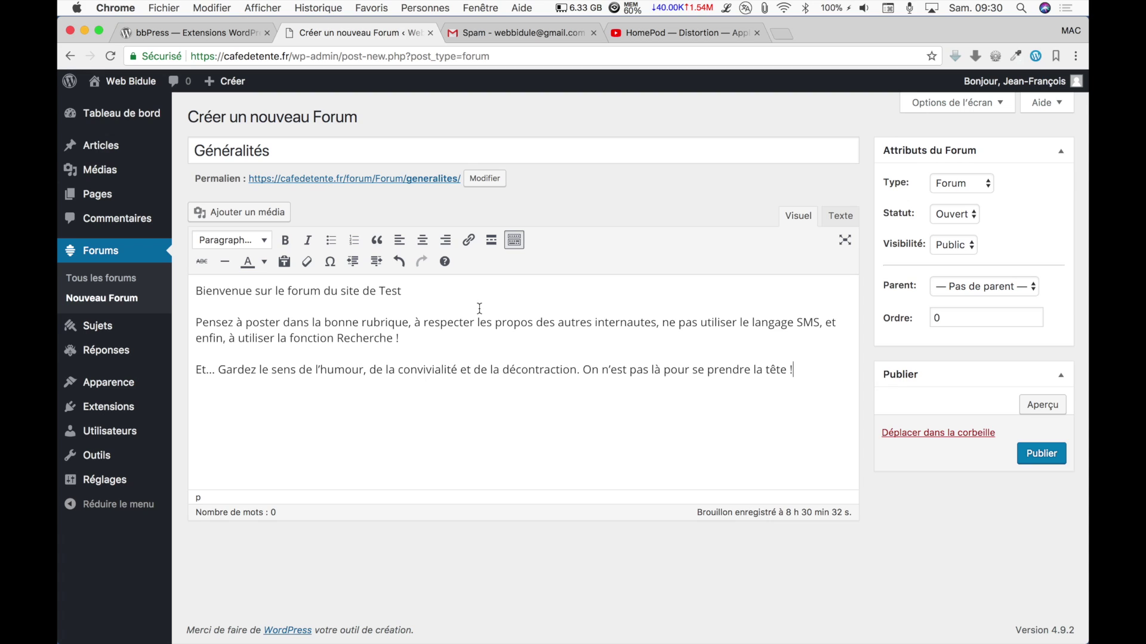
Set the Généralités forum to Fermé with order 1 and publish it.
click(976, 216)
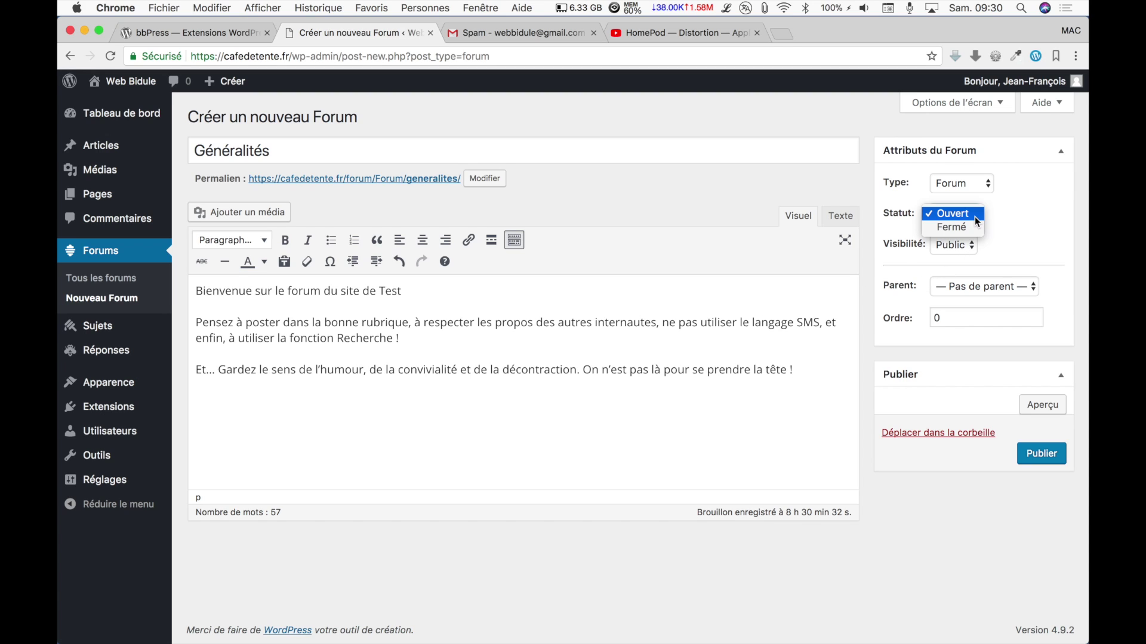
click(972, 228)
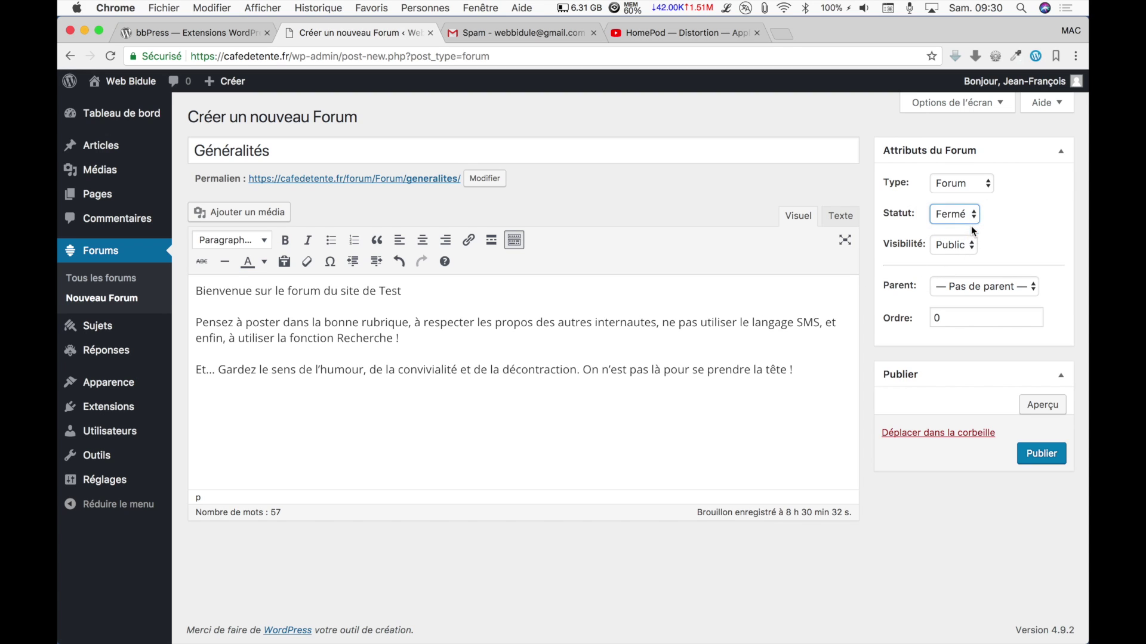
click(1035, 316)
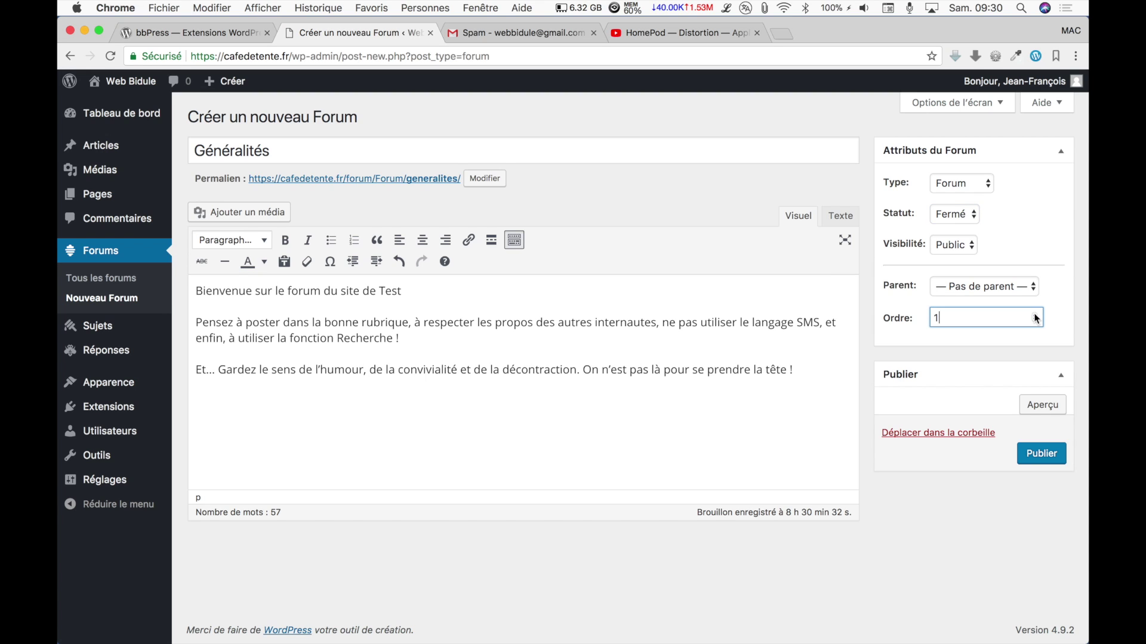
click(1048, 465)
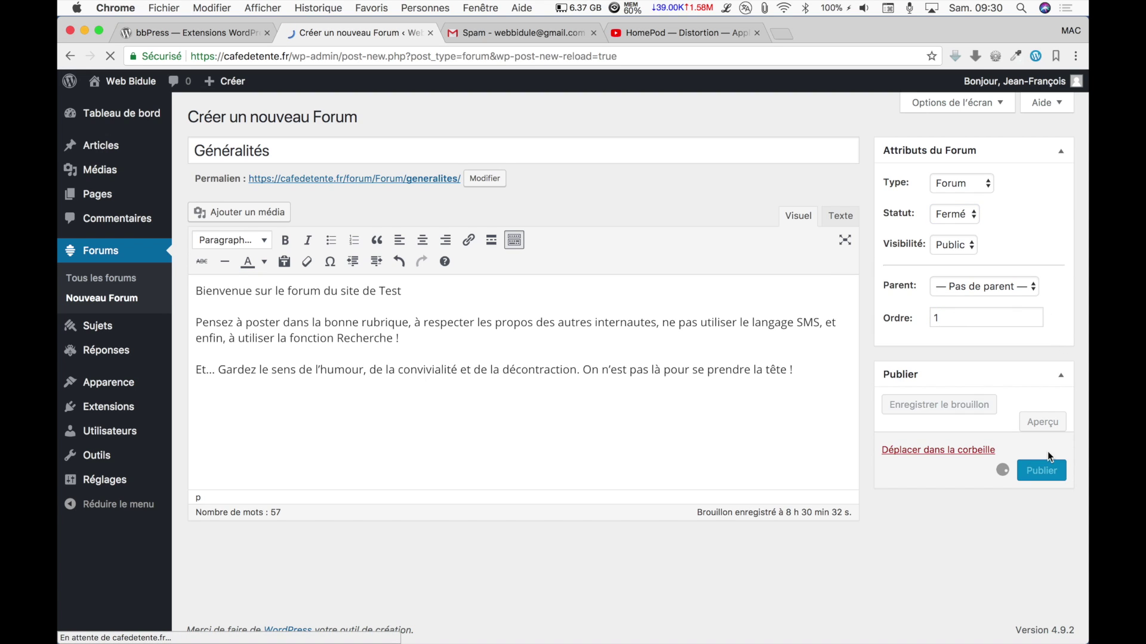
Start a new forum titled 'Ordinateurs' with status Fermé.
click(355, 117)
click(308, 157)
text(Ordinateurs)
click(975, 215)
click(970, 236)
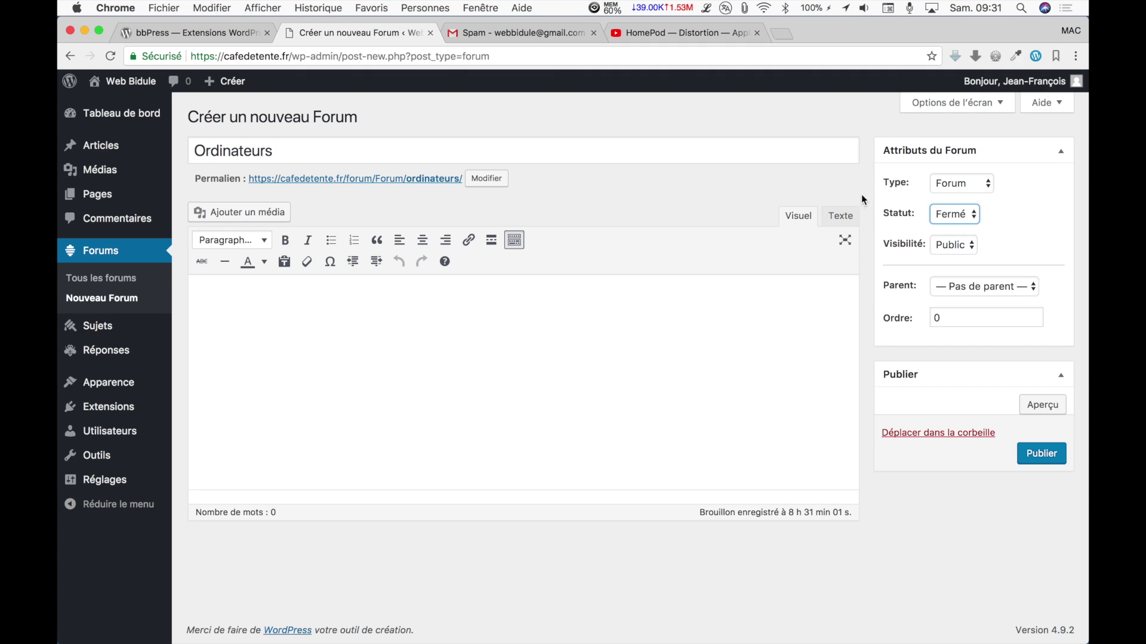
Paste the Apple machines description, set order 2, publish, and open a blank new forum.
click(745, 8)
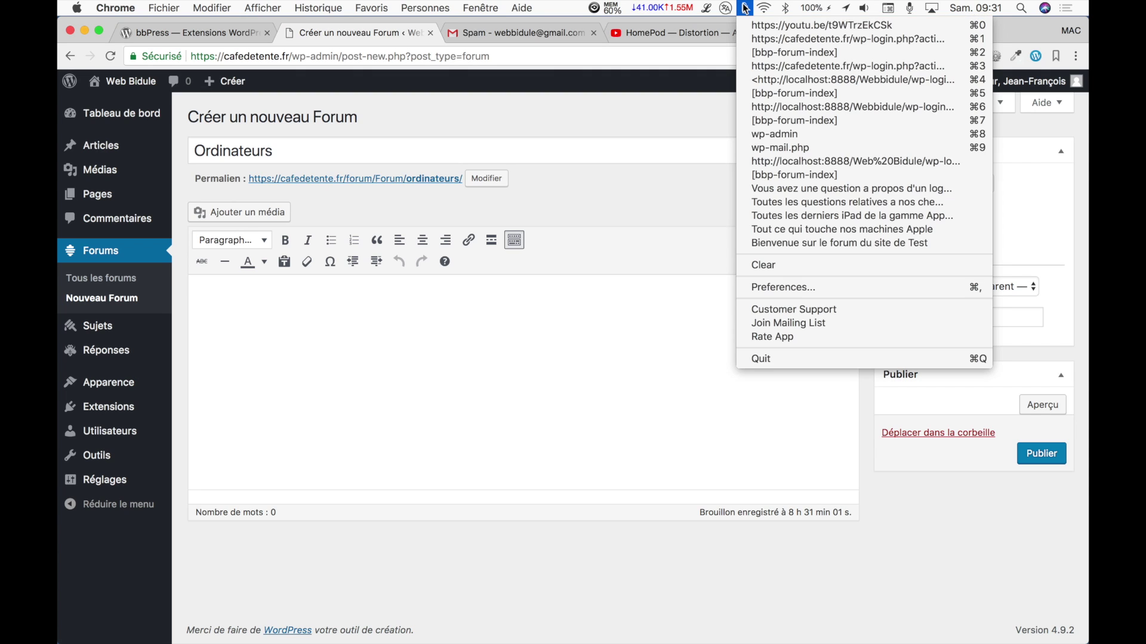
click(783, 229)
click(523, 320)
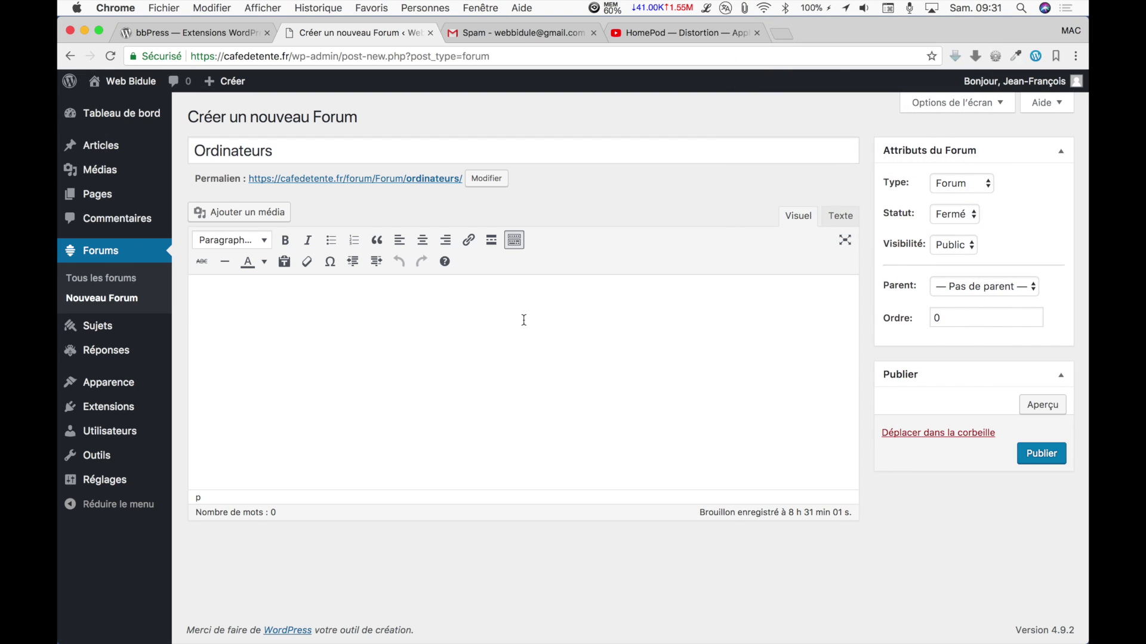
text(Tout ce qui touche nos machines Apple)
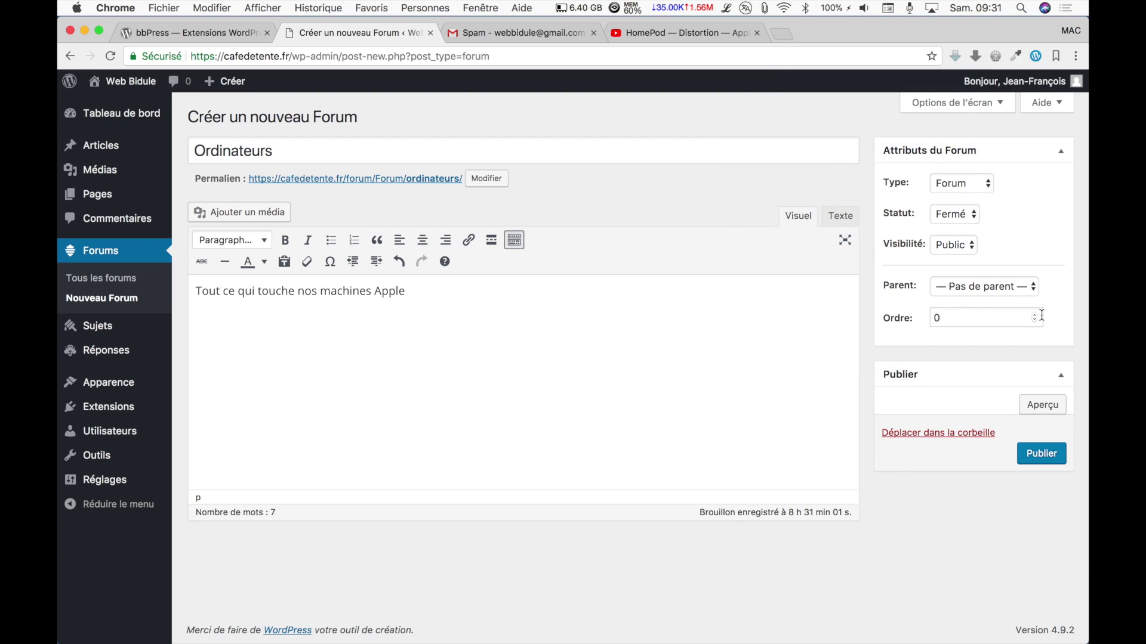
click(1037, 315)
click(1033, 455)
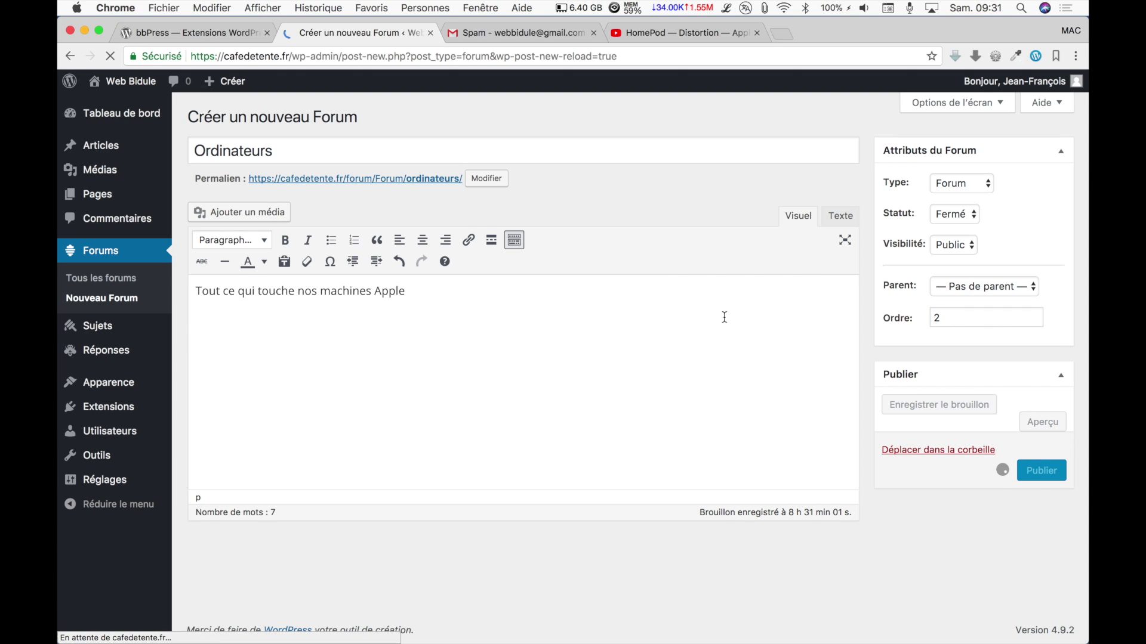
click(378, 123)
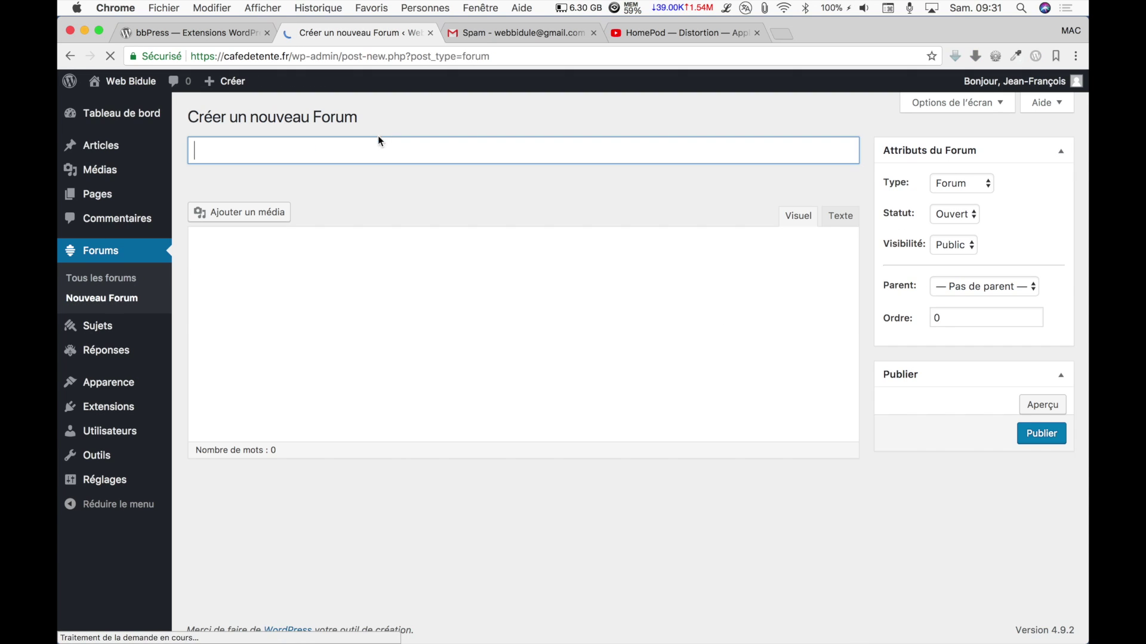
Publish a 'MacBook Pro' forum with parent Ordinateurs and order 1.
text(M)
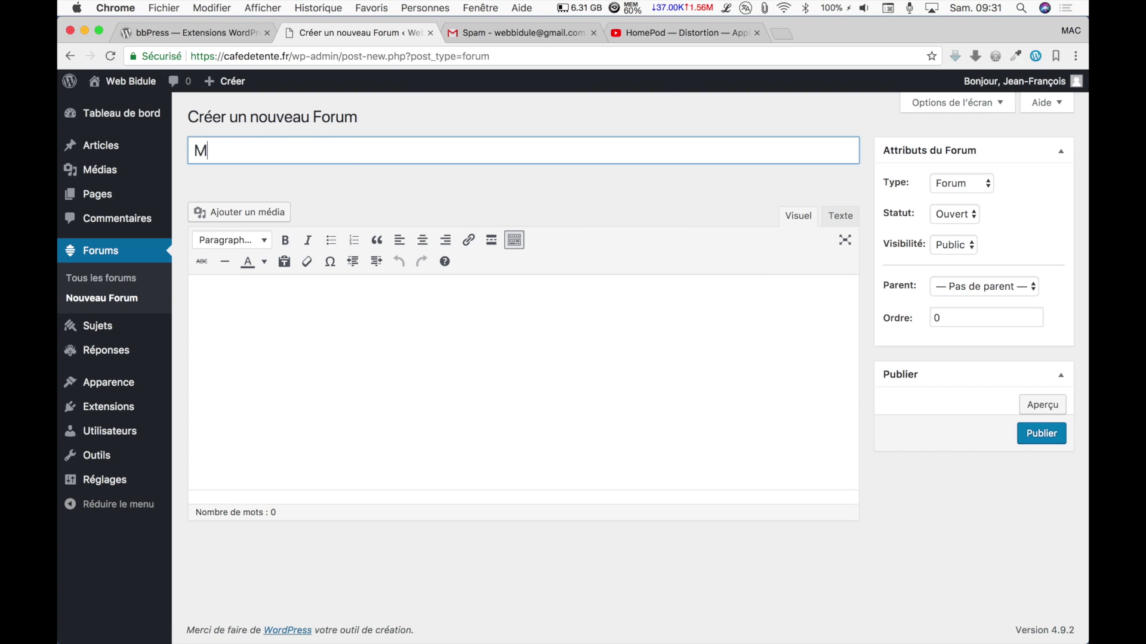
text(acBook Pro)
click(1013, 285)
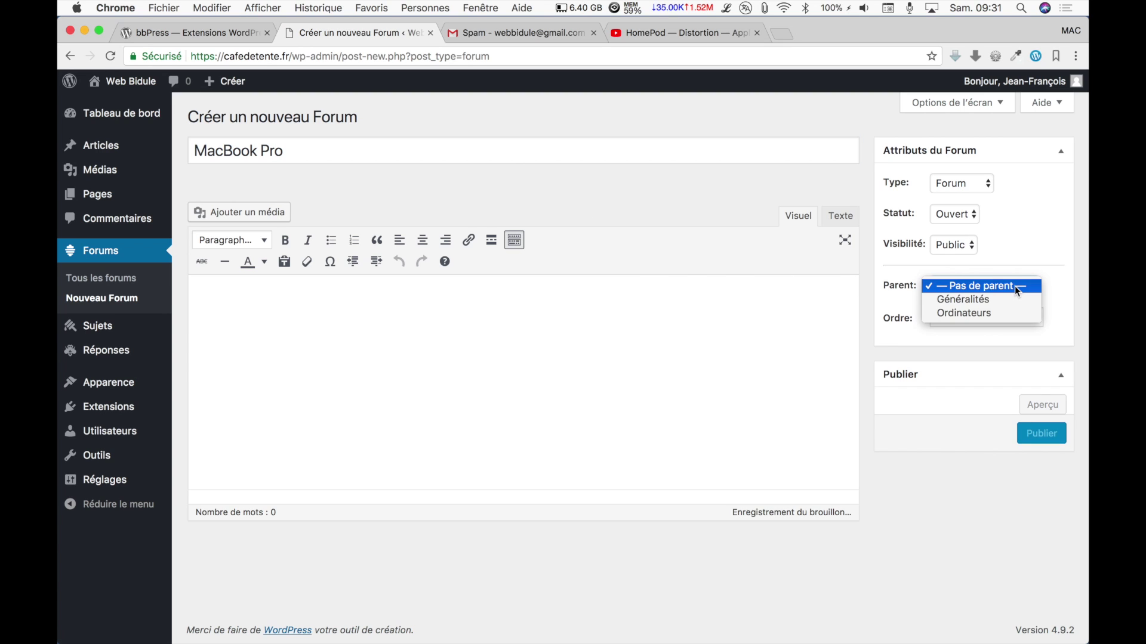
click(989, 314)
click(1035, 317)
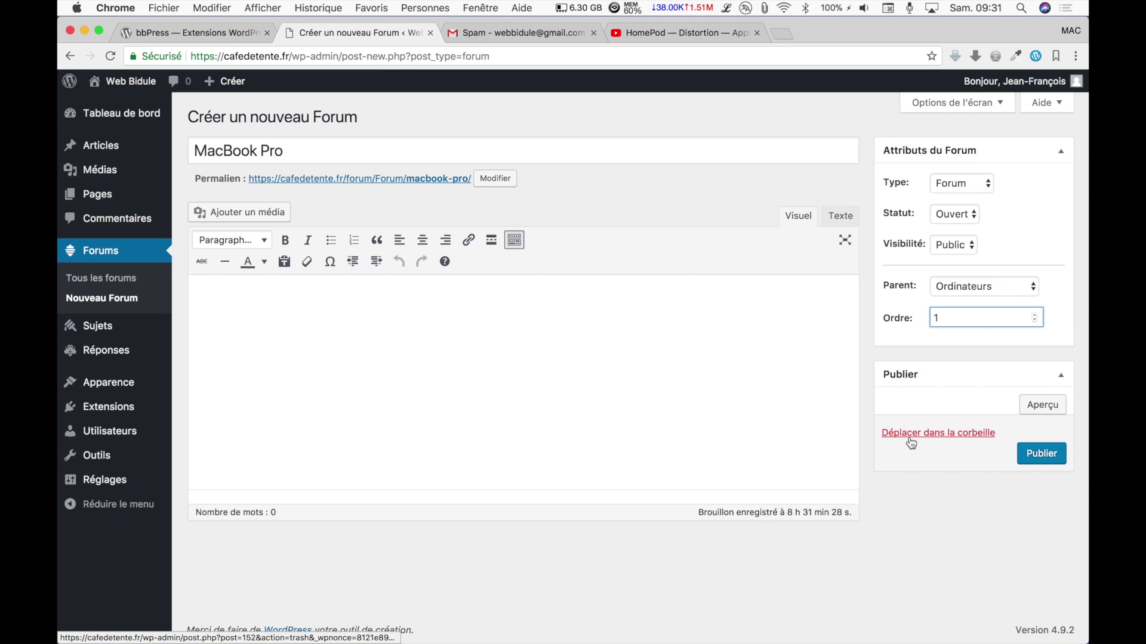
click(1042, 455)
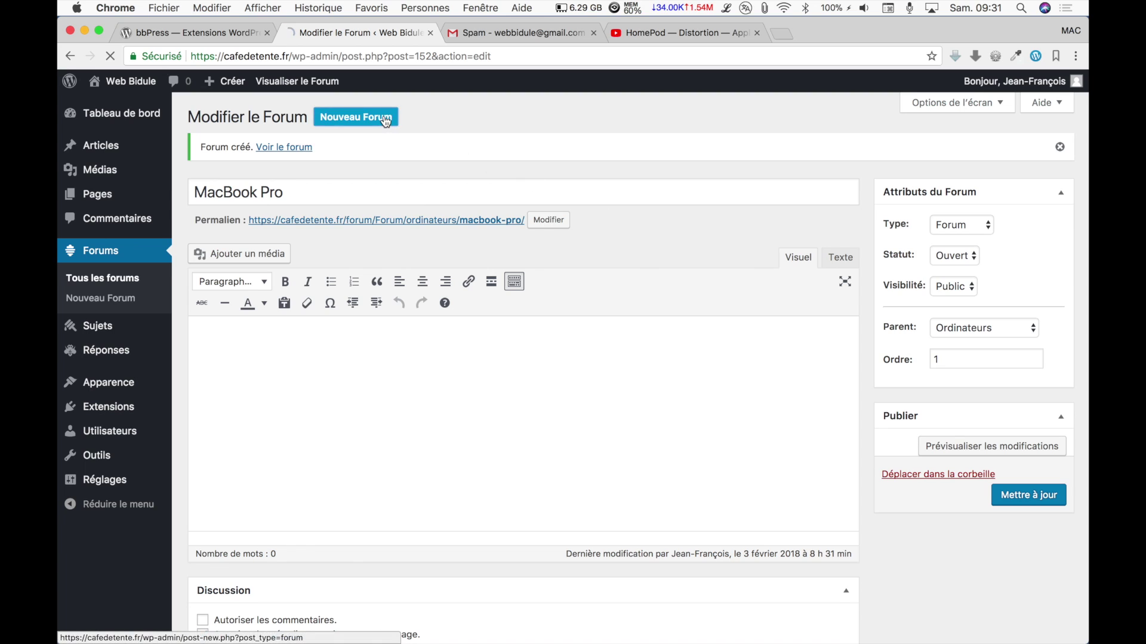
Publish a 'MacBook' forum under Ordinateurs with order 2.
click(356, 116)
text(MacBook)
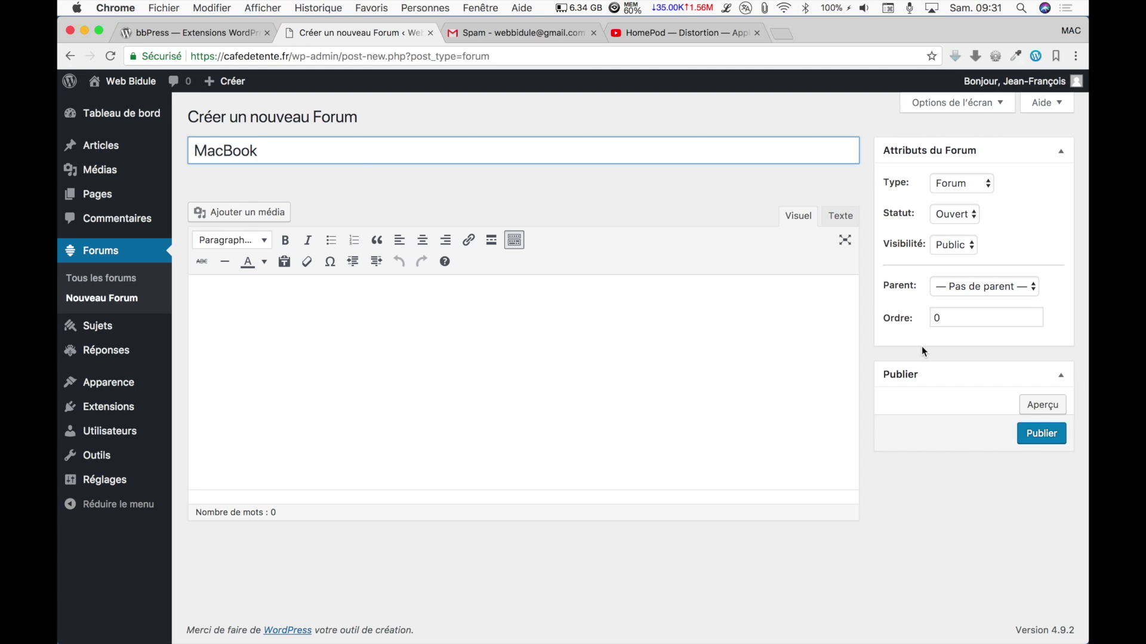
click(1032, 285)
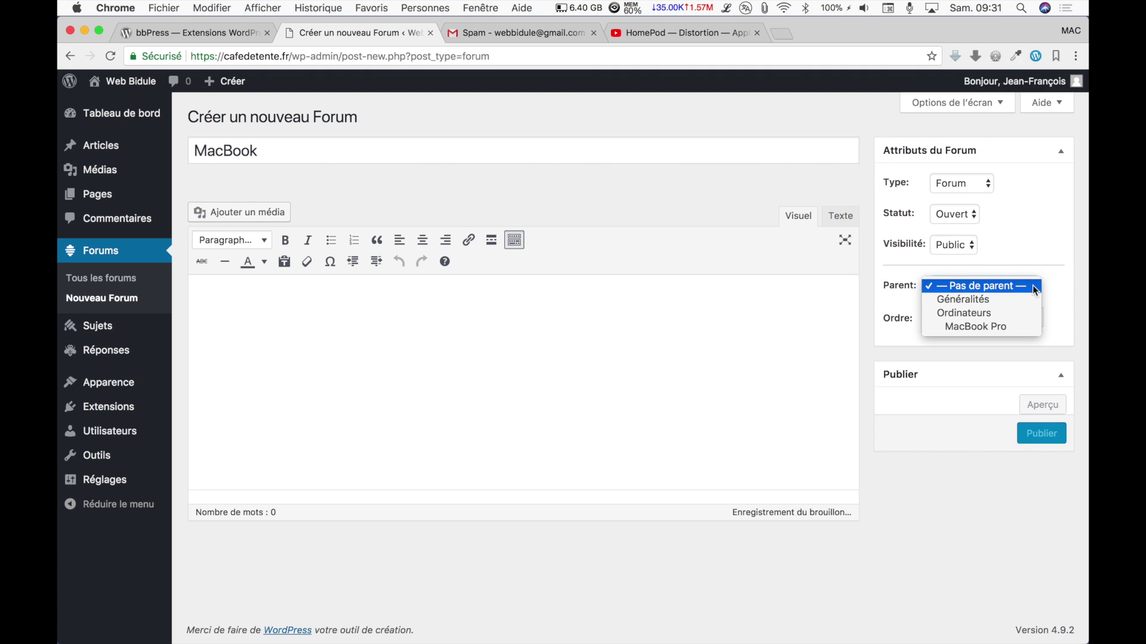
click(1015, 313)
click(1035, 315)
click(1035, 315)
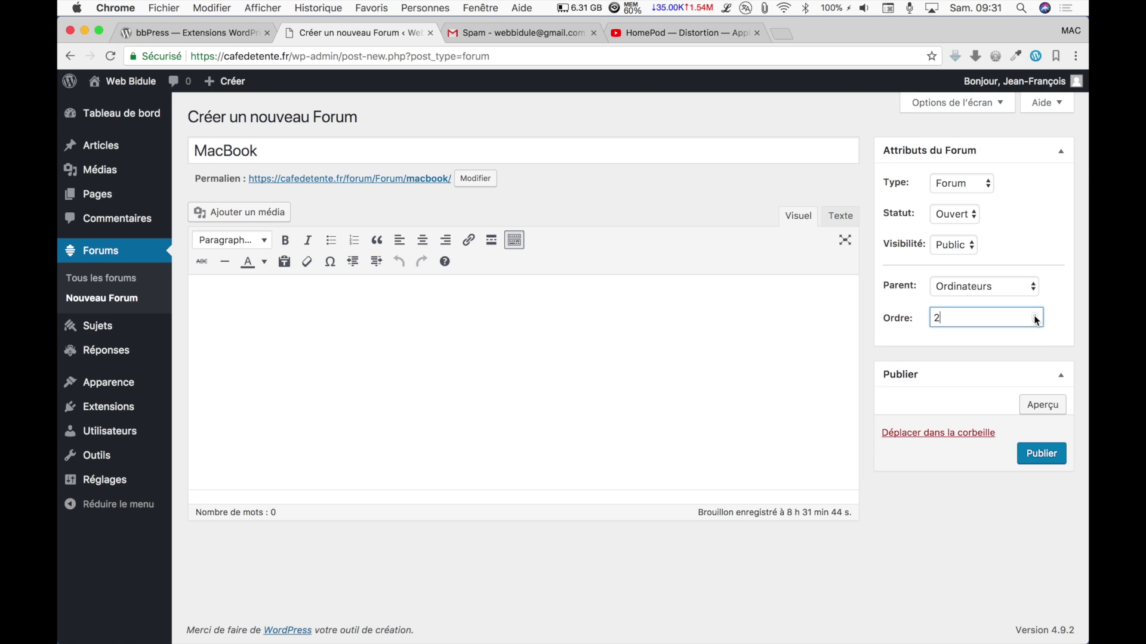
click(1050, 460)
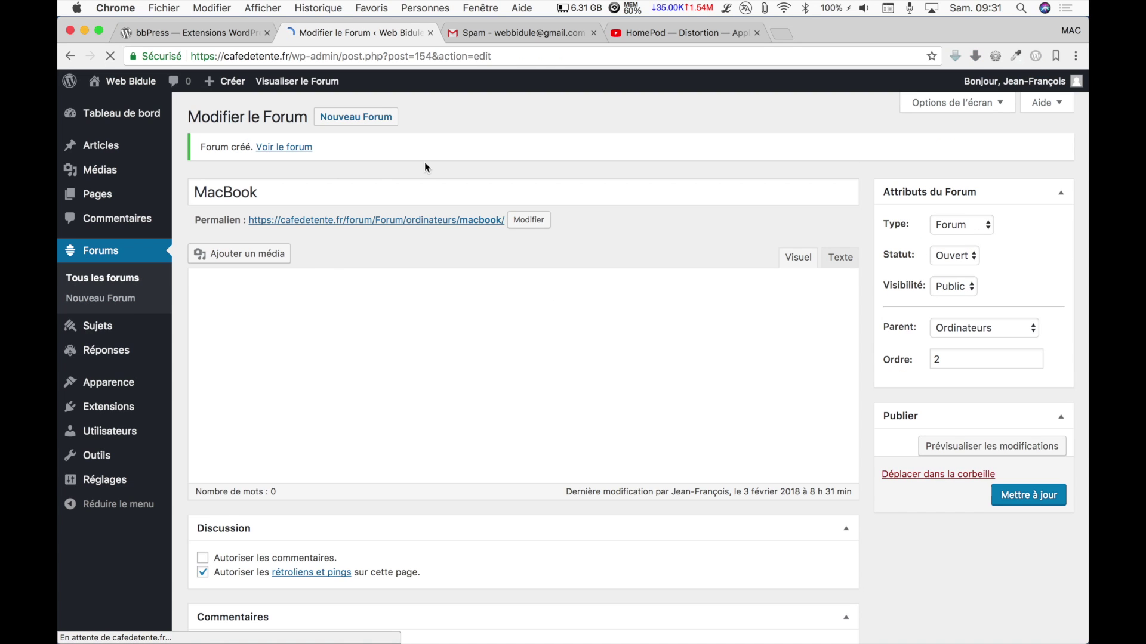
Publish a 'MacBook Air' forum under Ordinateurs with order 3, then open a blank new forum.
click(367, 124)
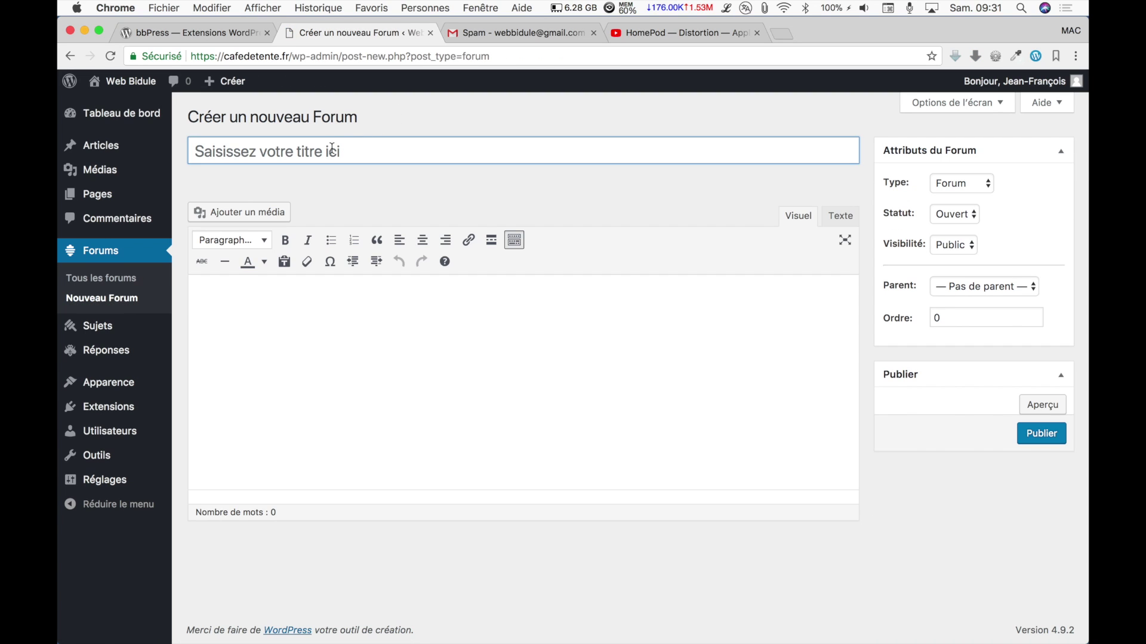
text(Mac)
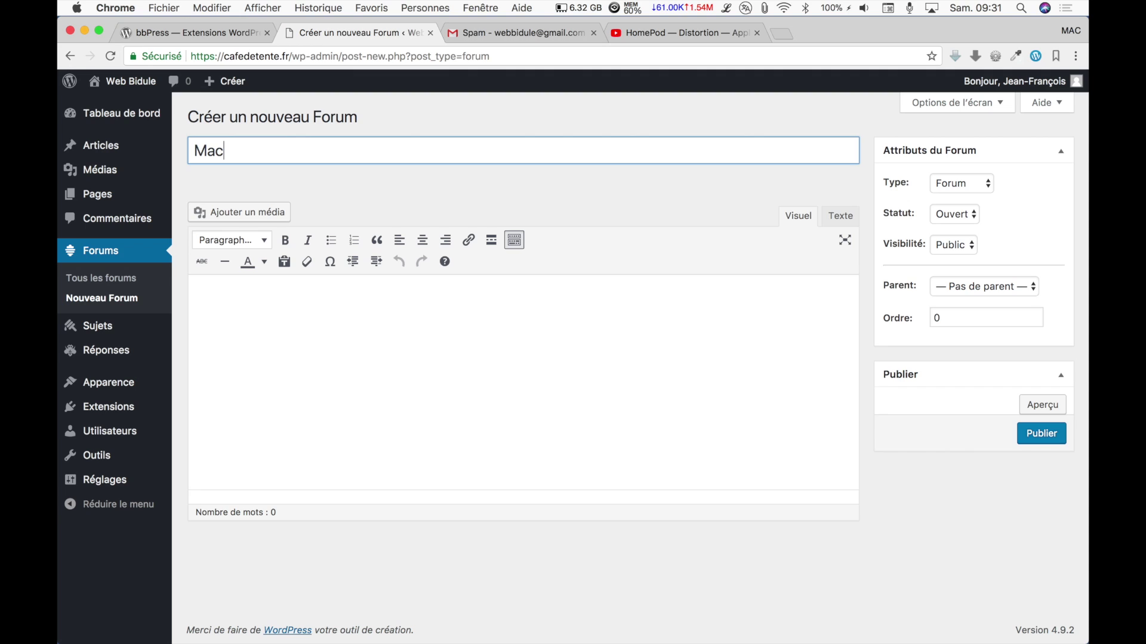
text(Book Air)
click(1035, 286)
click(1013, 313)
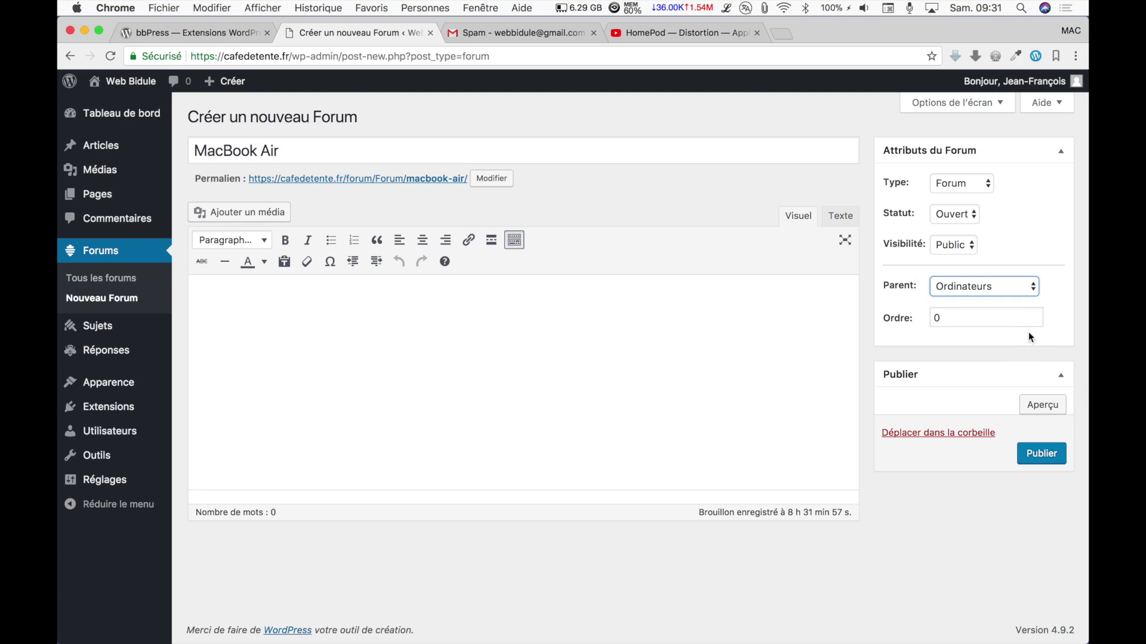
click(1035, 315)
click(1034, 315)
click(1035, 315)
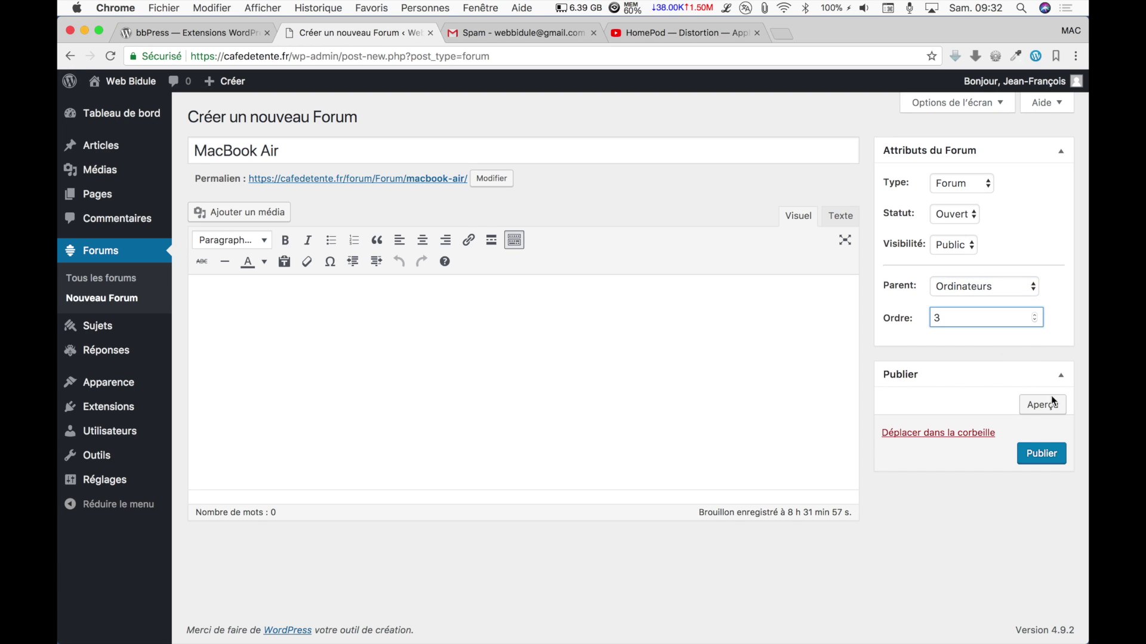
click(1039, 458)
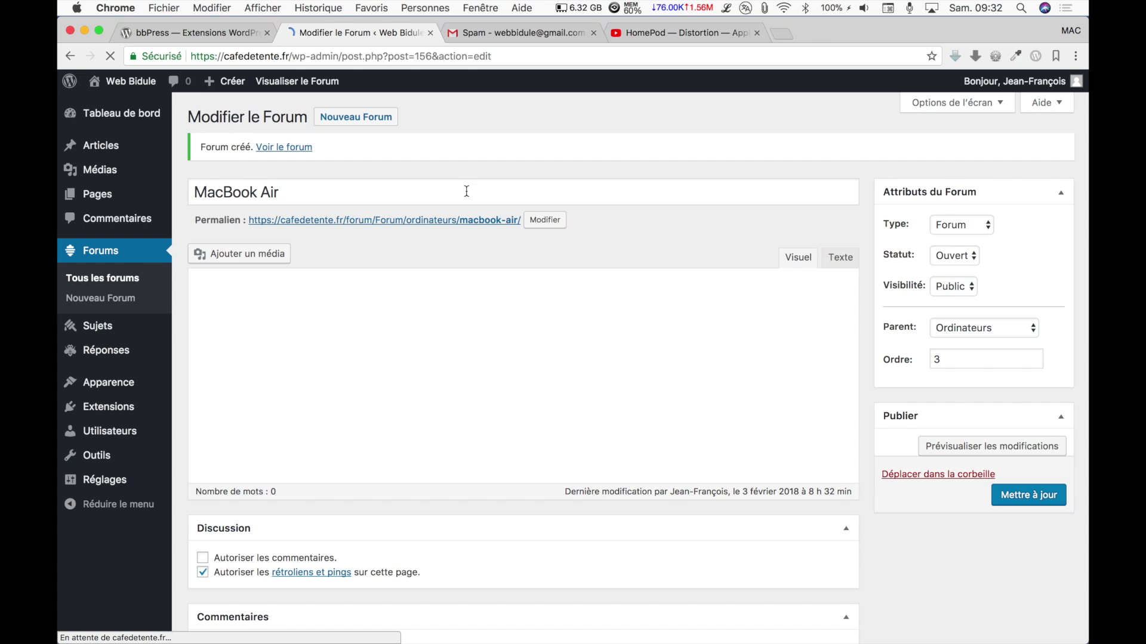
click(391, 123)
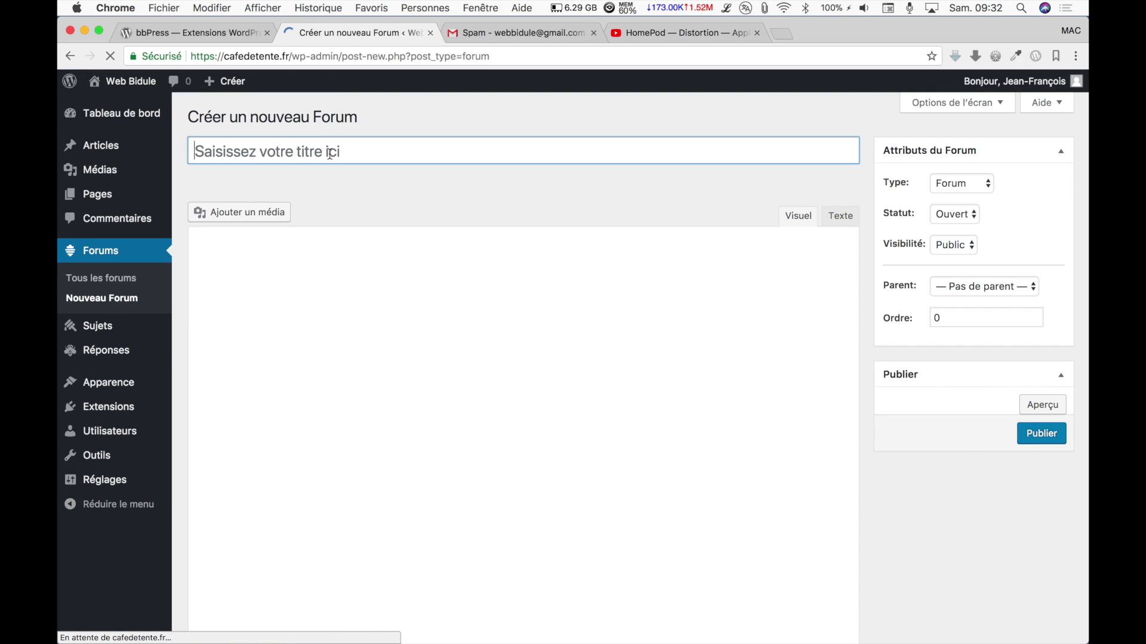
Publish a top-level 'Smartphones' forum, Fermé, order 3, with the iPhone-questions description pasted in.
text(Sma)
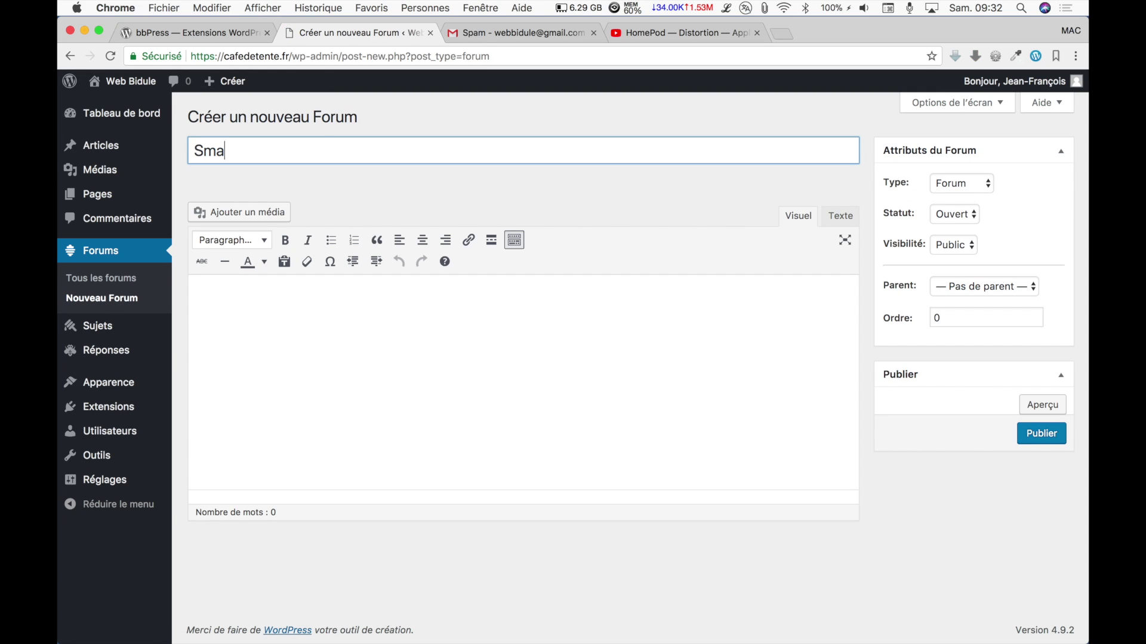
text(rtphones)
click(972, 219)
click(972, 224)
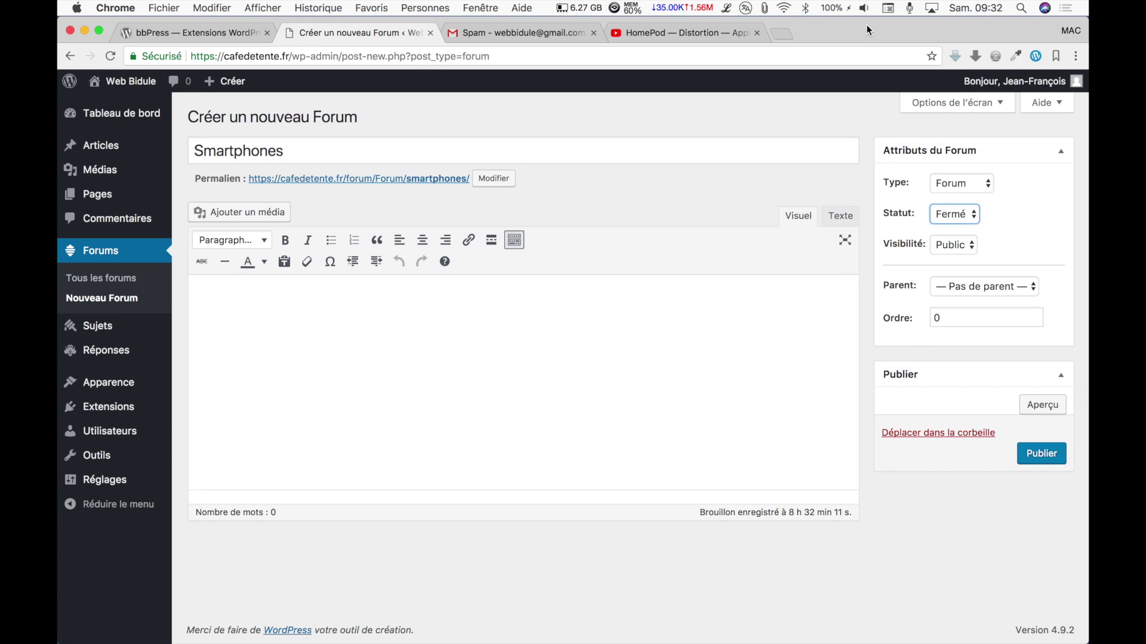
click(765, 8)
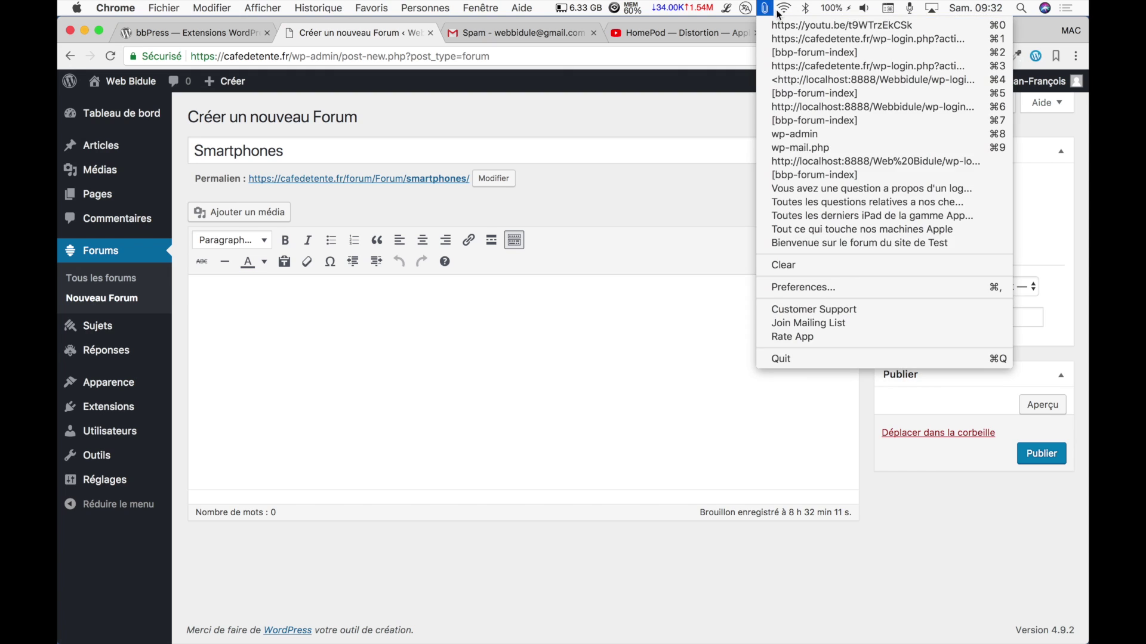
click(793, 203)
click(506, 286)
text(Toutes les questions relatives a nos chers iPhone)
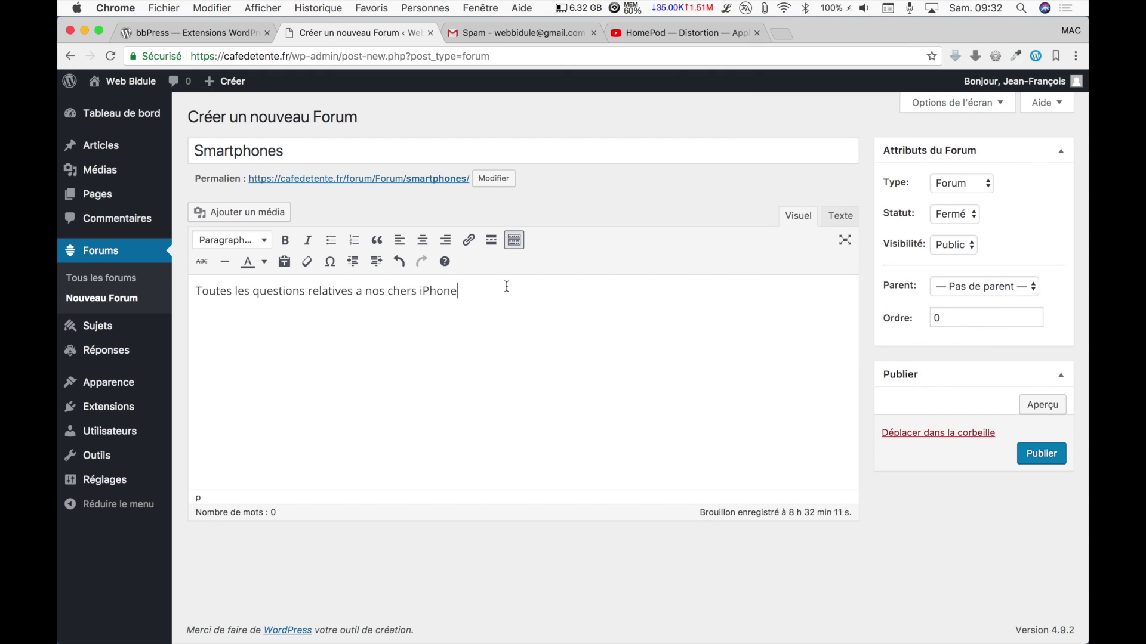
click(1036, 314)
click(1035, 315)
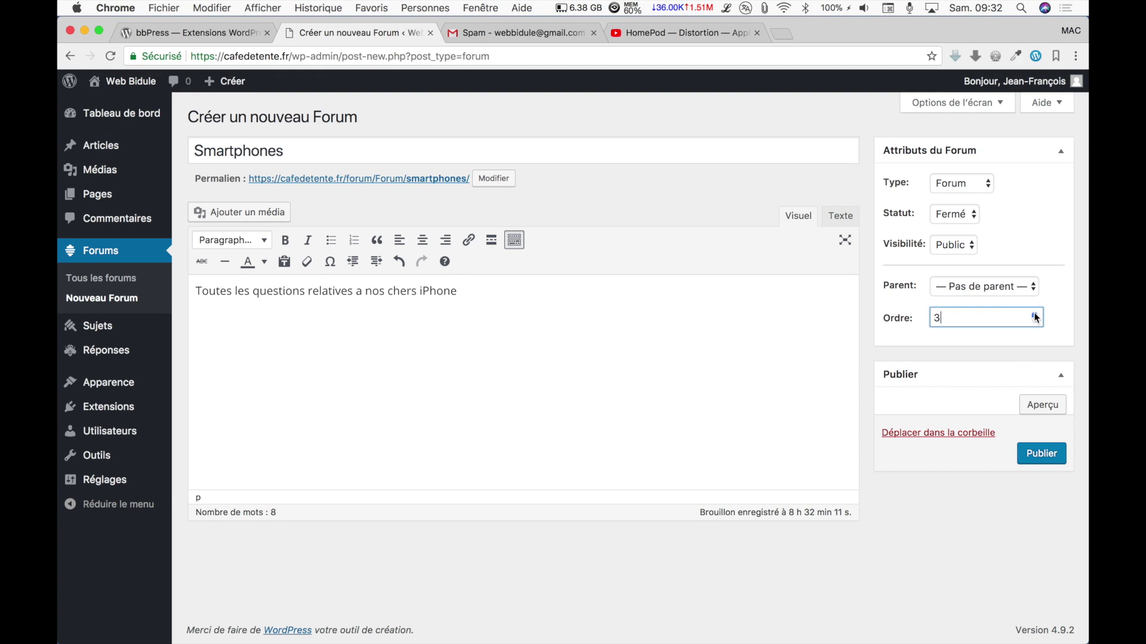
click(1044, 459)
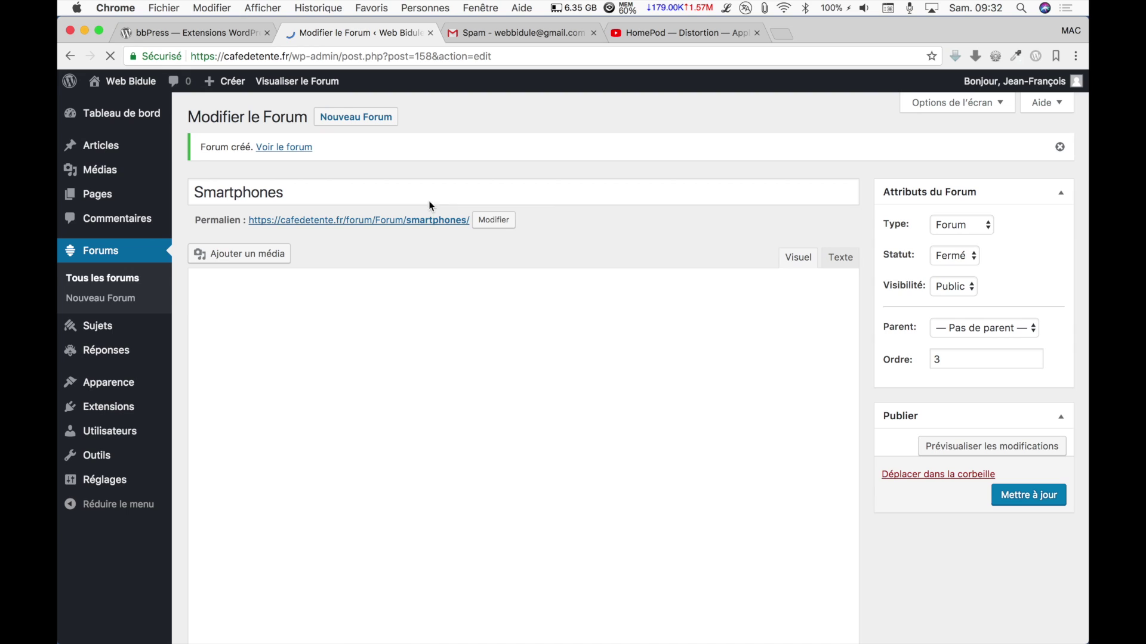
Publish an 'iPhone 7' forum under Smartphones with order 1.
click(334, 117)
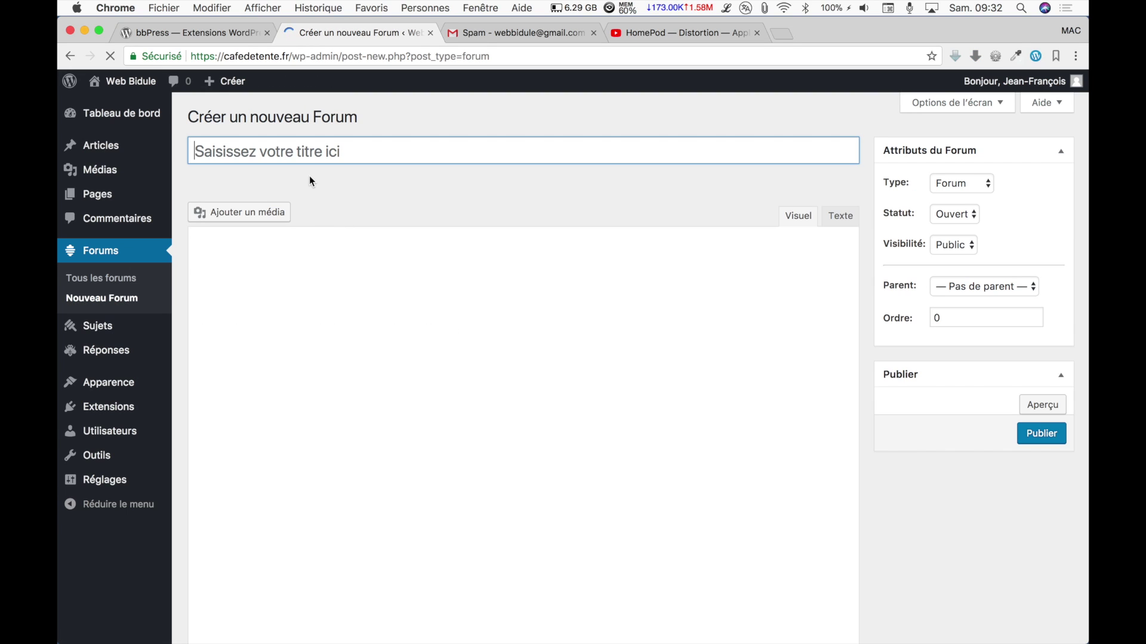
text(iPhone 7)
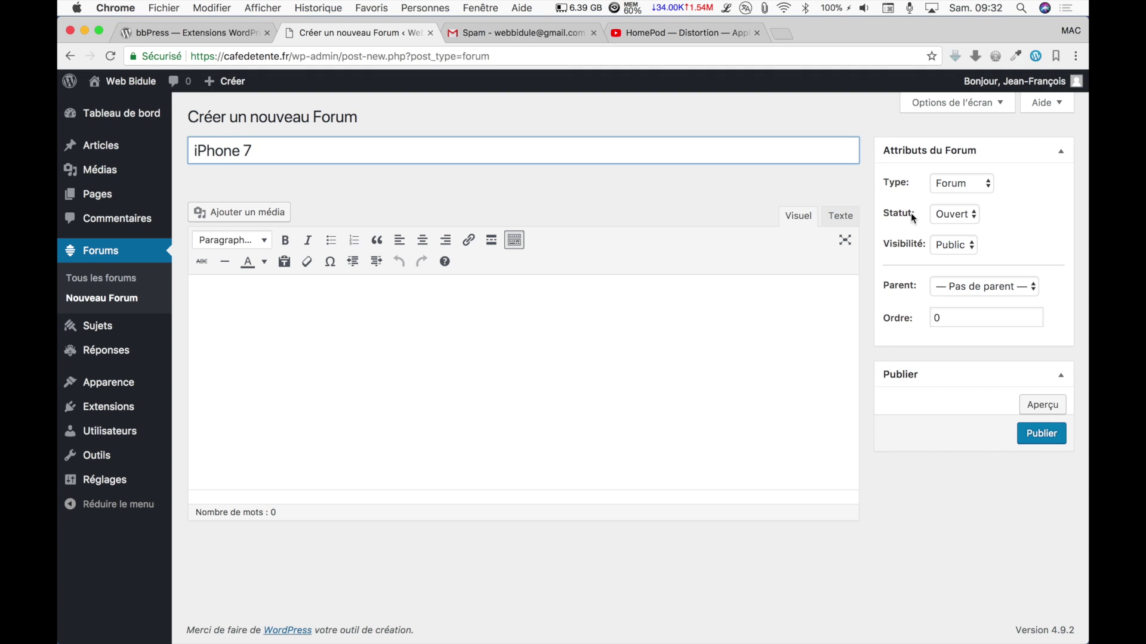
click(1035, 291)
click(1013, 365)
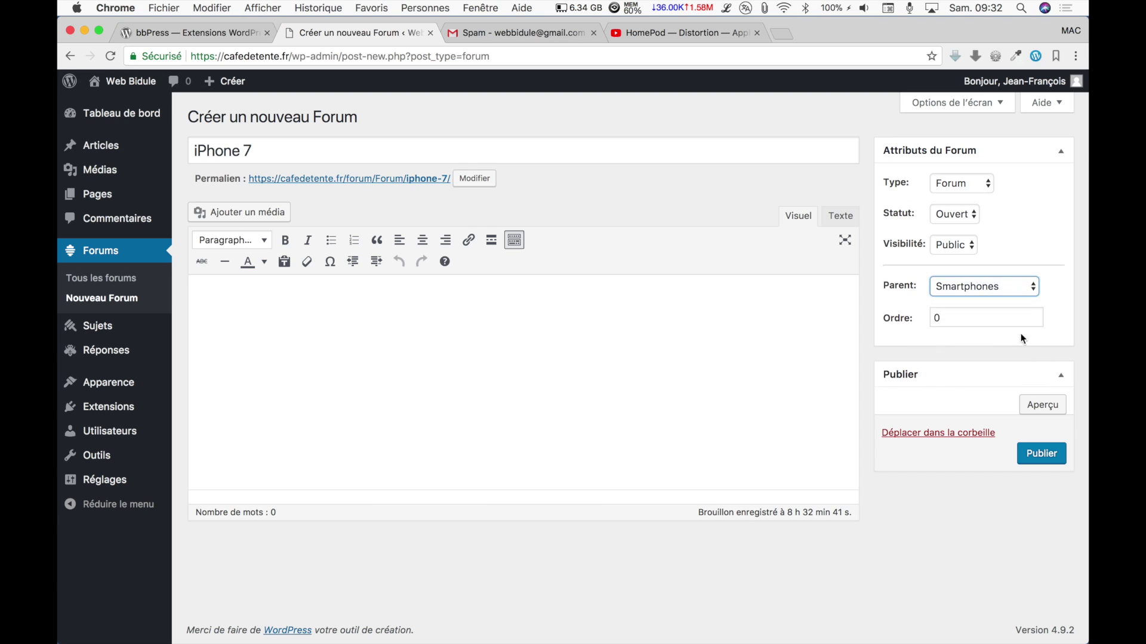
click(1036, 314)
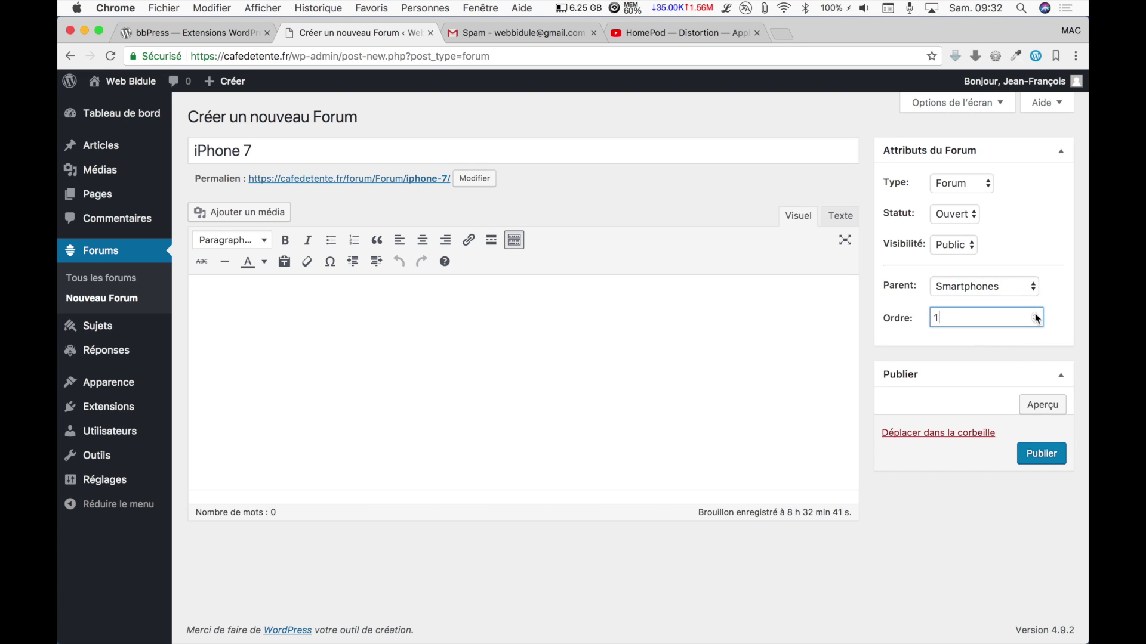
click(1045, 457)
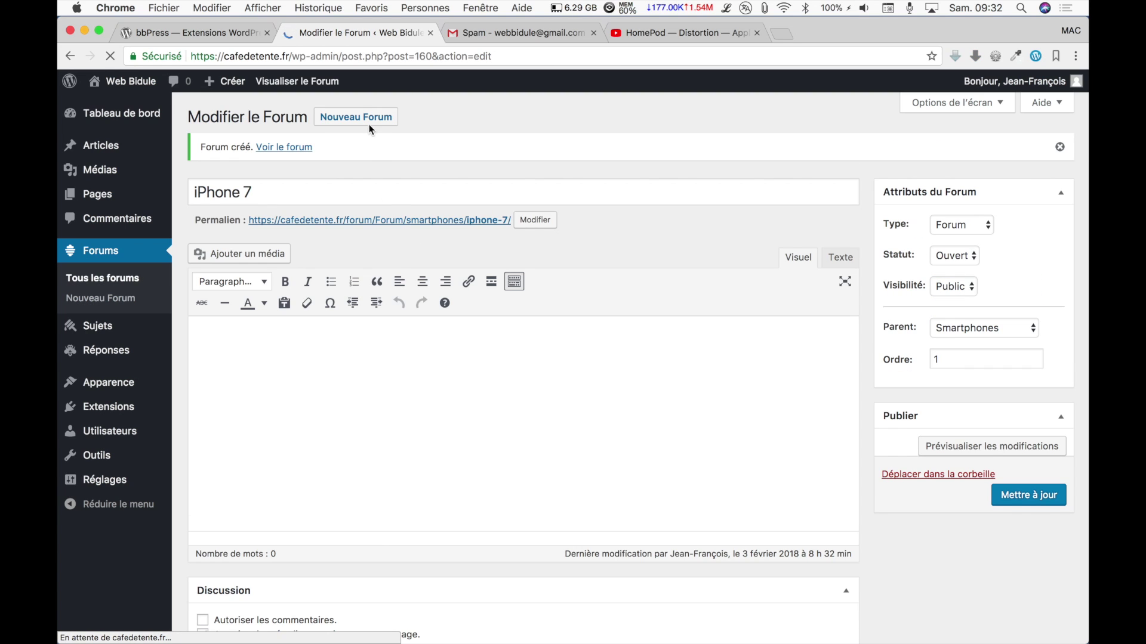
Publish an 'iPhone 8' forum under Smartphones with order 2.
click(371, 117)
text(iPhone 8)
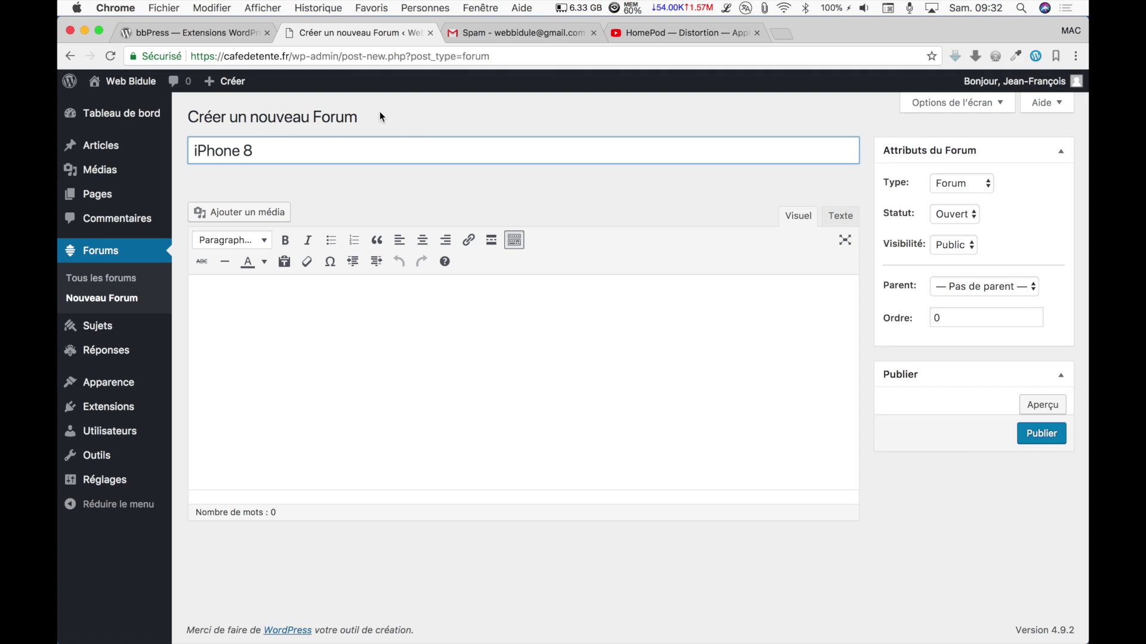
click(1032, 284)
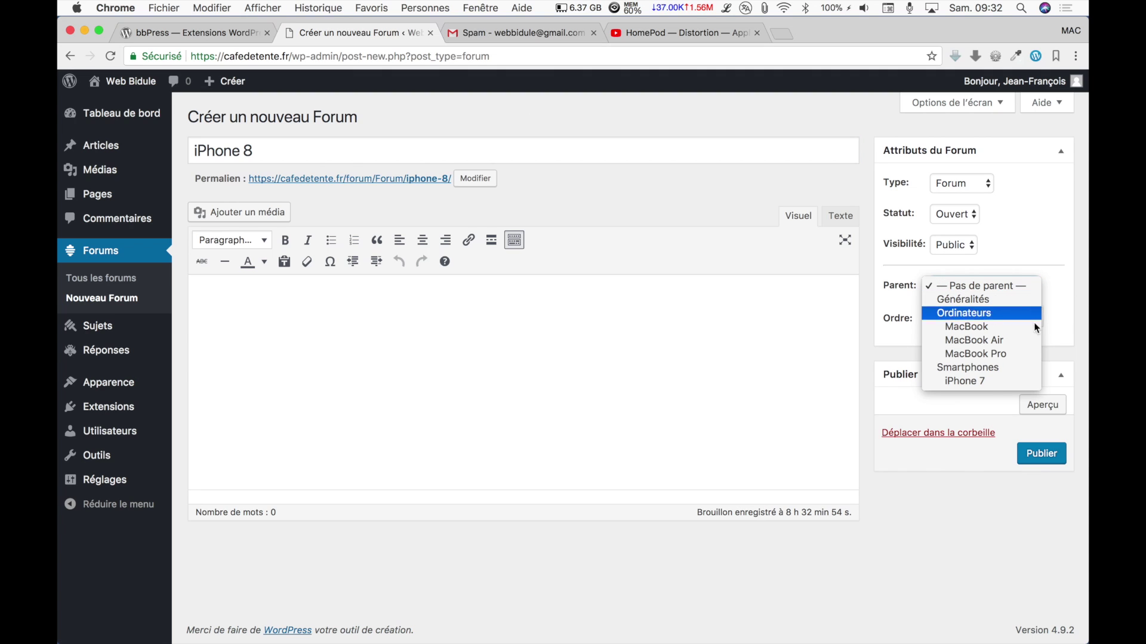
click(985, 369)
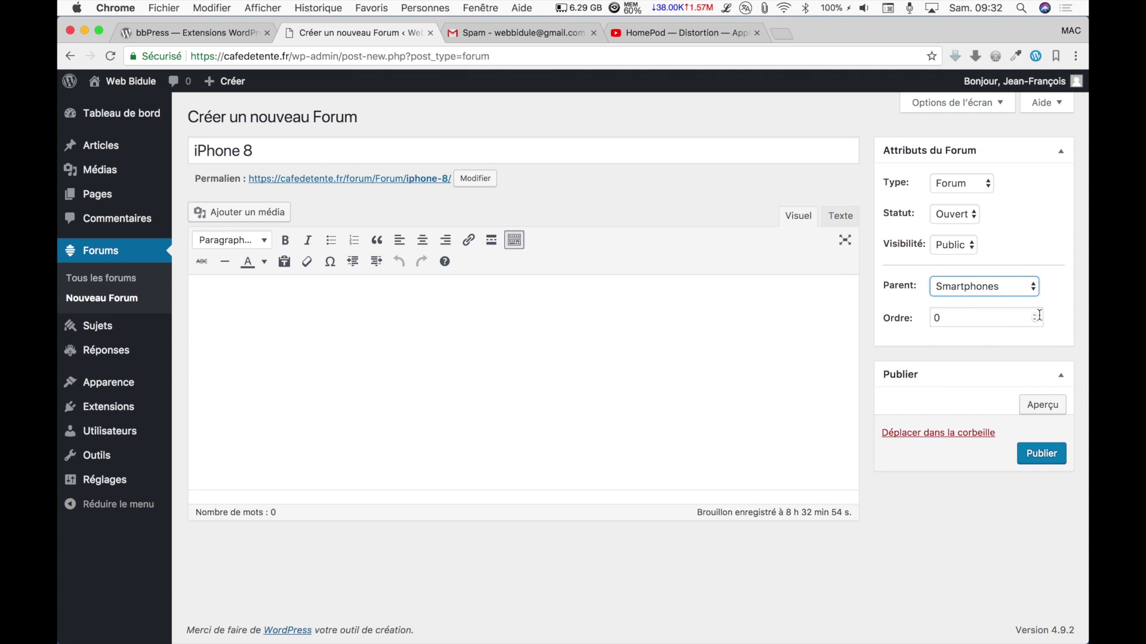
click(1034, 317)
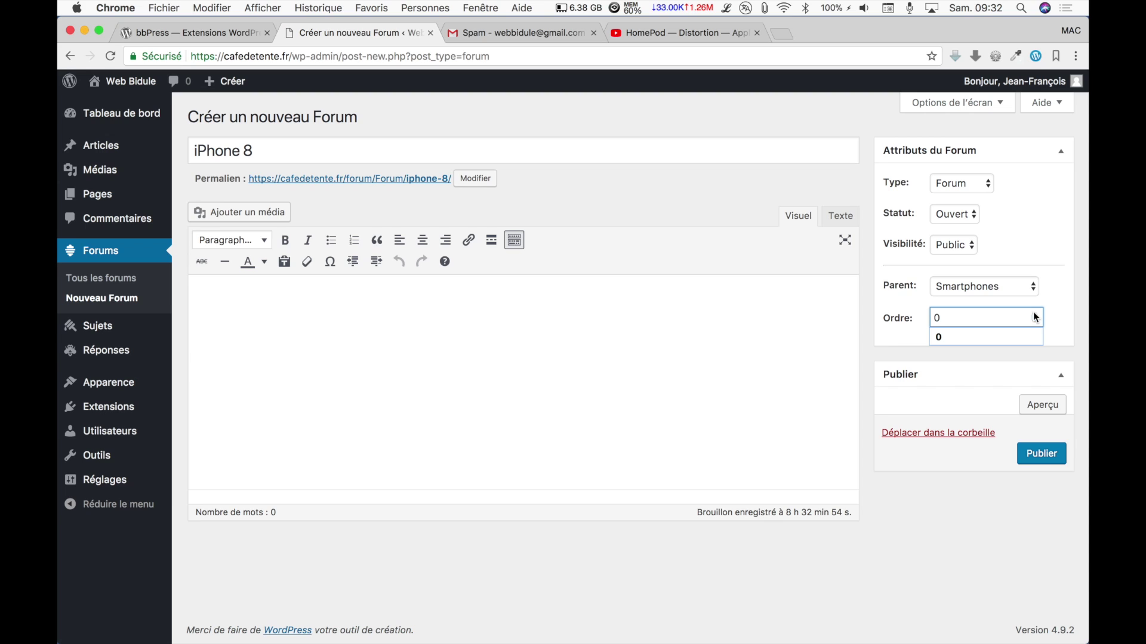
click(1037, 314)
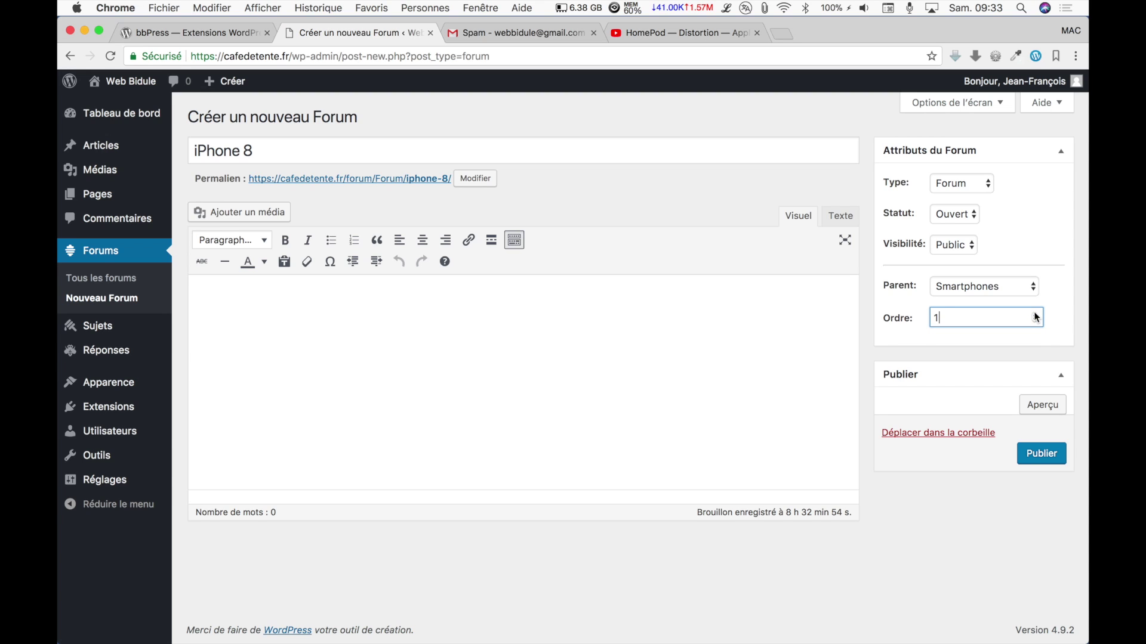
click(1040, 455)
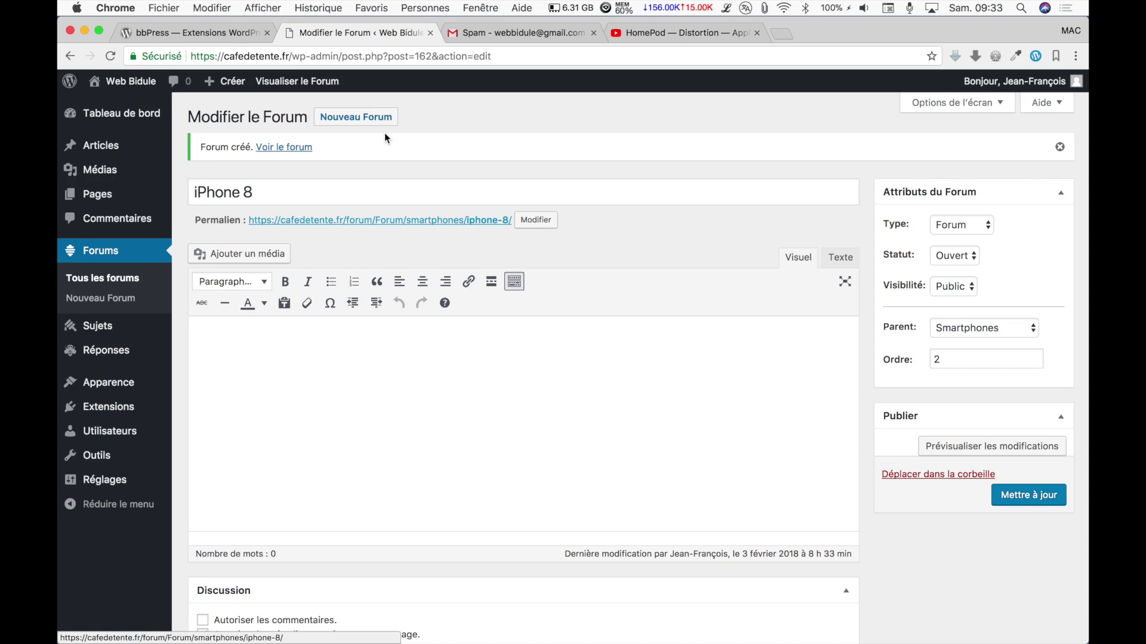
Publish a new forum 'iPhone 8 Plus' under parent Smartphones with order 3.
click(373, 123)
text(iPho)
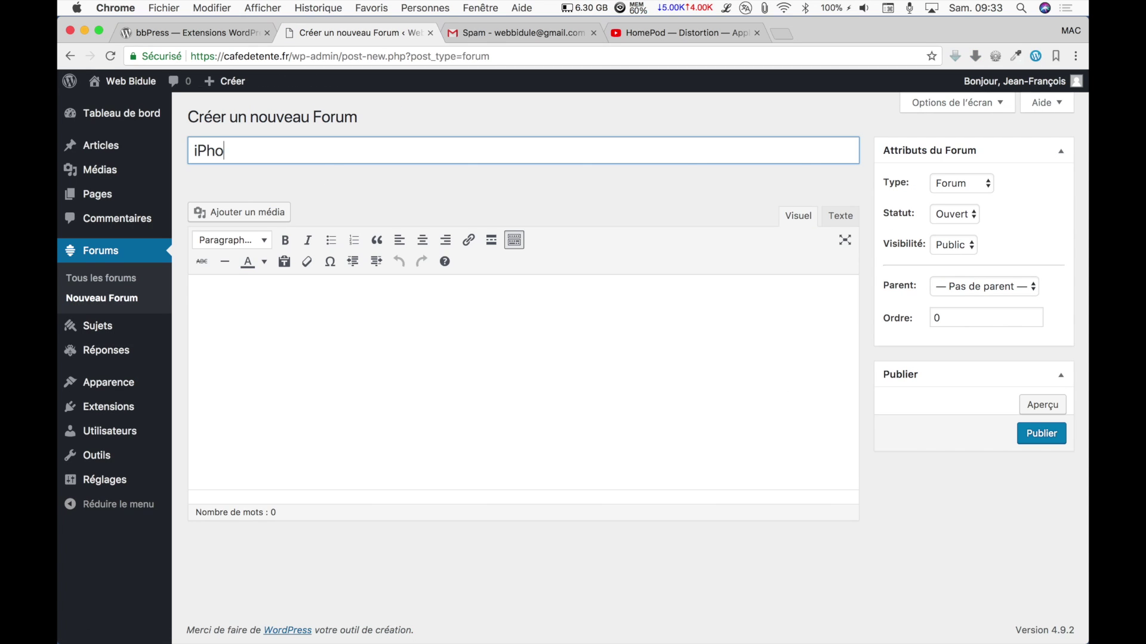
text(ne 8 Plus)
click(1032, 286)
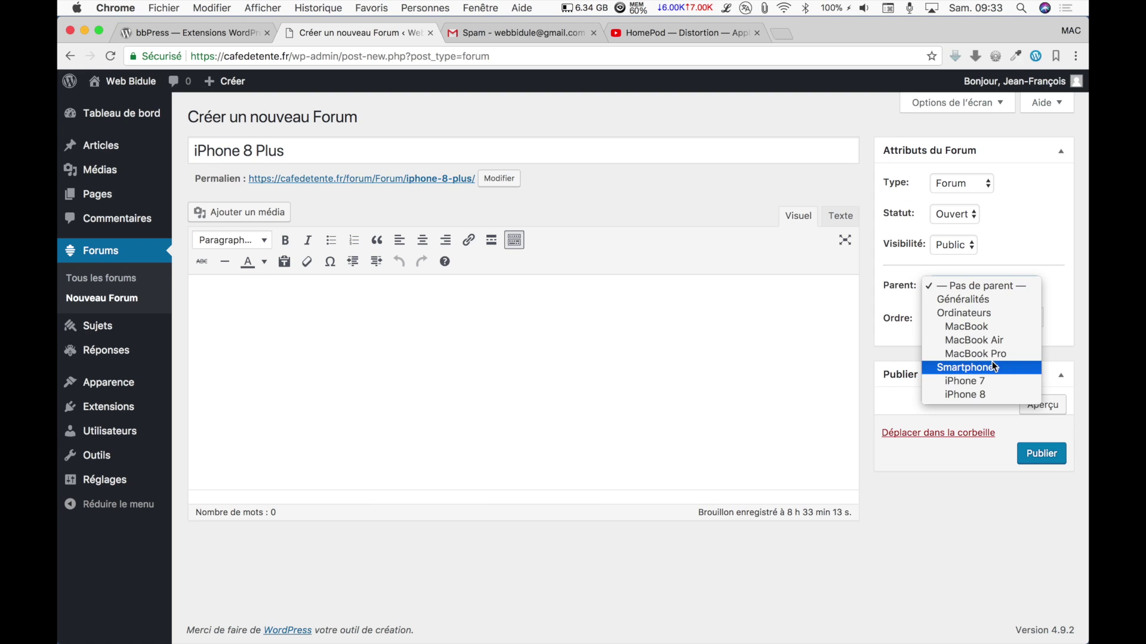
click(992, 367)
click(1037, 316)
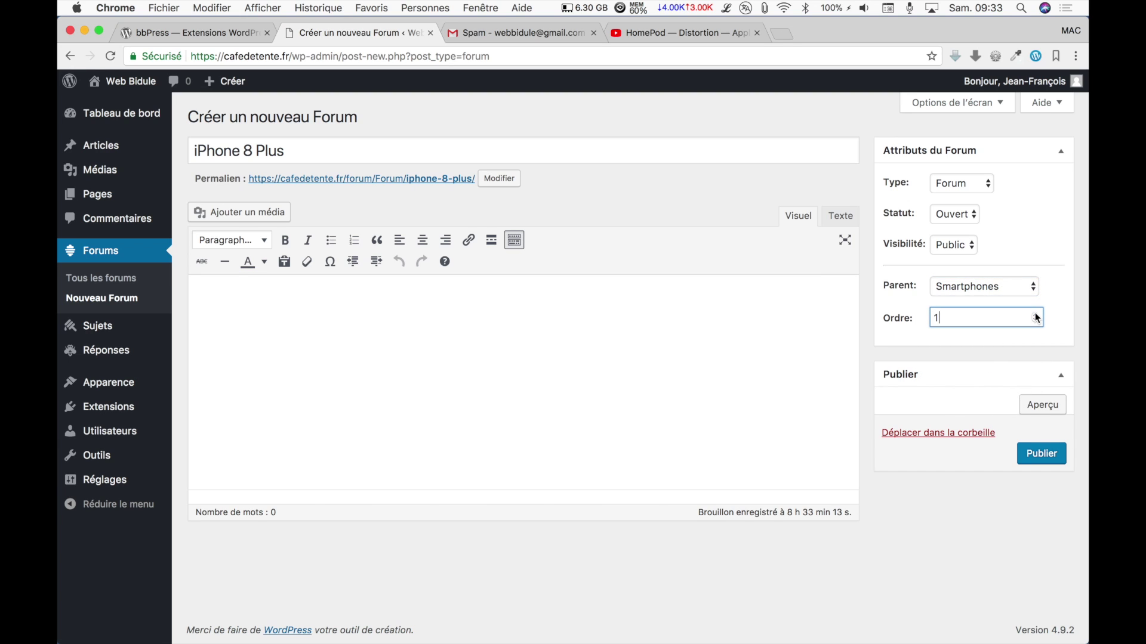
click(1038, 456)
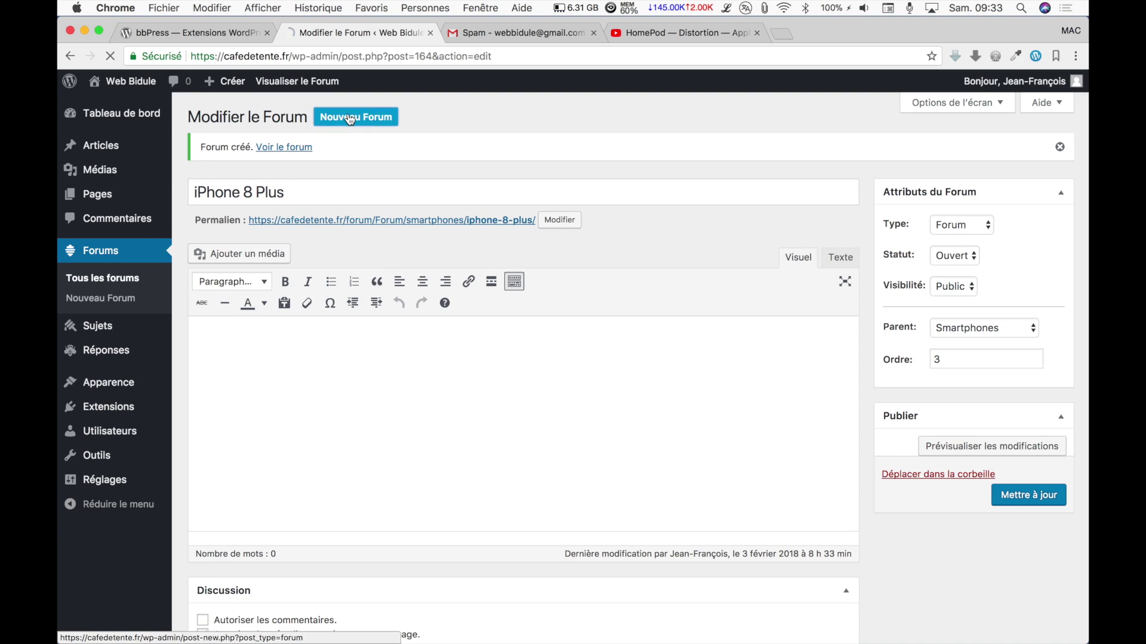
Publish forum 'iPhone X' under Smartphones with order 4, then show all forums.
text(i)
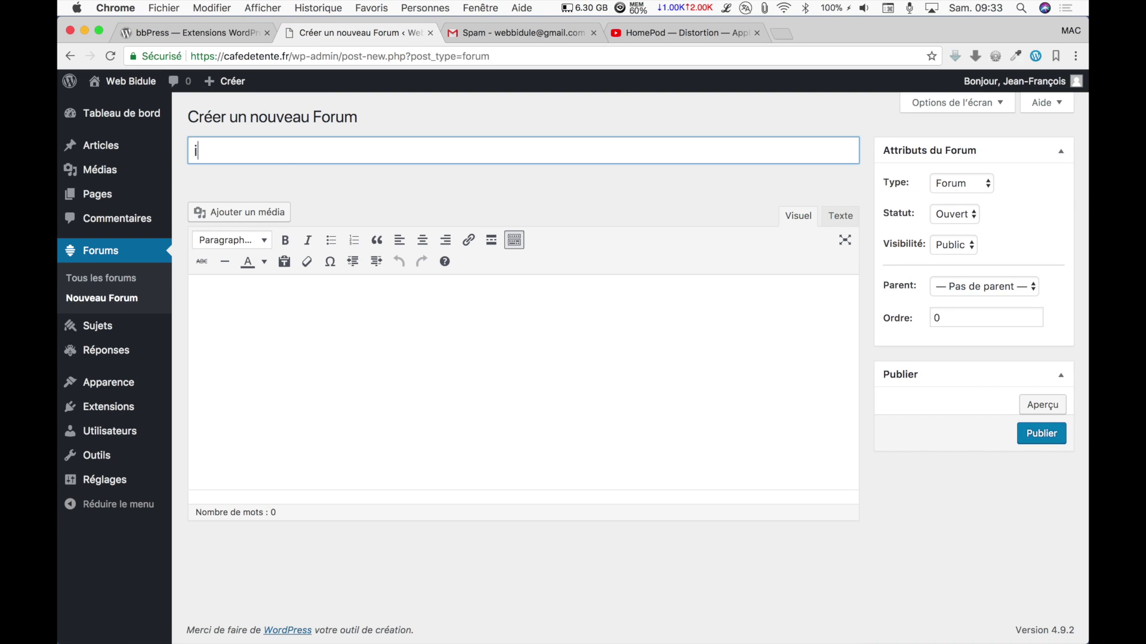
text(Phone X)
click(1034, 291)
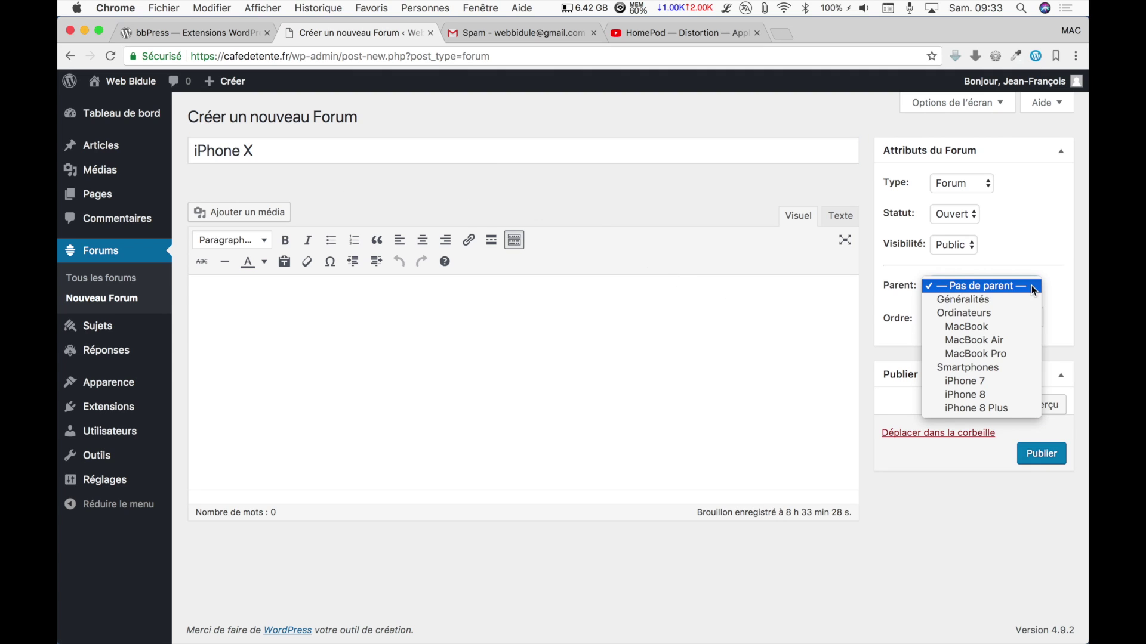
click(1021, 368)
click(1035, 316)
click(1035, 316)
click(1035, 317)
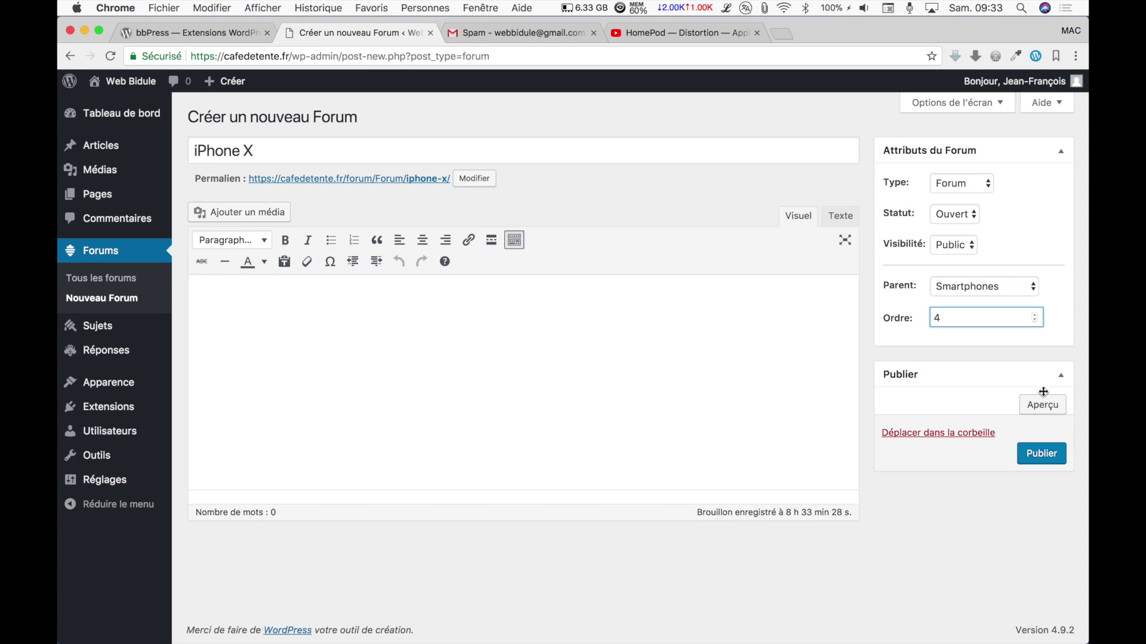
click(1039, 456)
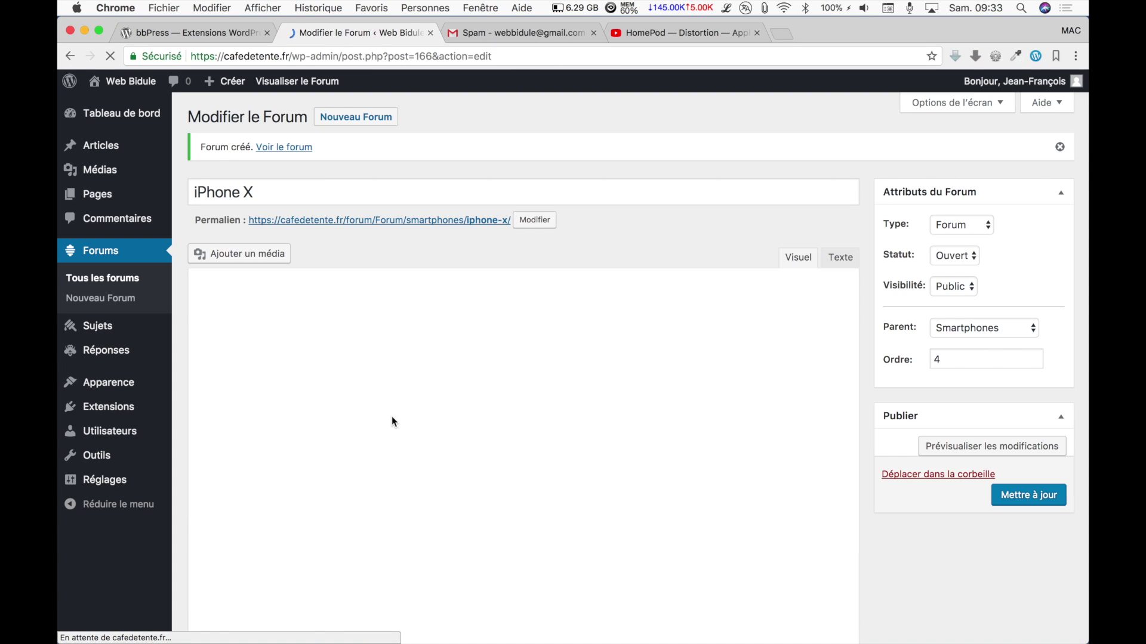
click(105, 259)
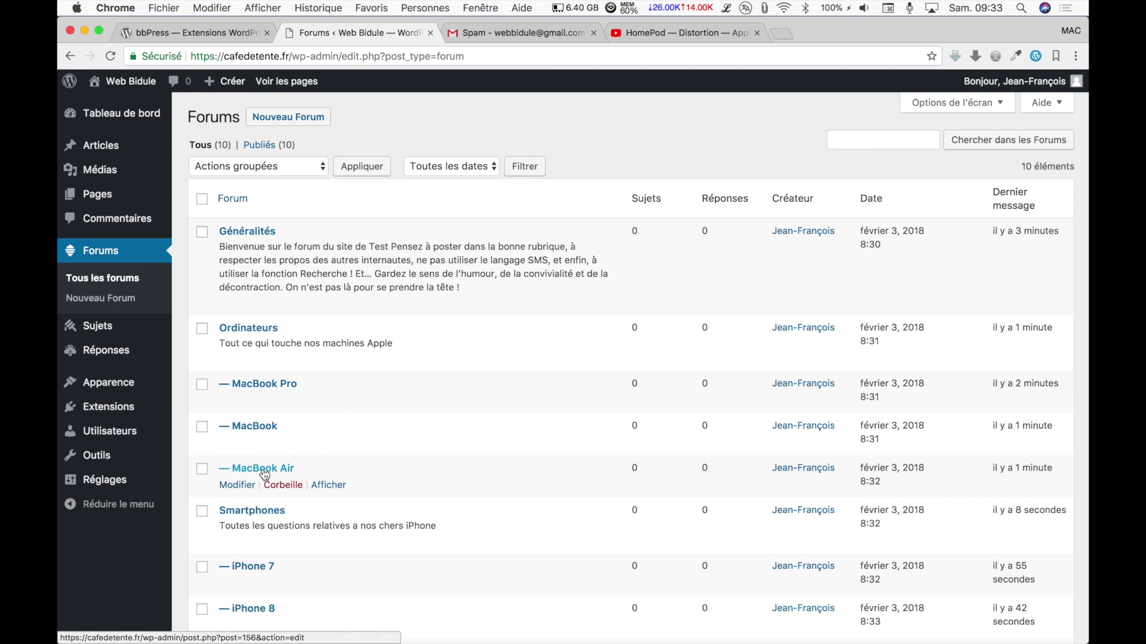
scroll(263, 471, down, 3)
scroll(265, 474, down, 1)
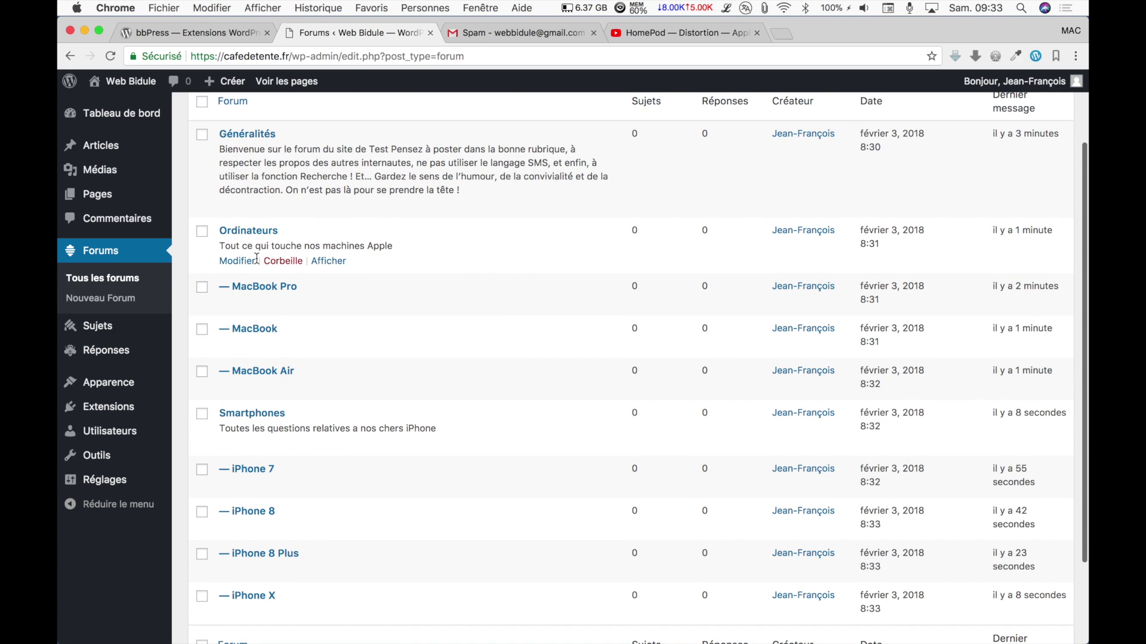
scroll(281, 337, down, 2)
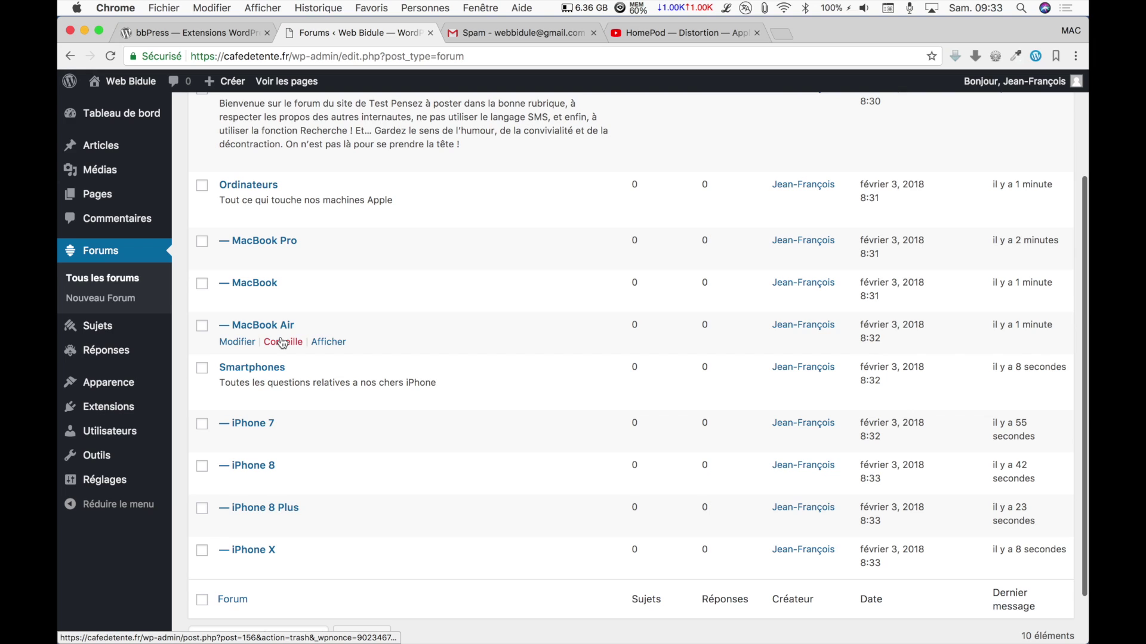
scroll(283, 343, down, 1)
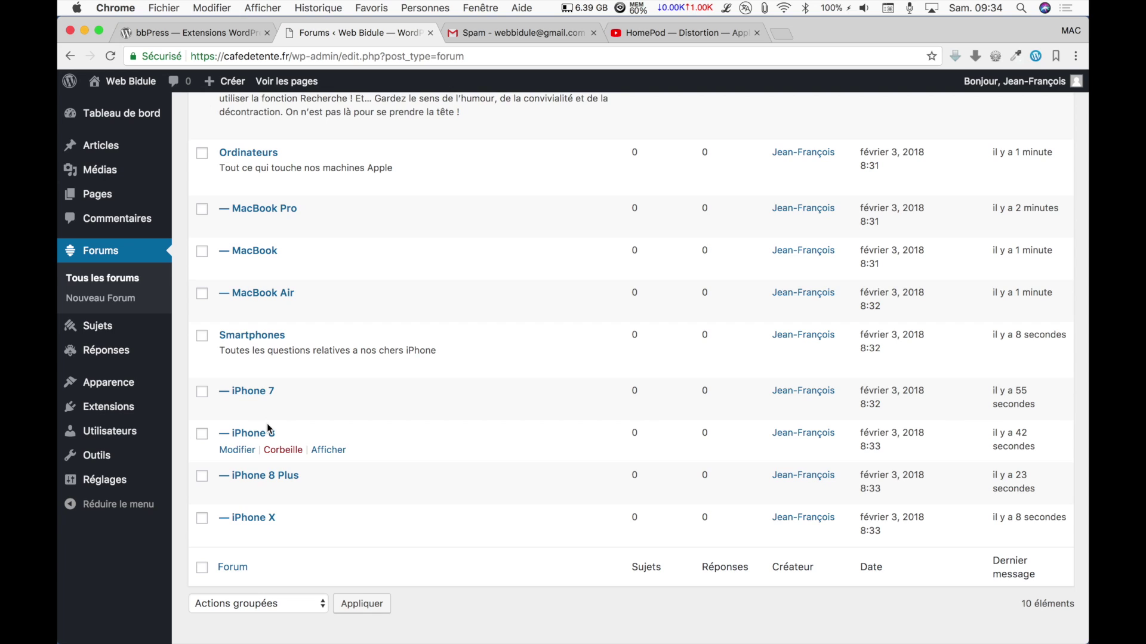
scroll(263, 442, up, 1)
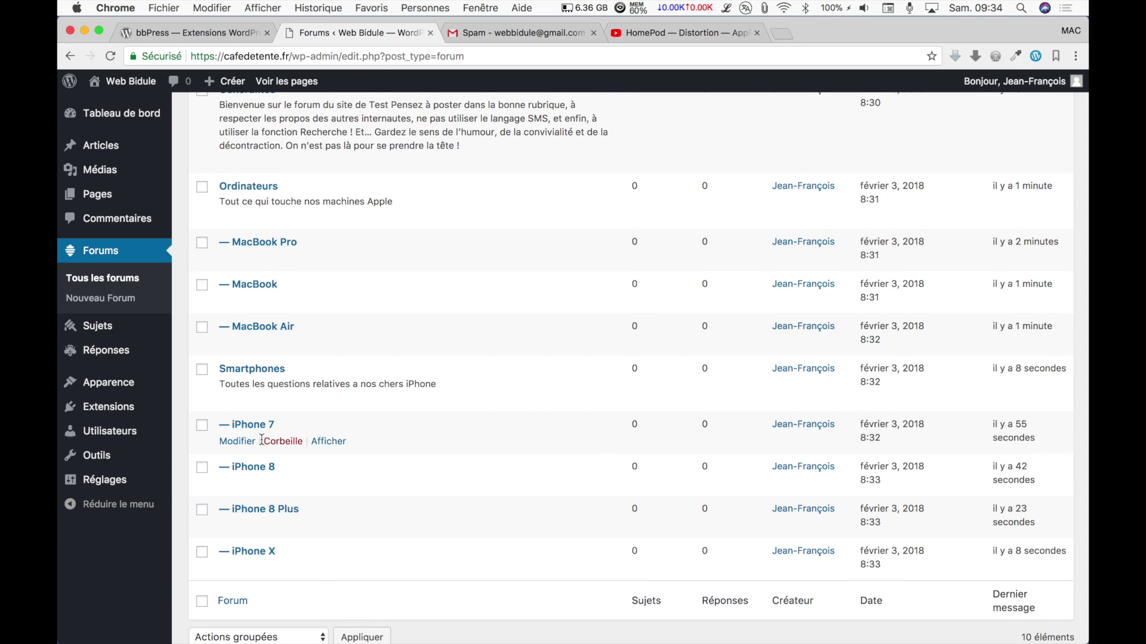
Check the Web Bidule front page, then return to the dashboard and open Apparence > Menus.
click(124, 83)
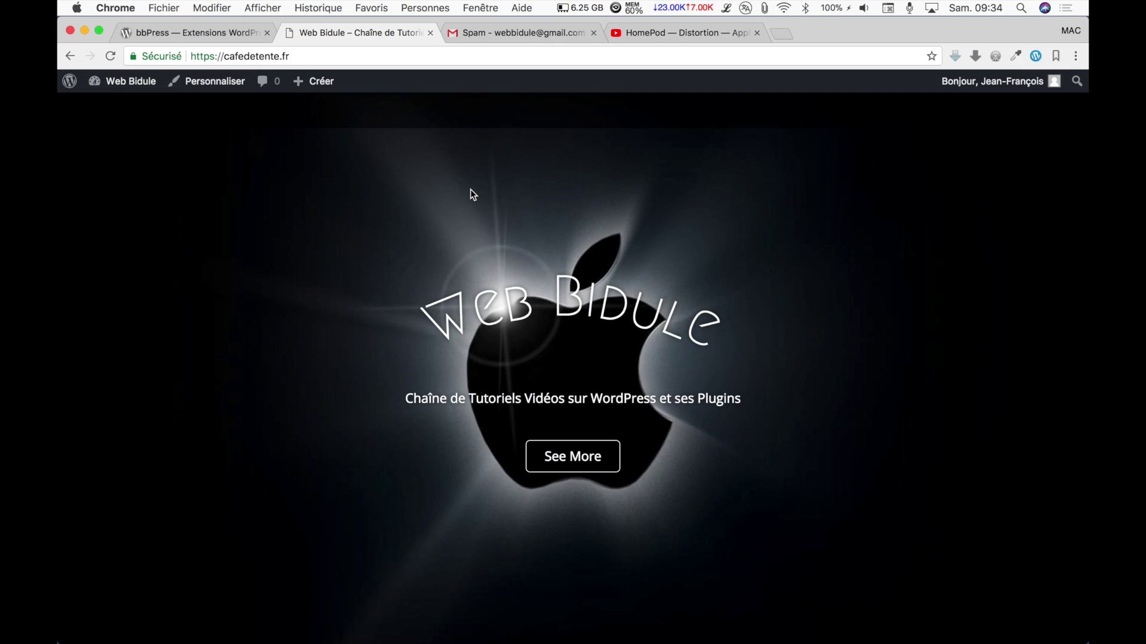
scroll(470, 188, down, 6)
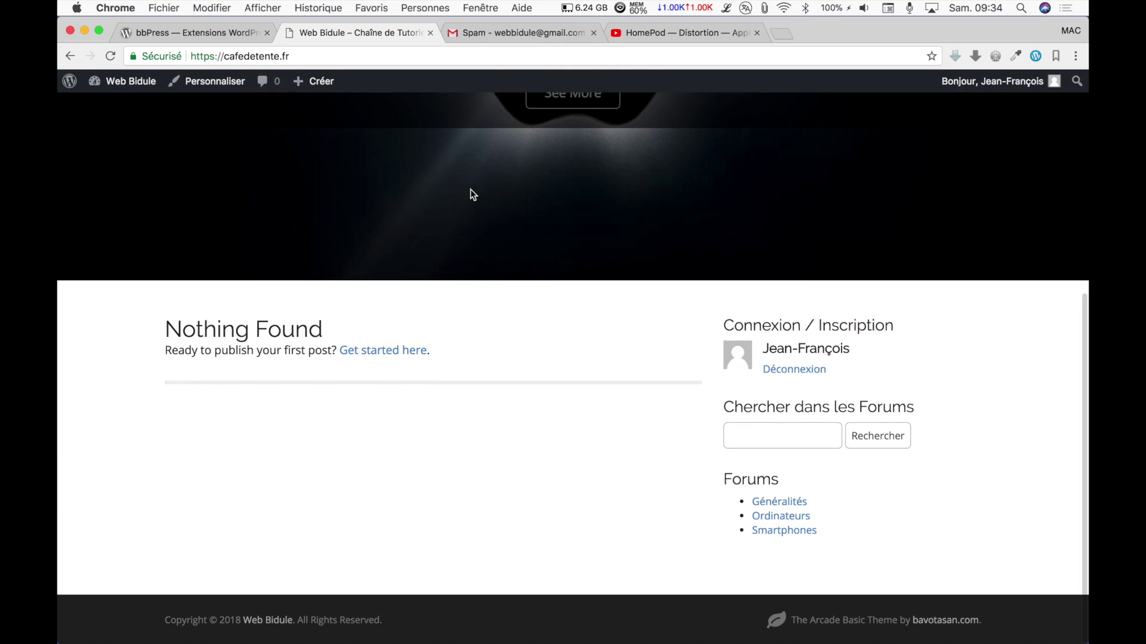
click(122, 81)
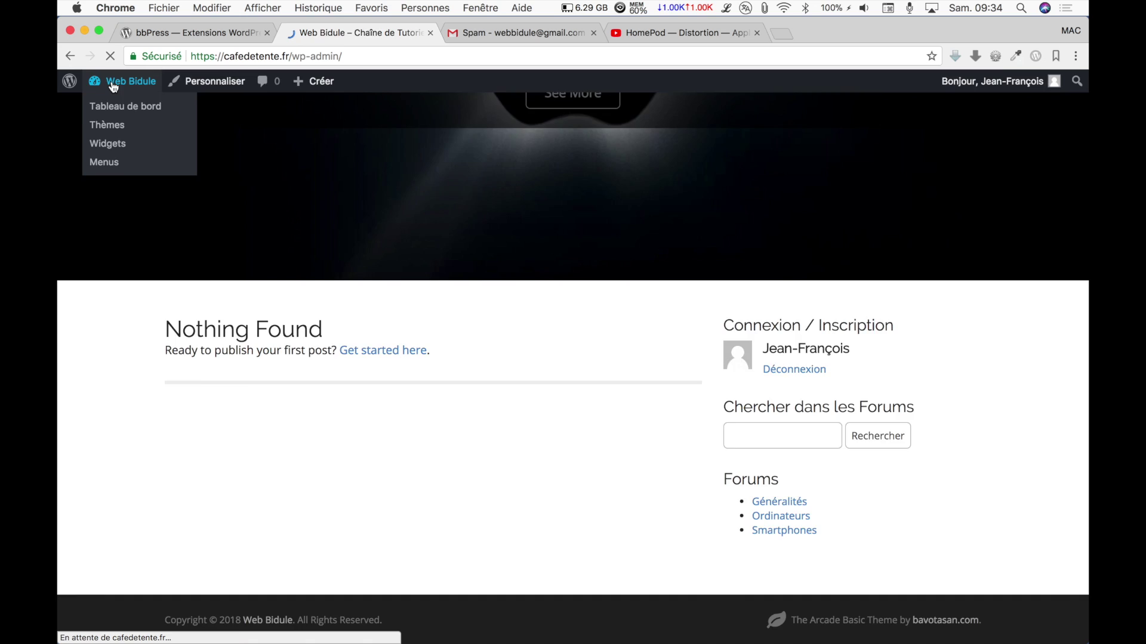
mouse_move(107, 382)
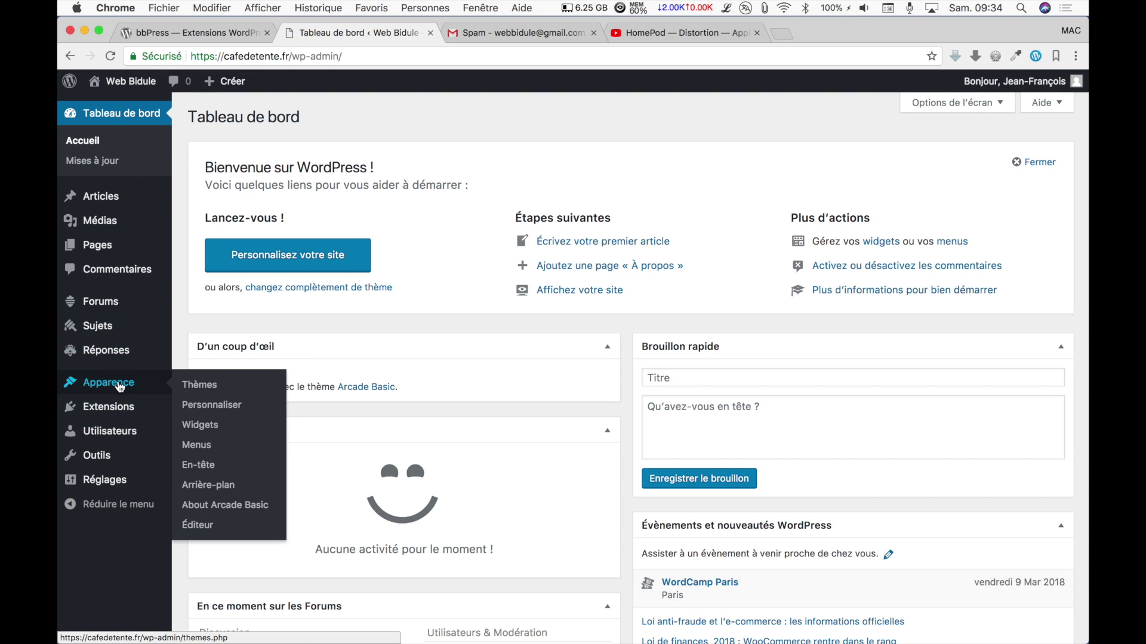
click(195, 442)
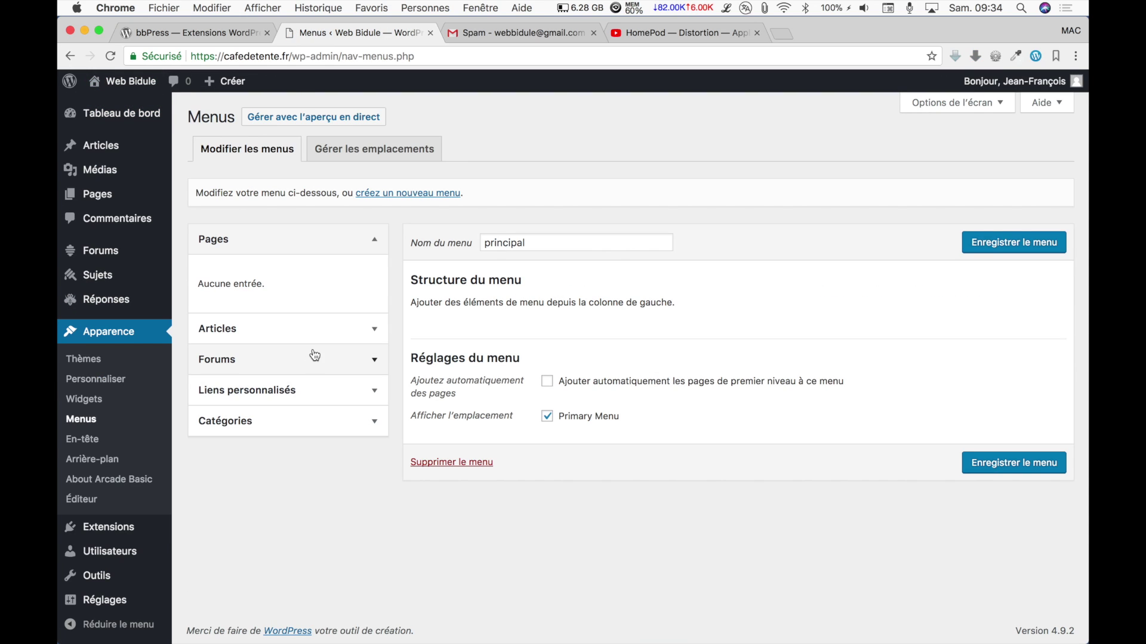
Add the 'Tous les forums' link to the principal menu, save it, and visit the site.
click(315, 356)
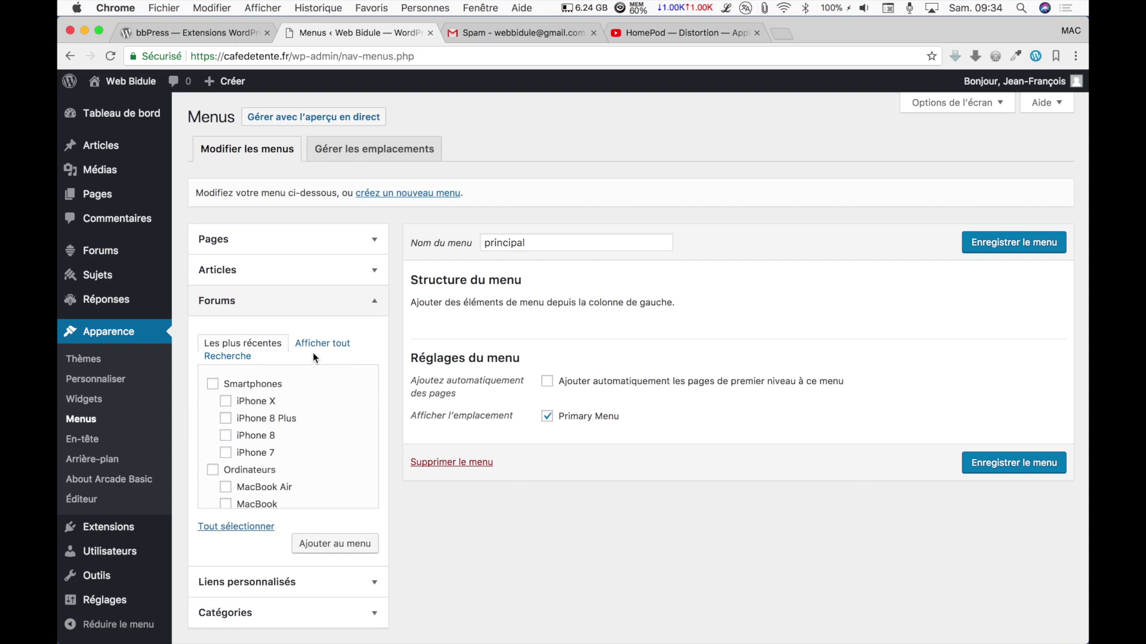
click(329, 351)
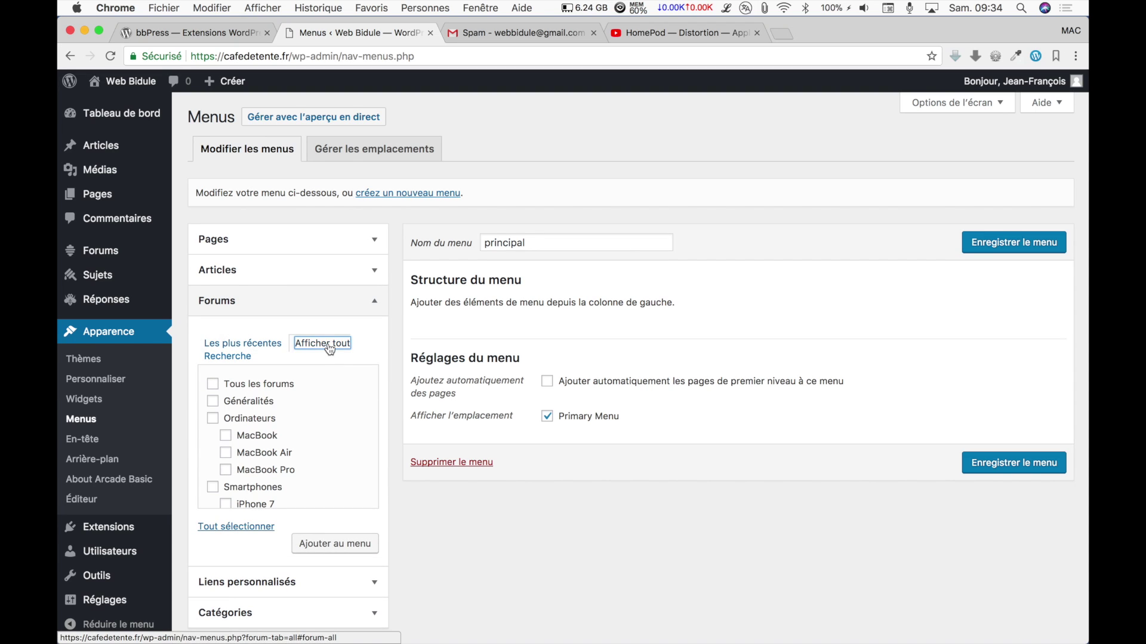
click(215, 386)
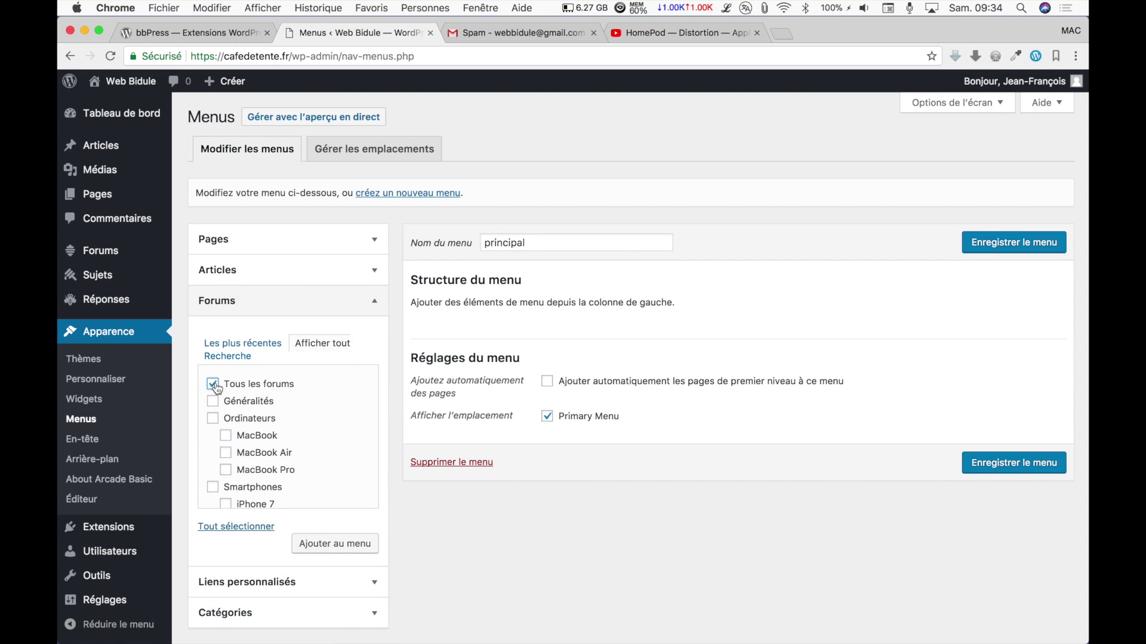
click(1013, 463)
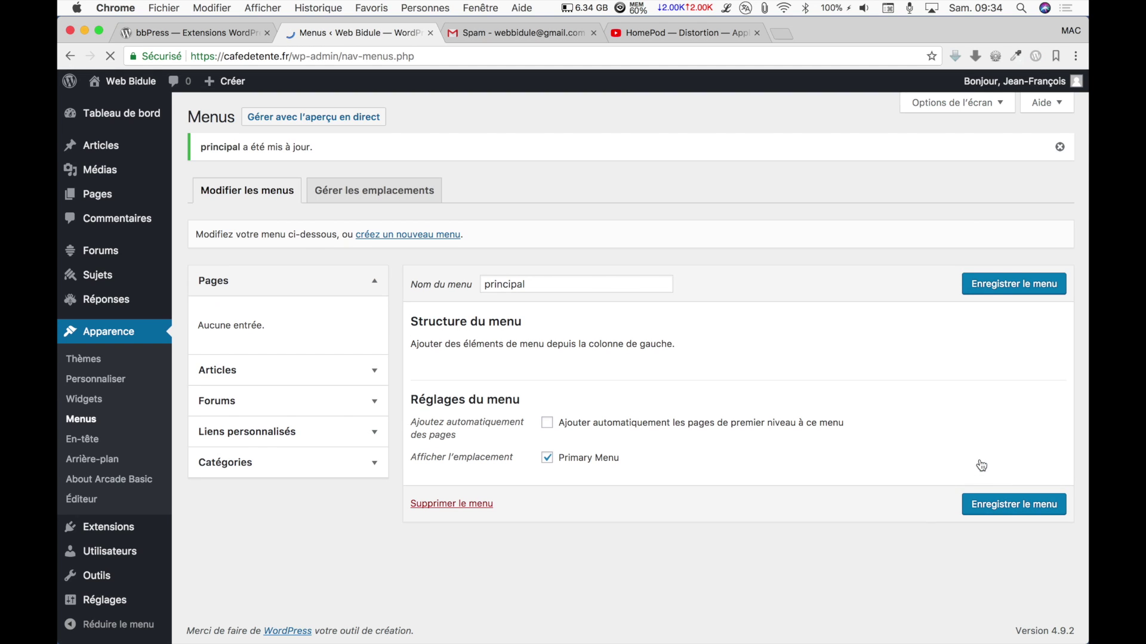
click(374, 401)
click(323, 386)
click(240, 429)
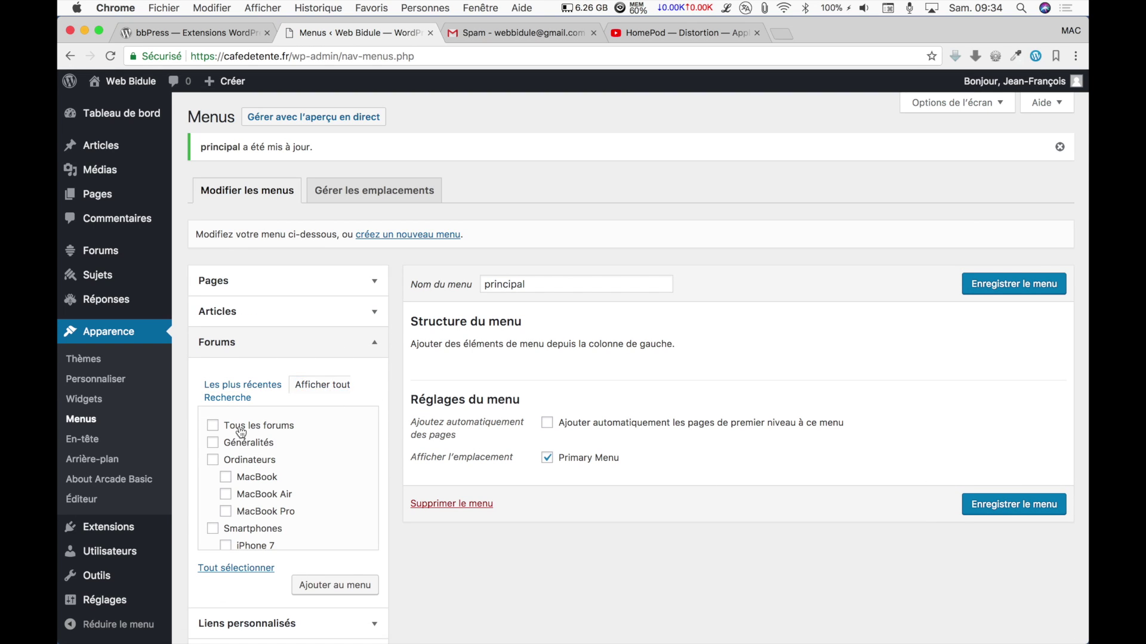
click(334, 585)
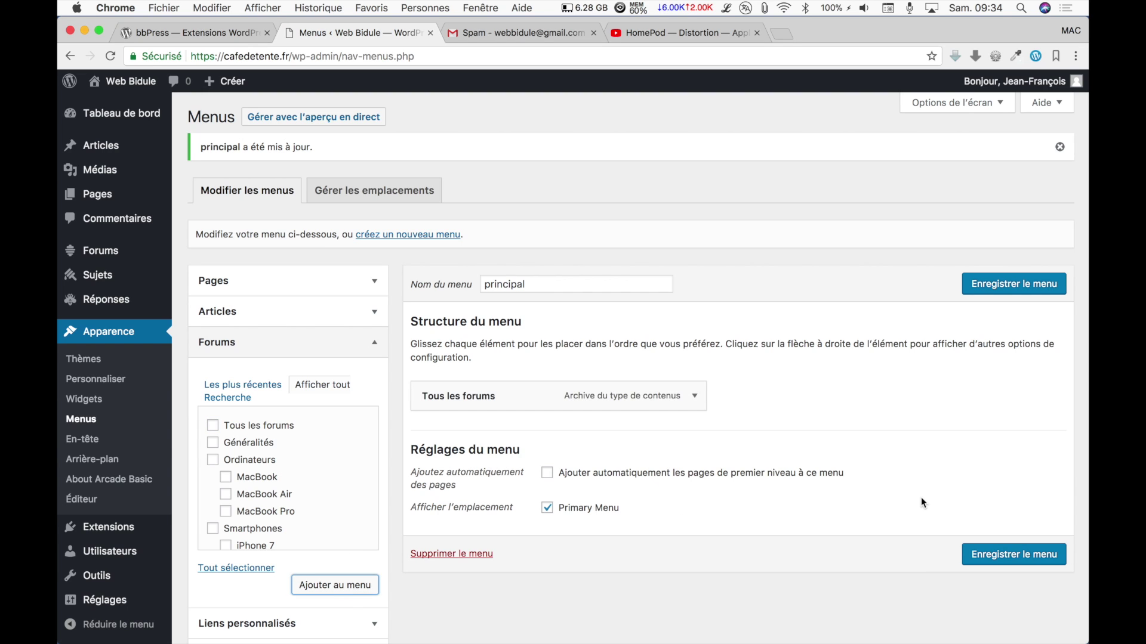
click(978, 552)
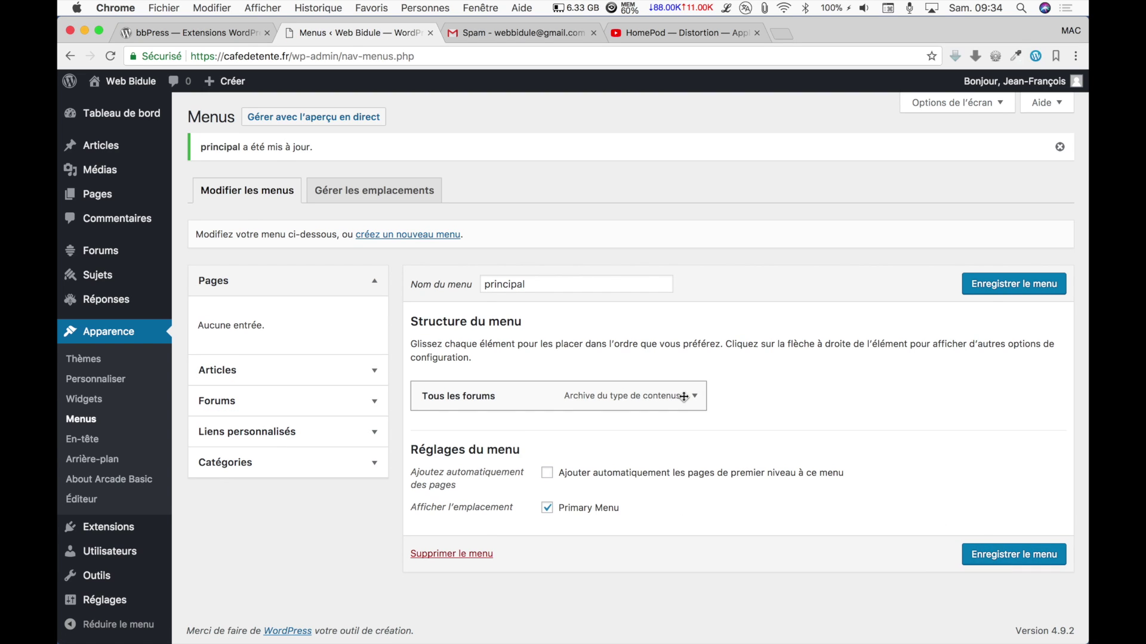
click(128, 82)
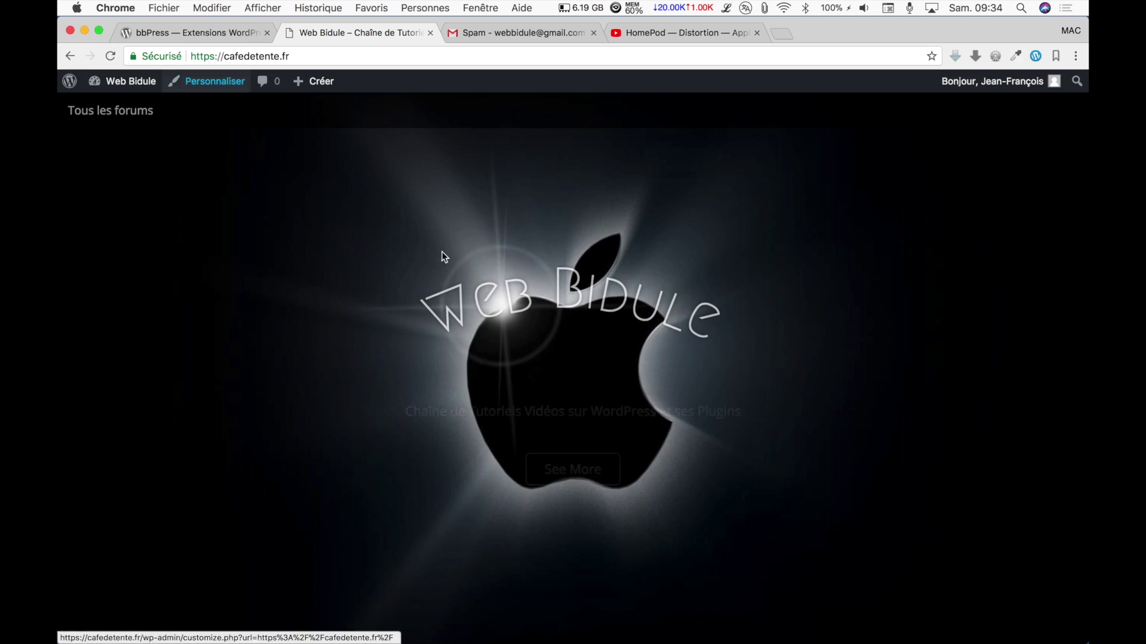
View the Tous les forums page from the site menu, go back home, then switch to the bbPress tab.
scroll(503, 327, down, 6)
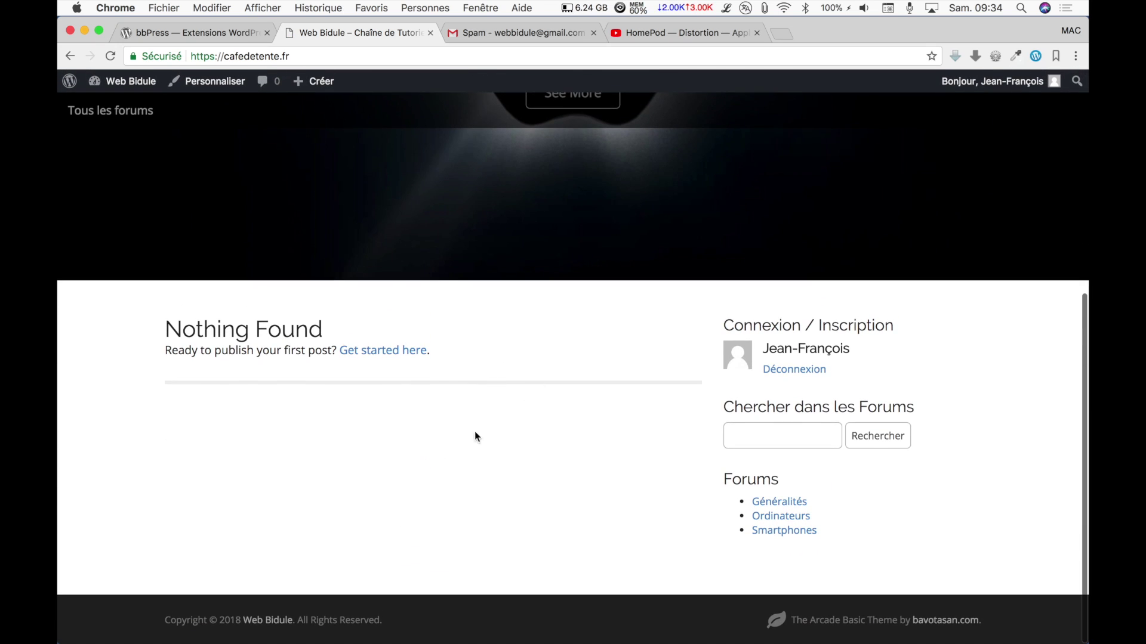
click(146, 113)
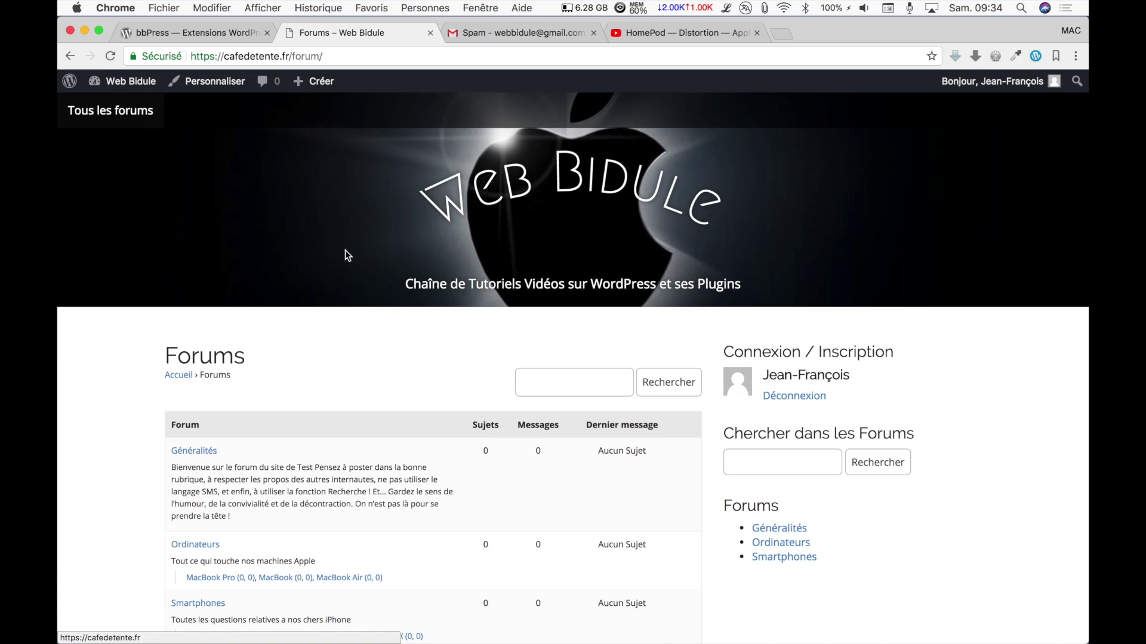
scroll(398, 348, down, 3)
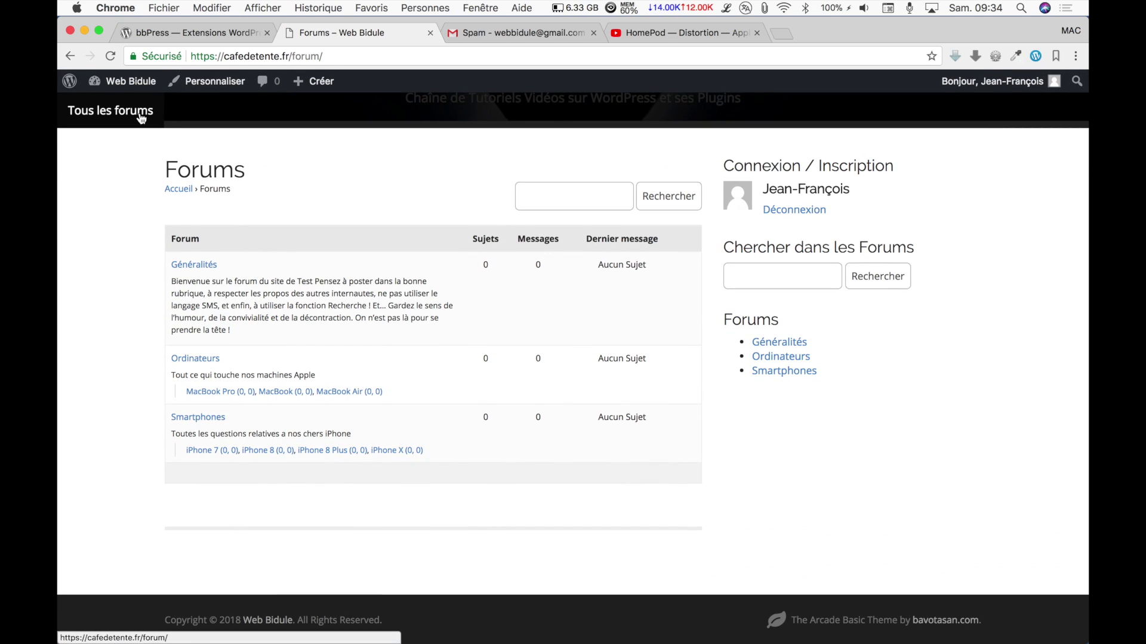
key(super+Left)
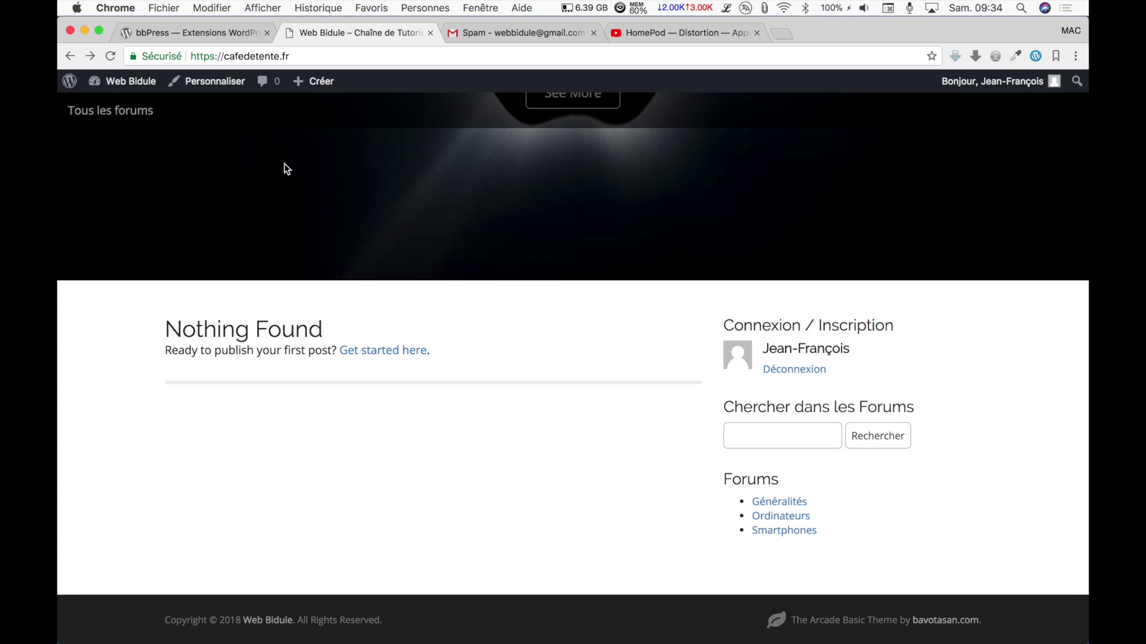
click(212, 35)
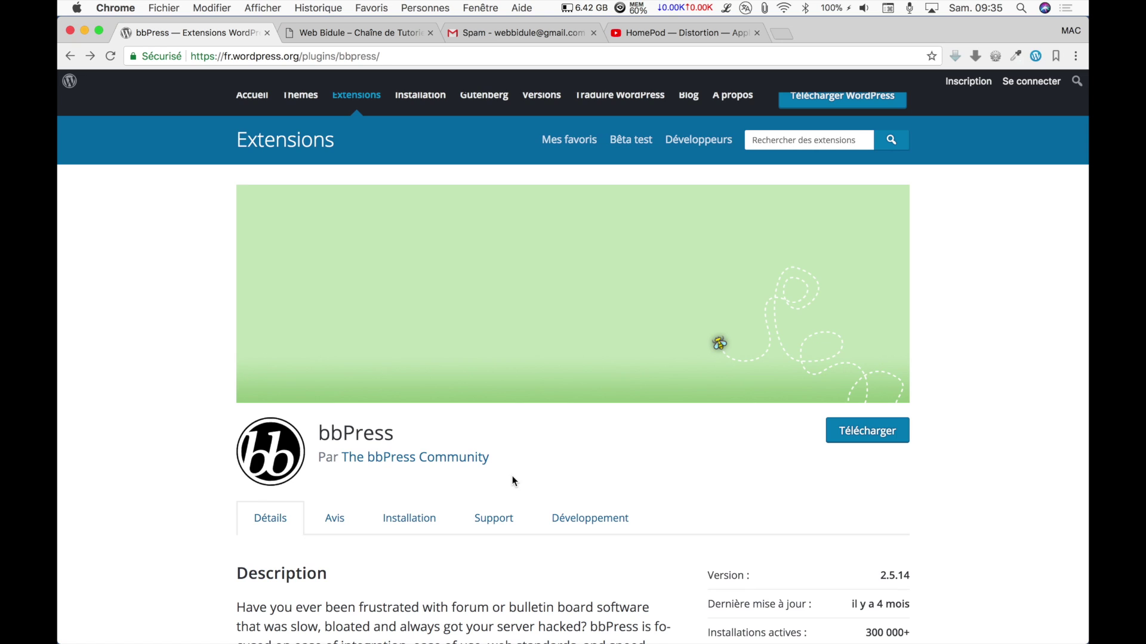
Go from bbPress Support to Documentation and open the Shortcodes page.
scroll(514, 481, up, 2)
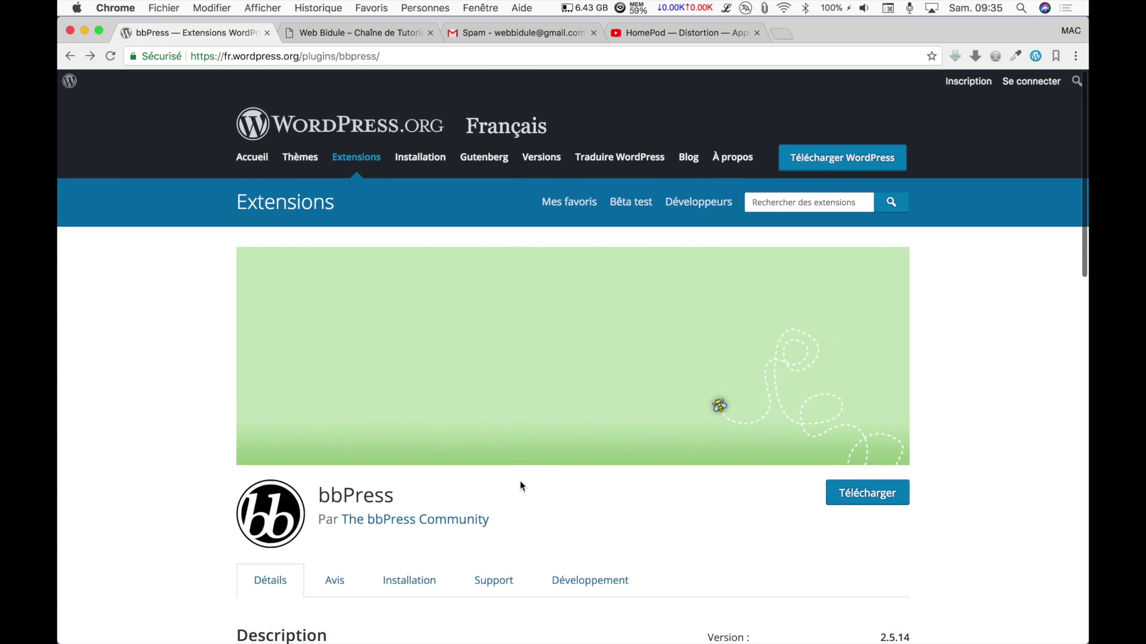
scroll(506, 459, down, 3)
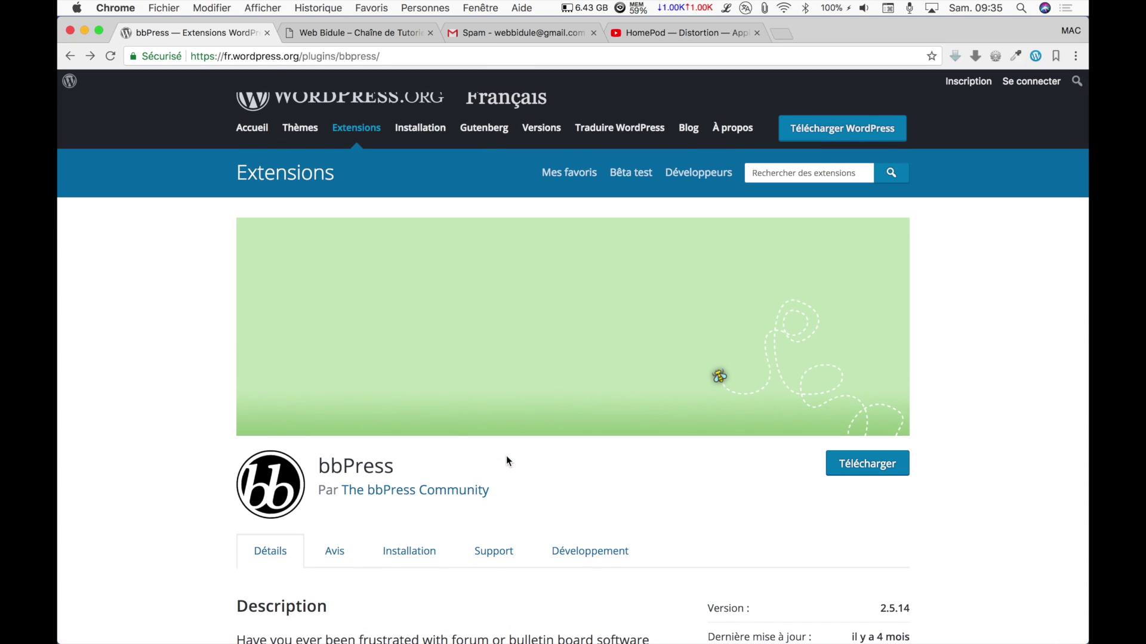
scroll(506, 460, down, 2)
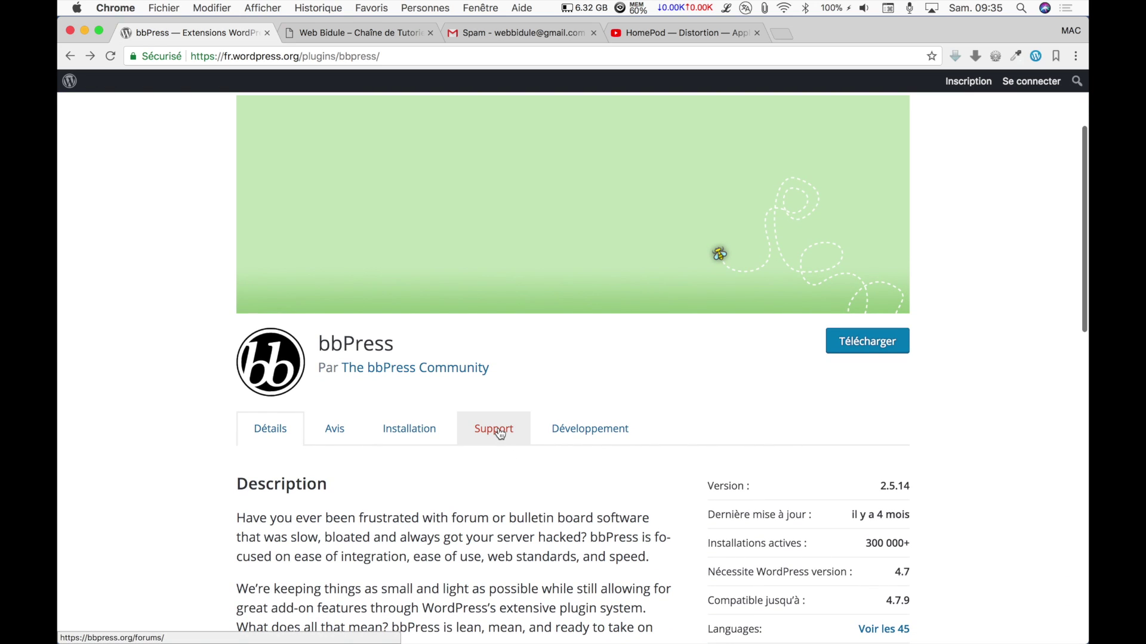
click(500, 434)
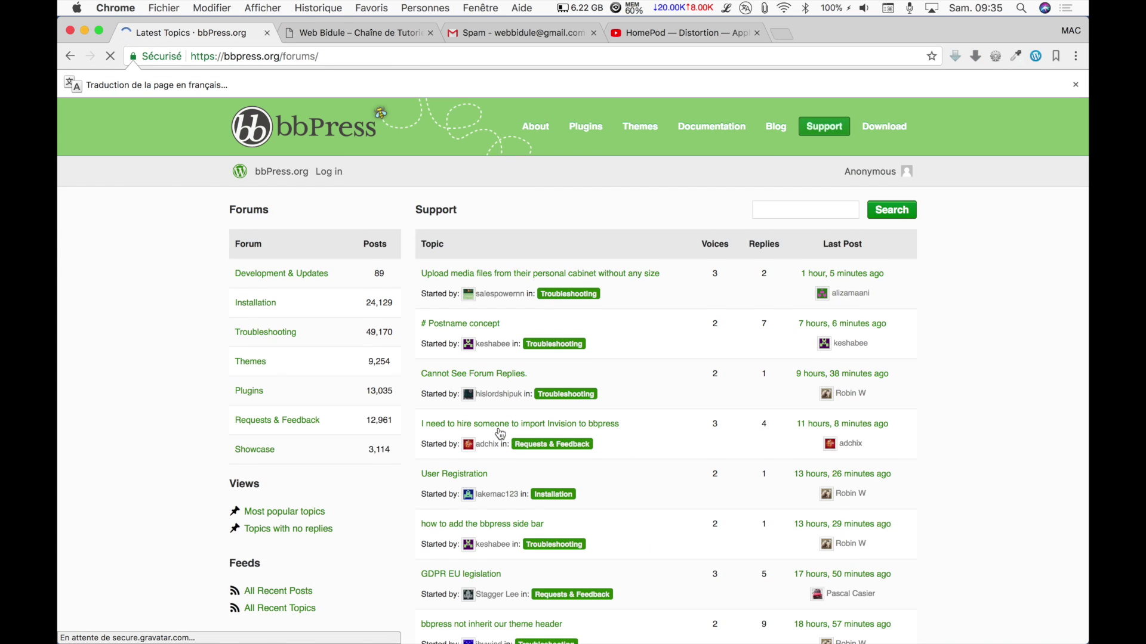
click(711, 125)
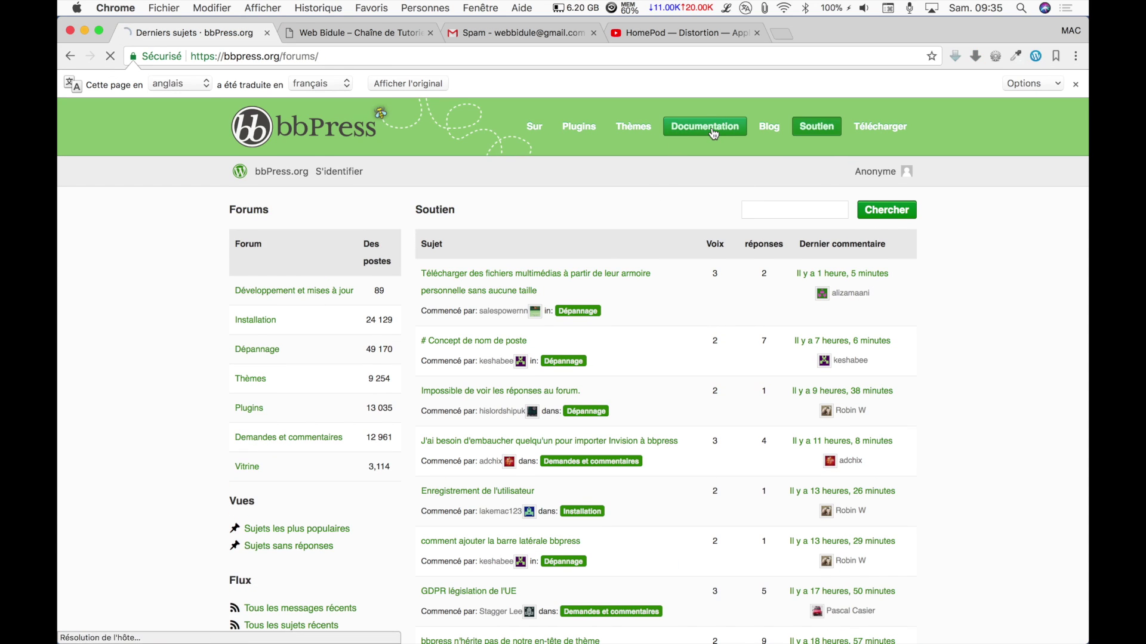
scroll(504, 394, down, 10)
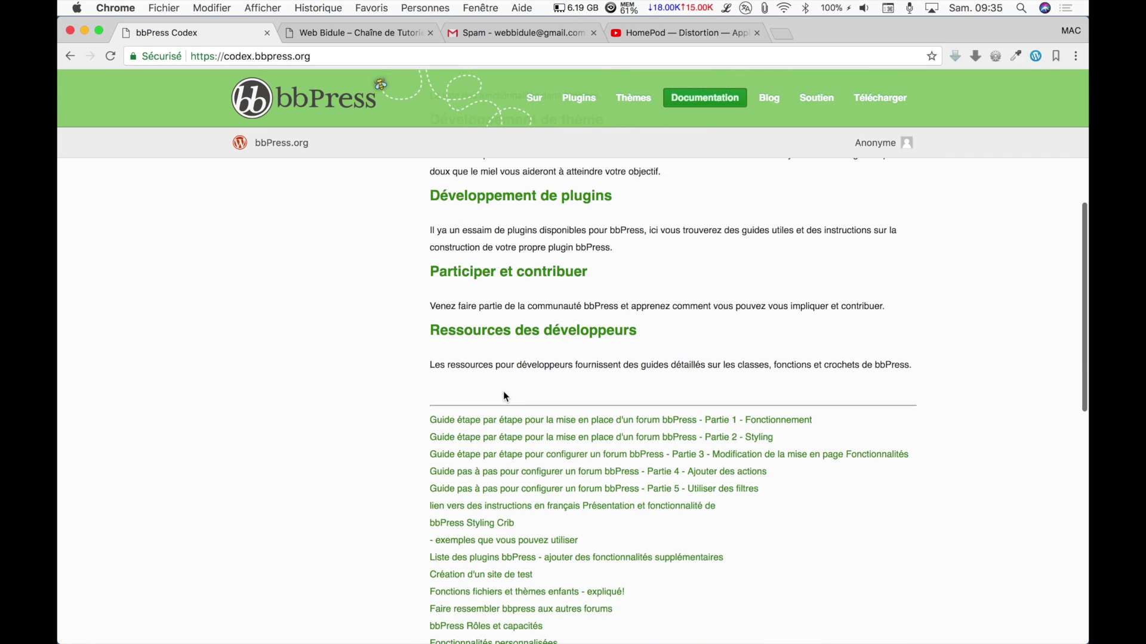
scroll(503, 392, down, 3)
click(467, 341)
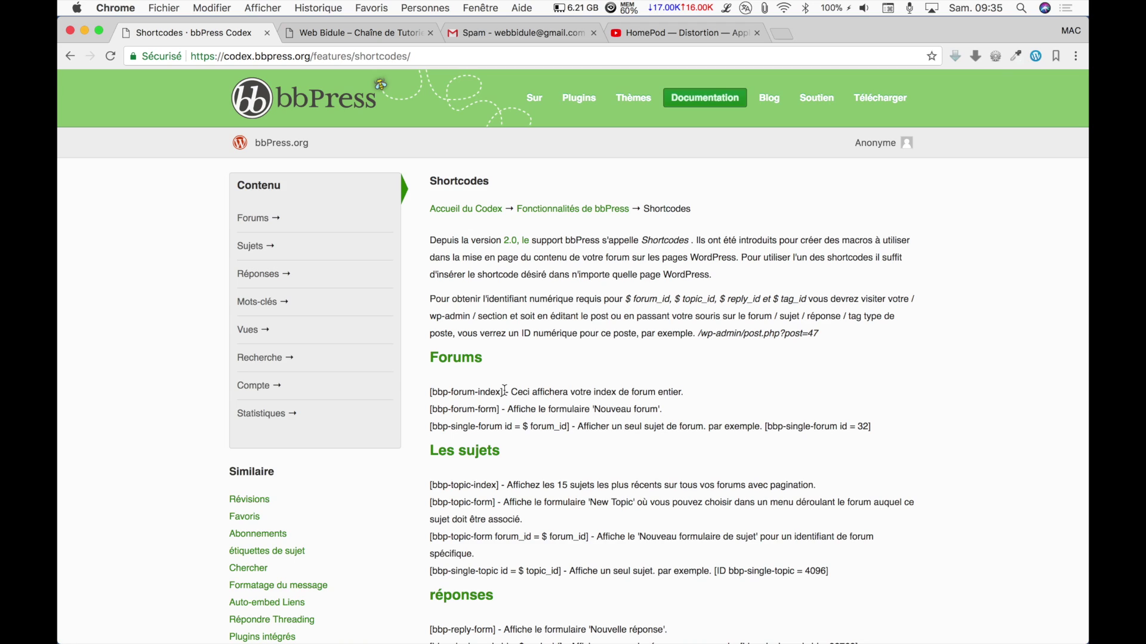
Copy the [bbp-forum-index] shortcode and return to the Web Bidule site.
drag(503, 392, 432, 395)
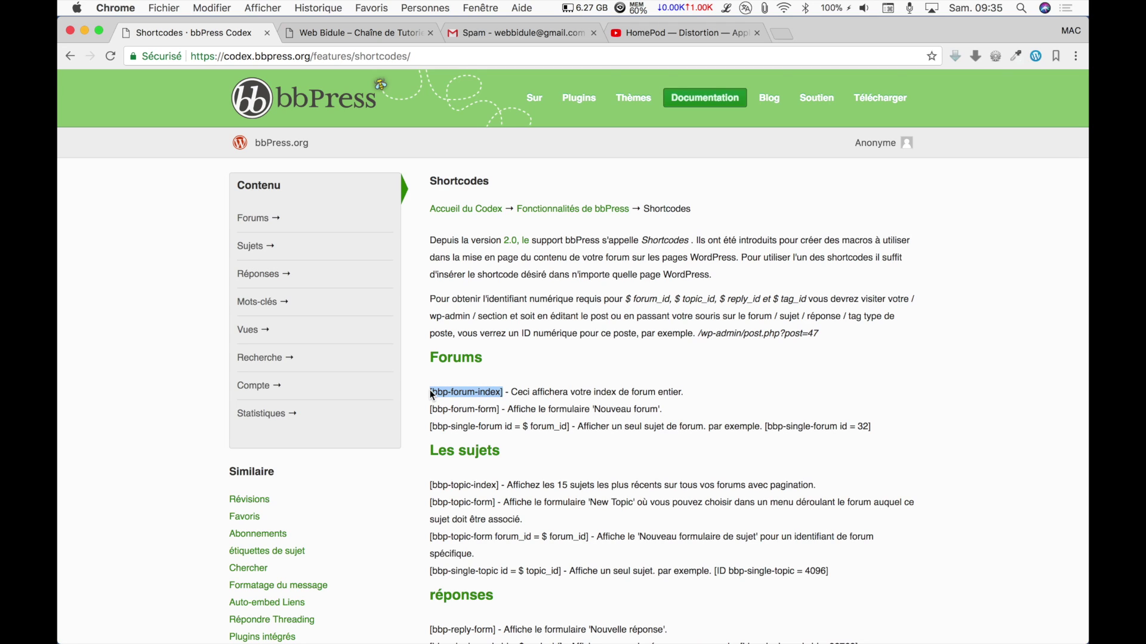
key(super+c)
click(372, 34)
mouse_move(139, 87)
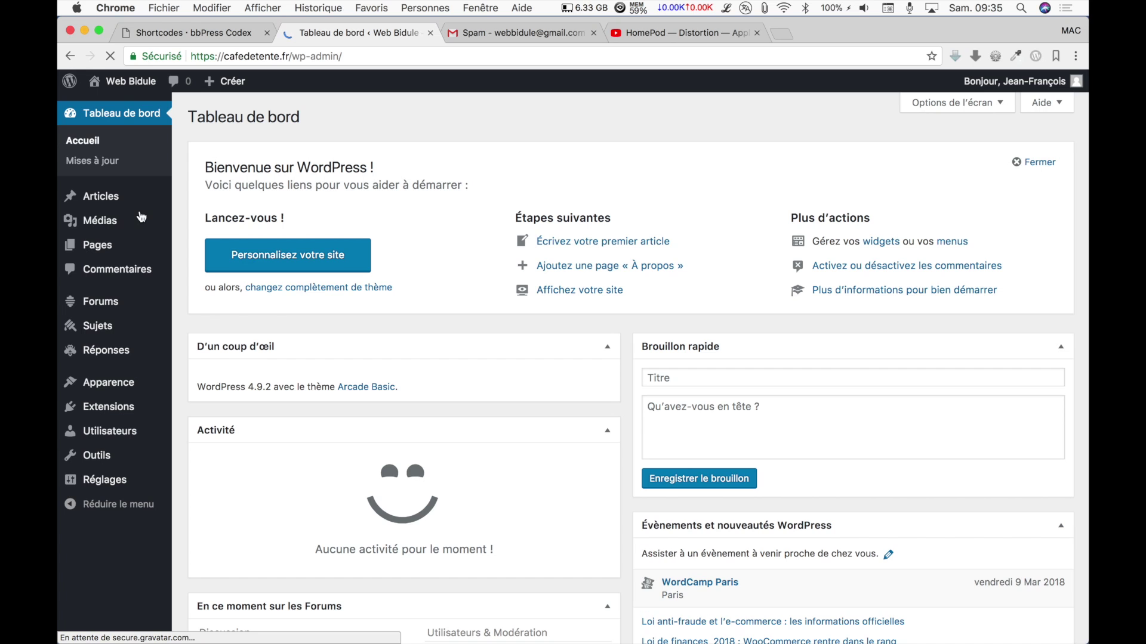
Add a page titled 'Forum', paste [bbp-forum-index] into its body, and publish it.
click(115, 249)
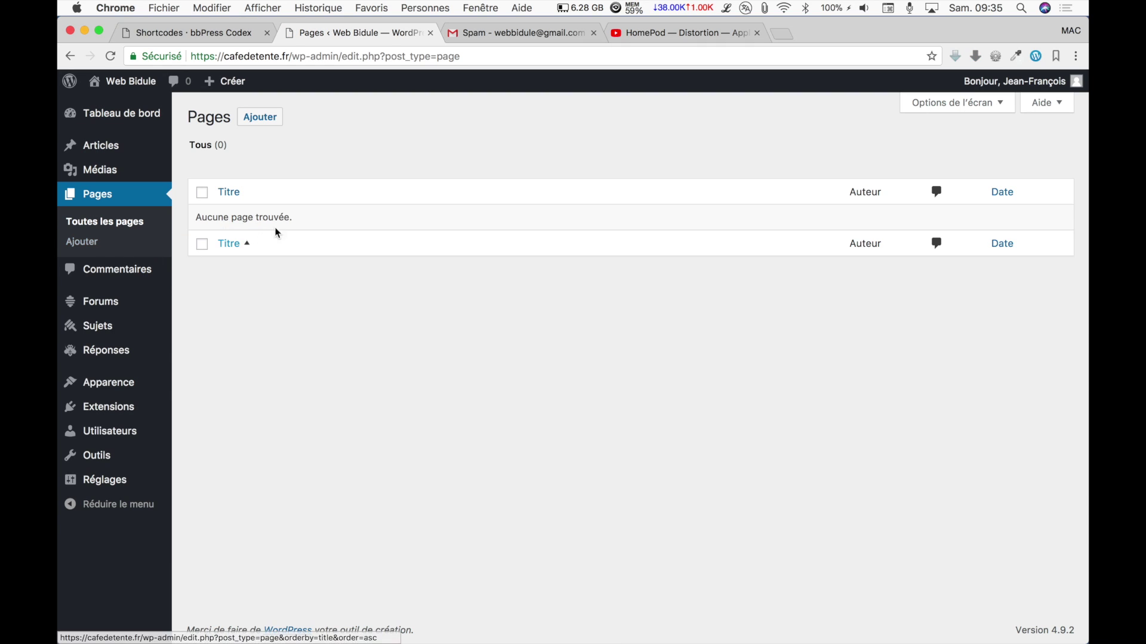
click(259, 120)
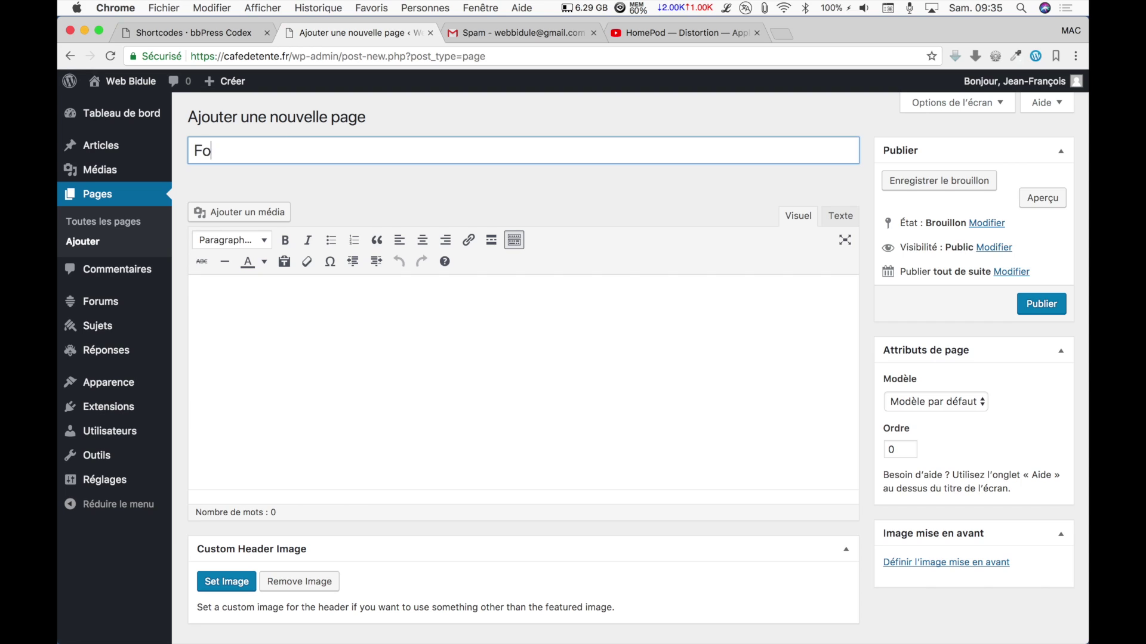
click(266, 310)
key(super+v)
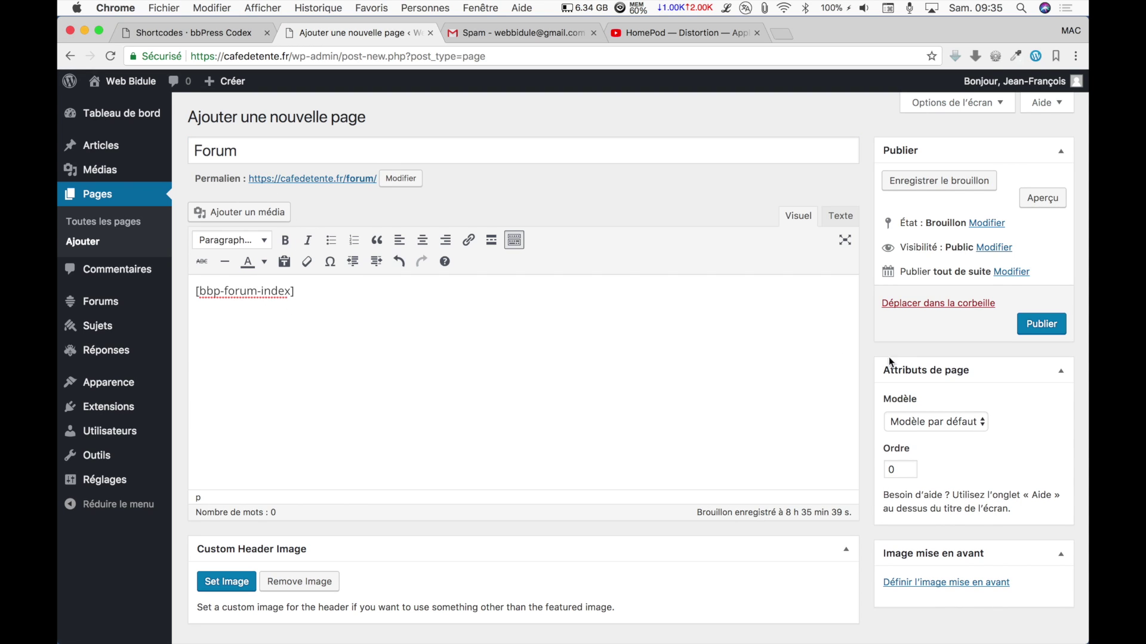
click(1033, 322)
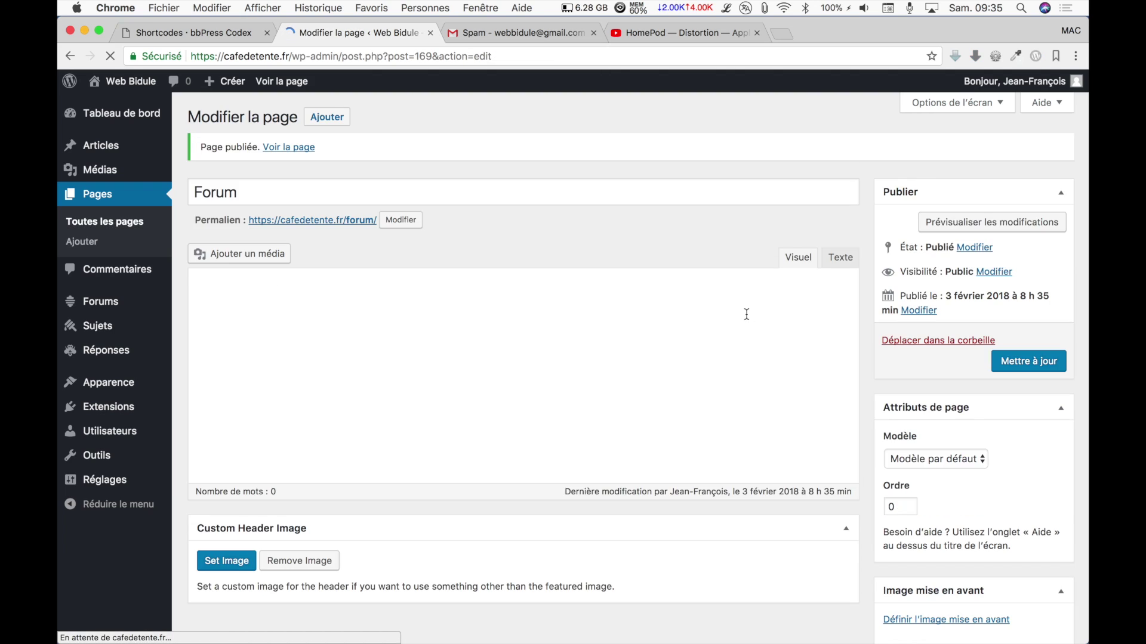
click(104, 491)
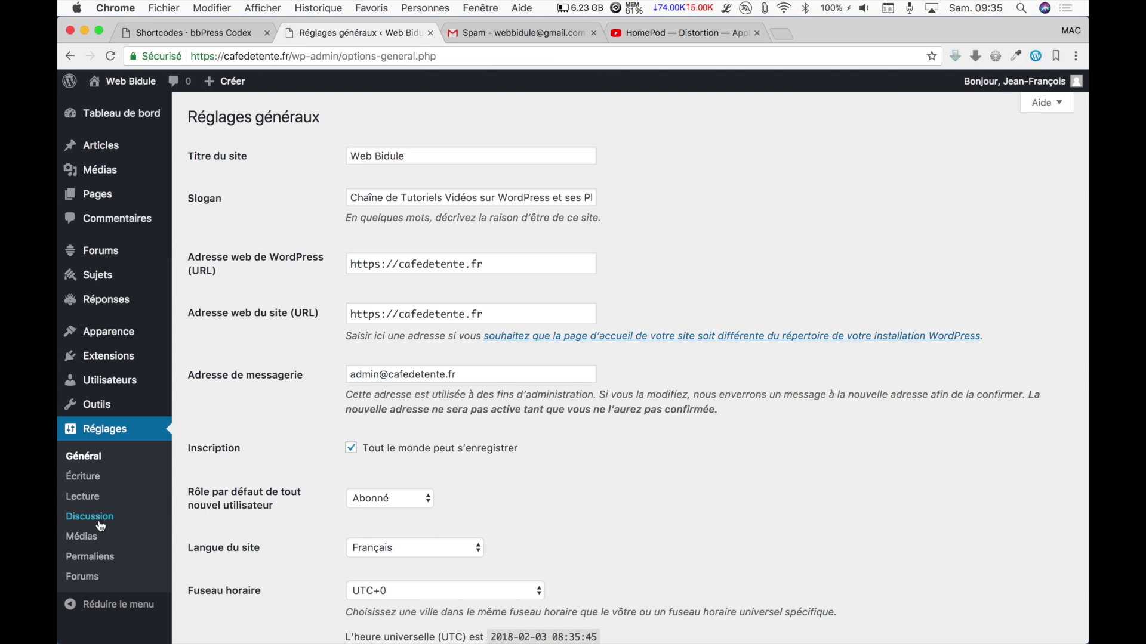
In Reading settings, make the static page 'Forum' the home page and save.
click(84, 496)
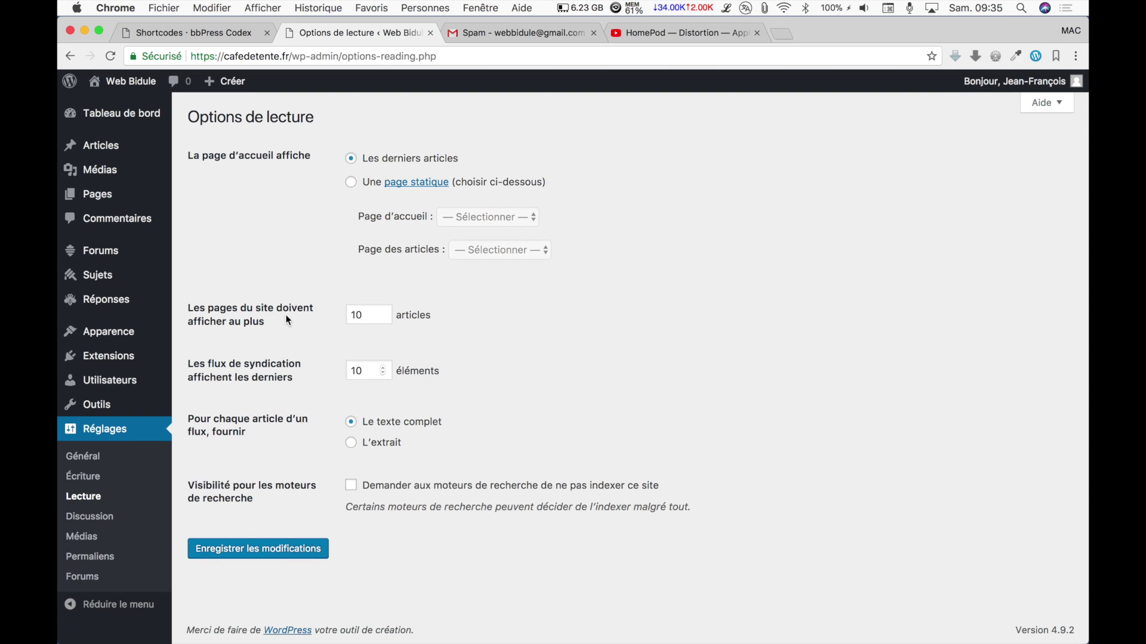
click(351, 182)
click(508, 213)
click(500, 226)
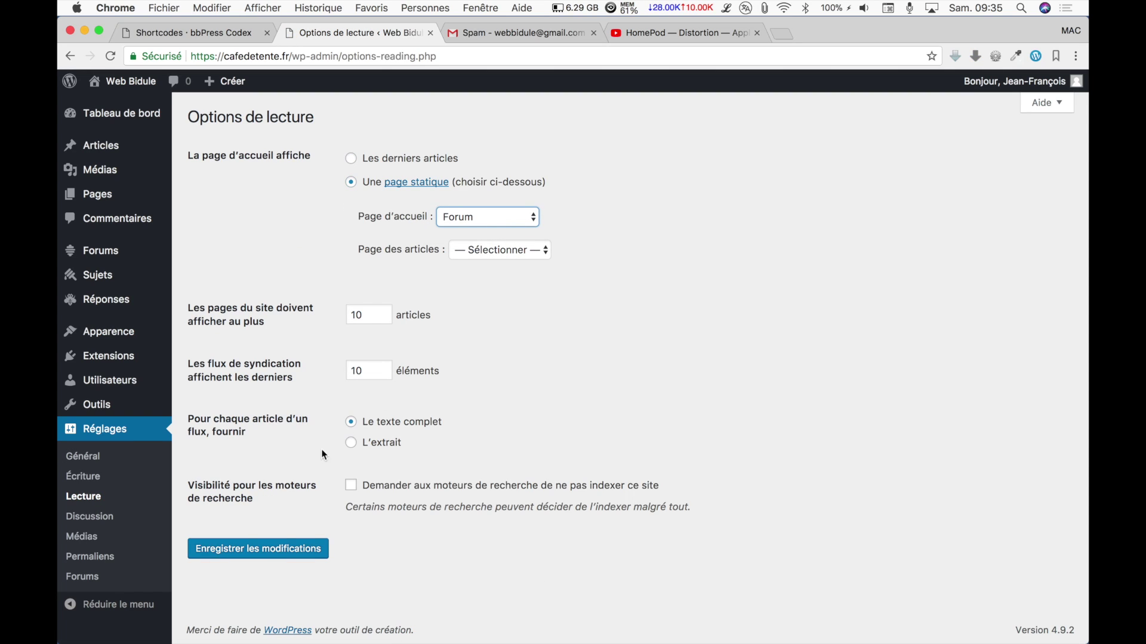
click(273, 548)
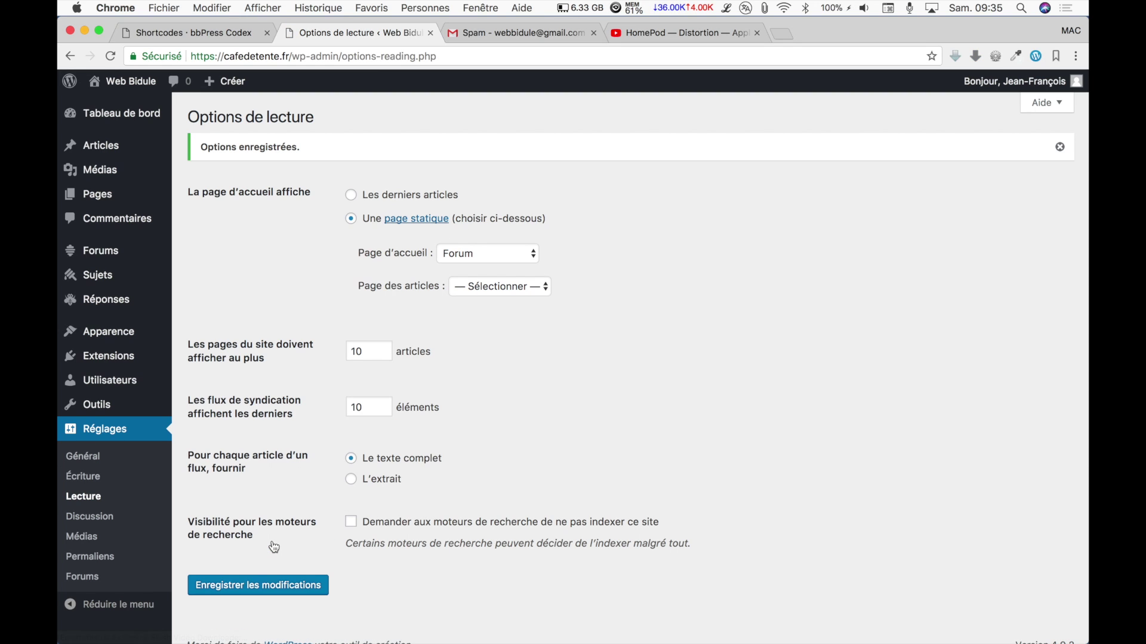
Save the General settings with 'Tout le monde peut s'enregistrer' still enabled.
click(98, 458)
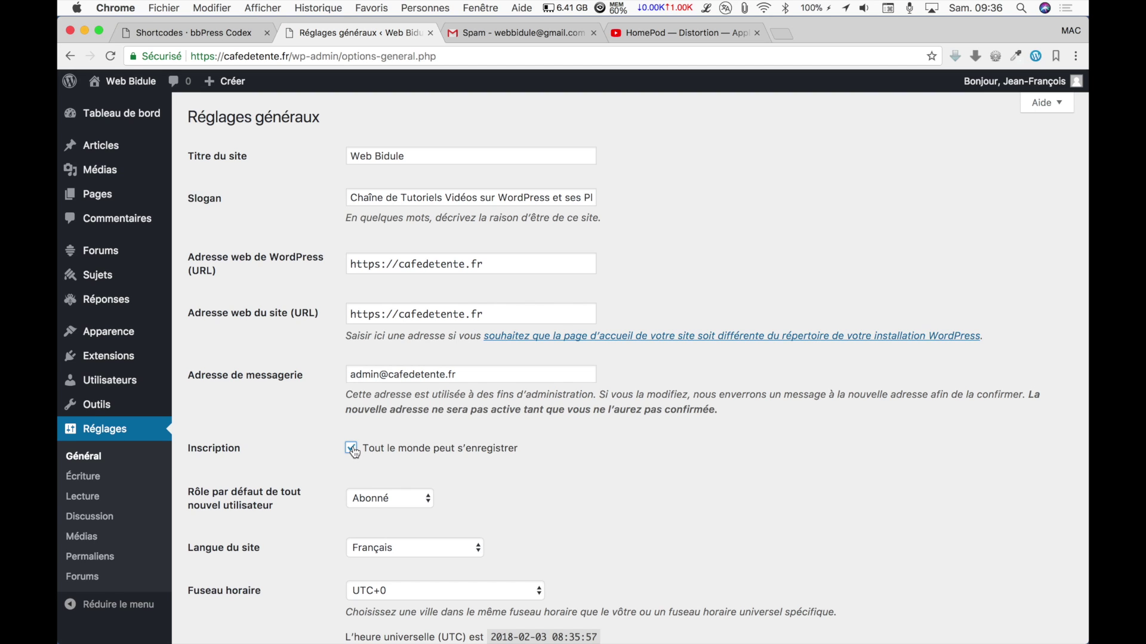
scroll(352, 448, down, 8)
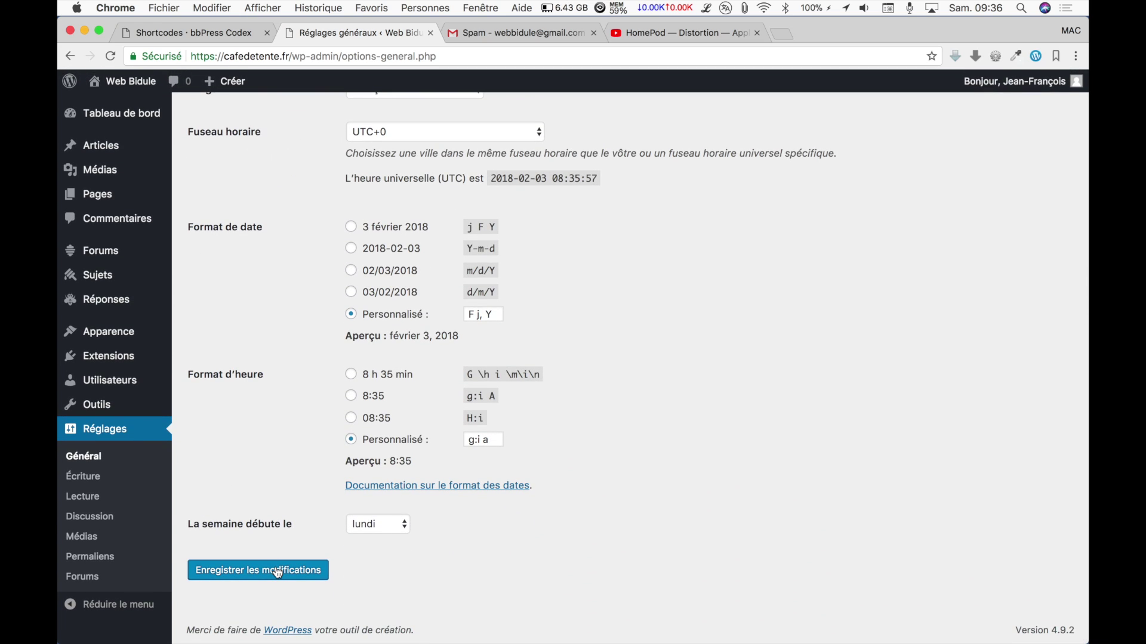
click(277, 571)
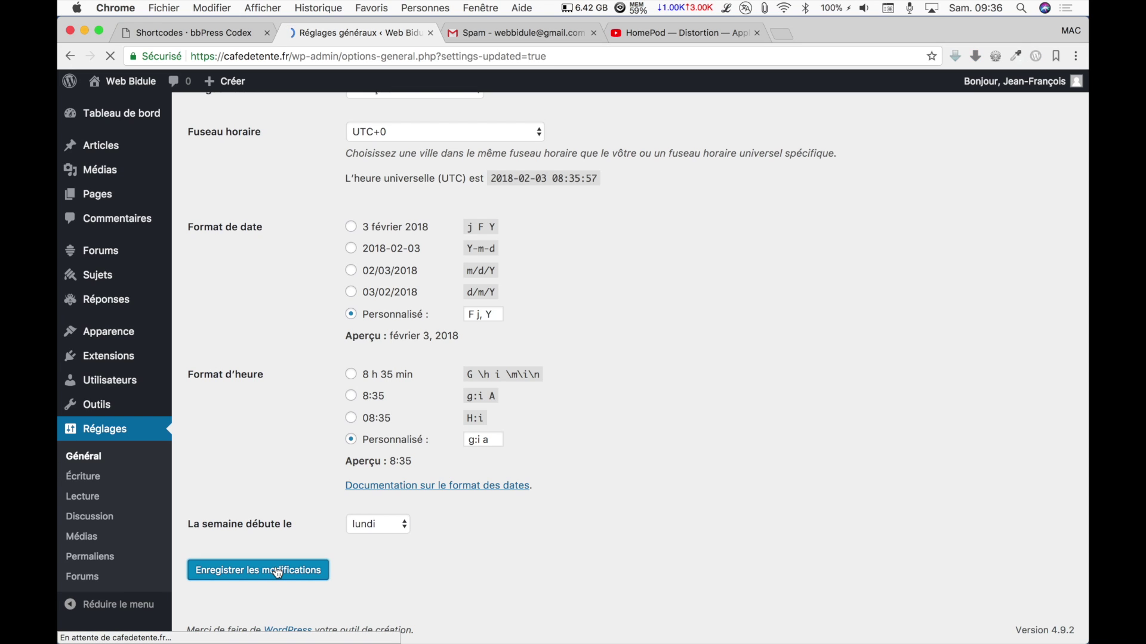
click(138, 85)
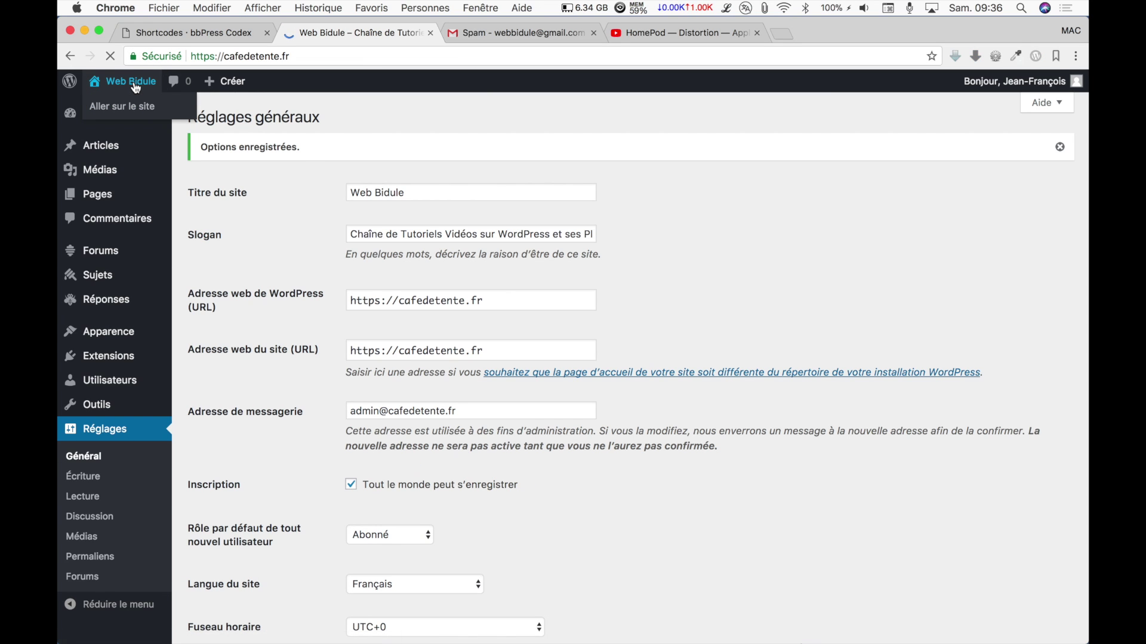
Scroll the home page to view the Forum table with Généralités, Ordinateurs and Smartphones.
scroll(547, 201, down, 10)
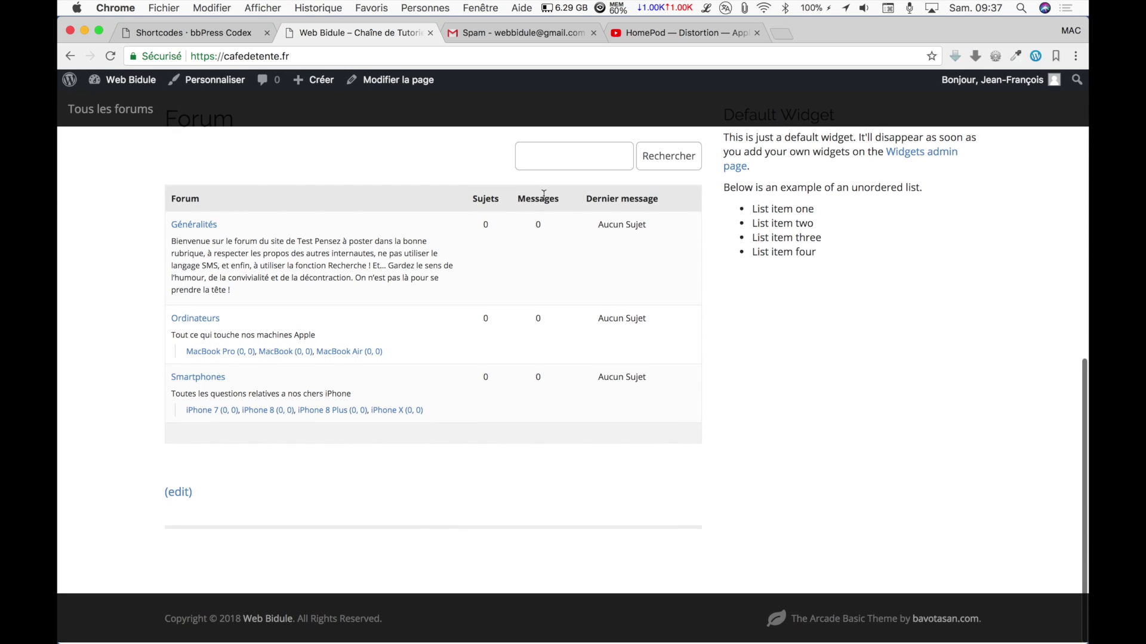
scroll(544, 197, up, 5)
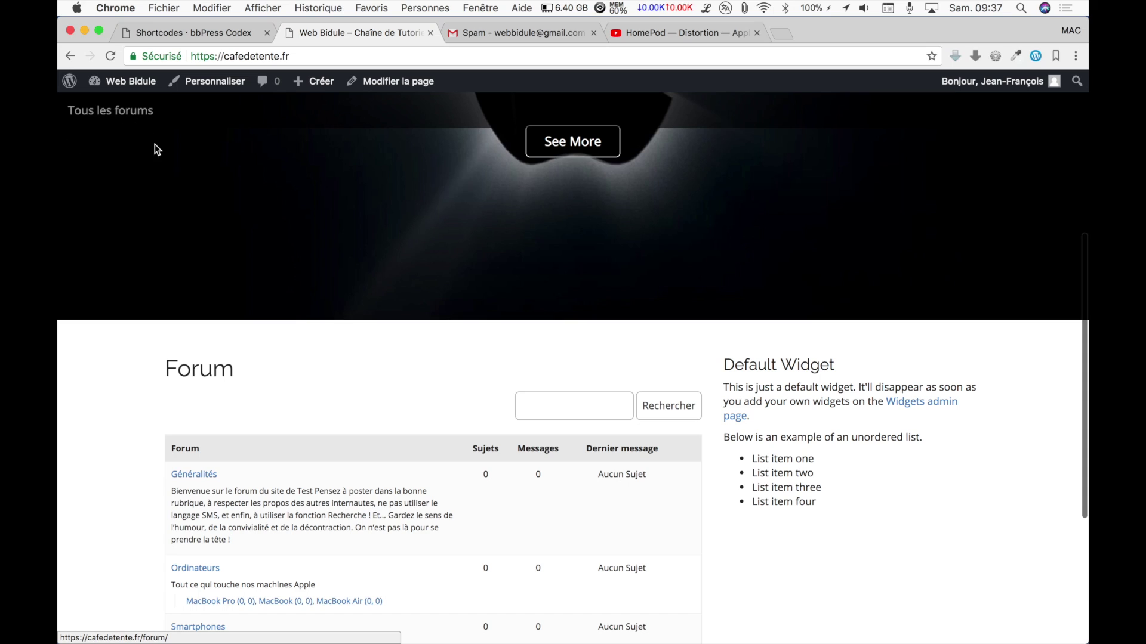
scroll(540, 404, down, 2)
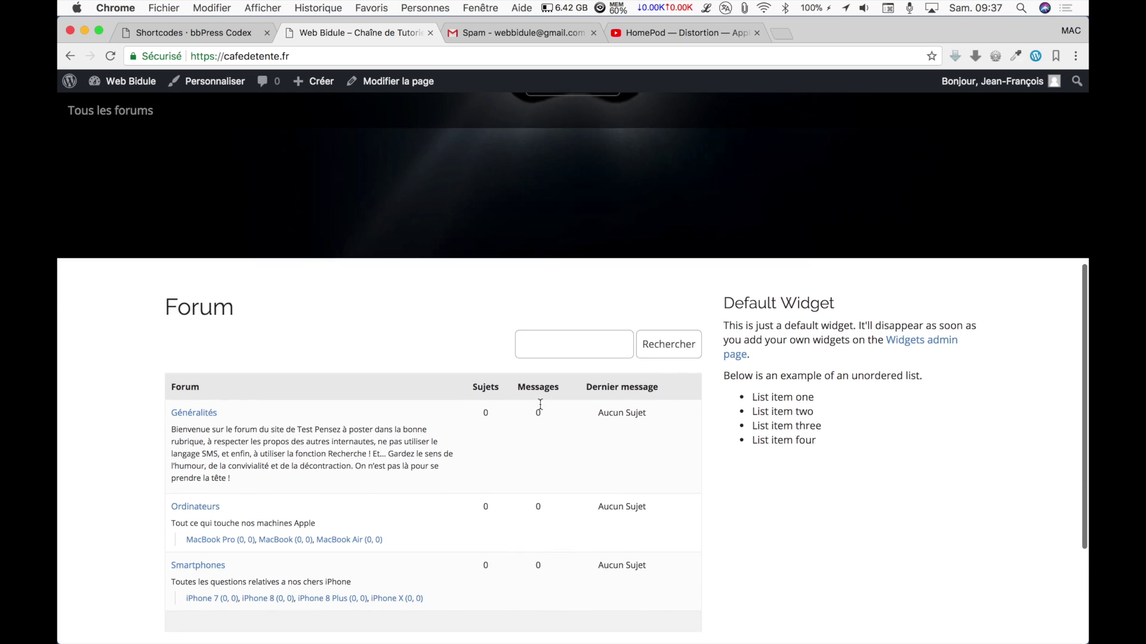
In Widgets, add a login widget titled 'Connexion / Inscription' and a forums directory widget to First Sidebar.
mouse_move(135, 80)
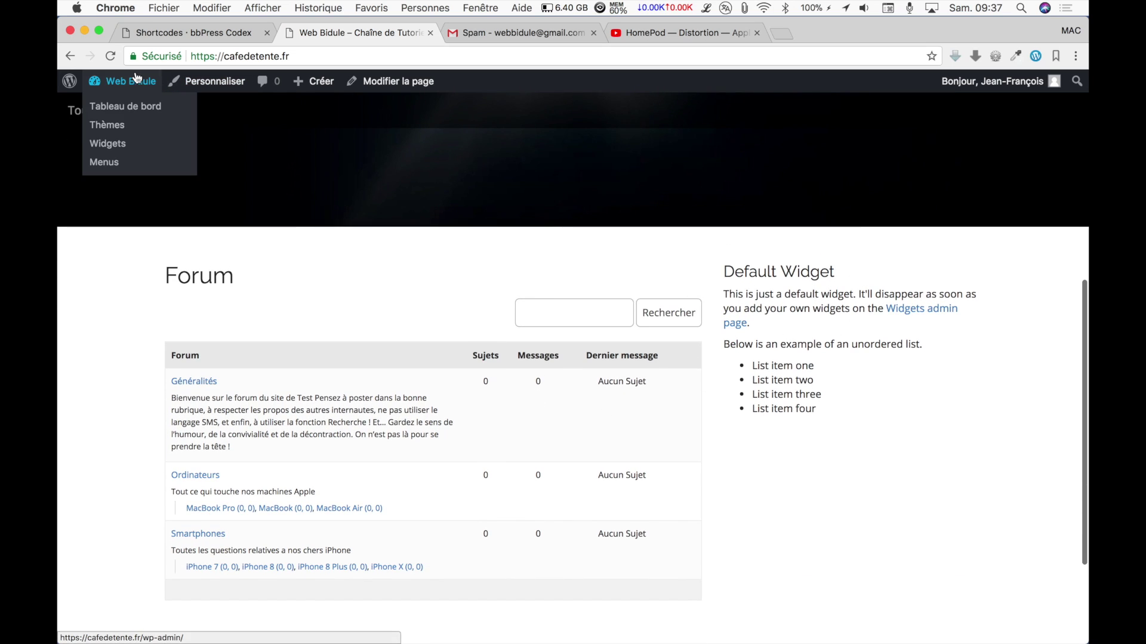
click(112, 145)
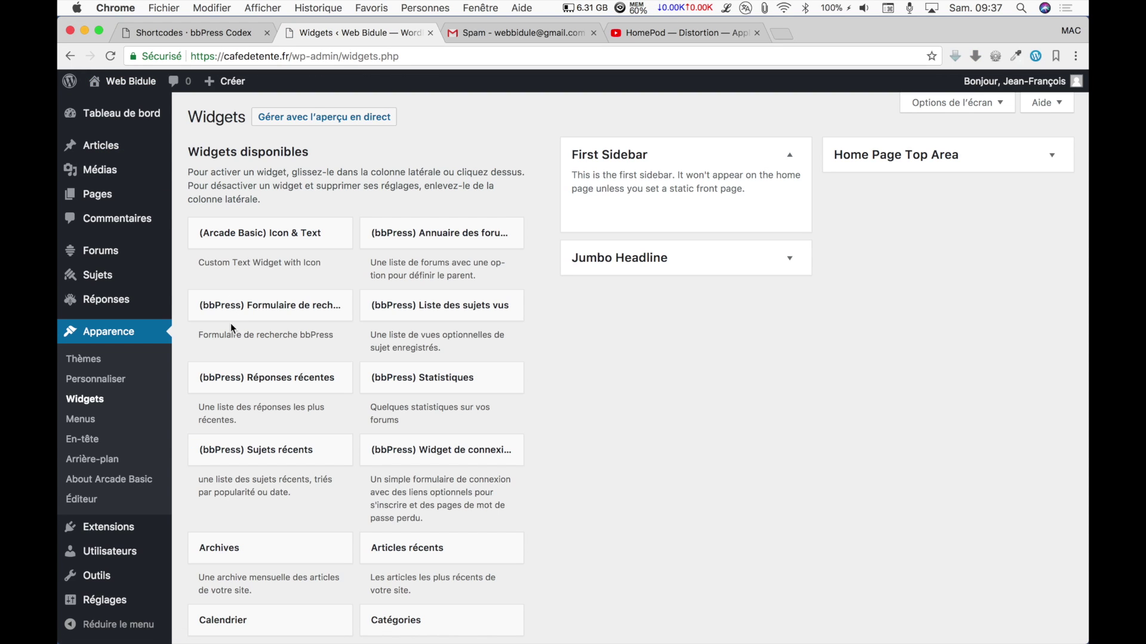
click(412, 450)
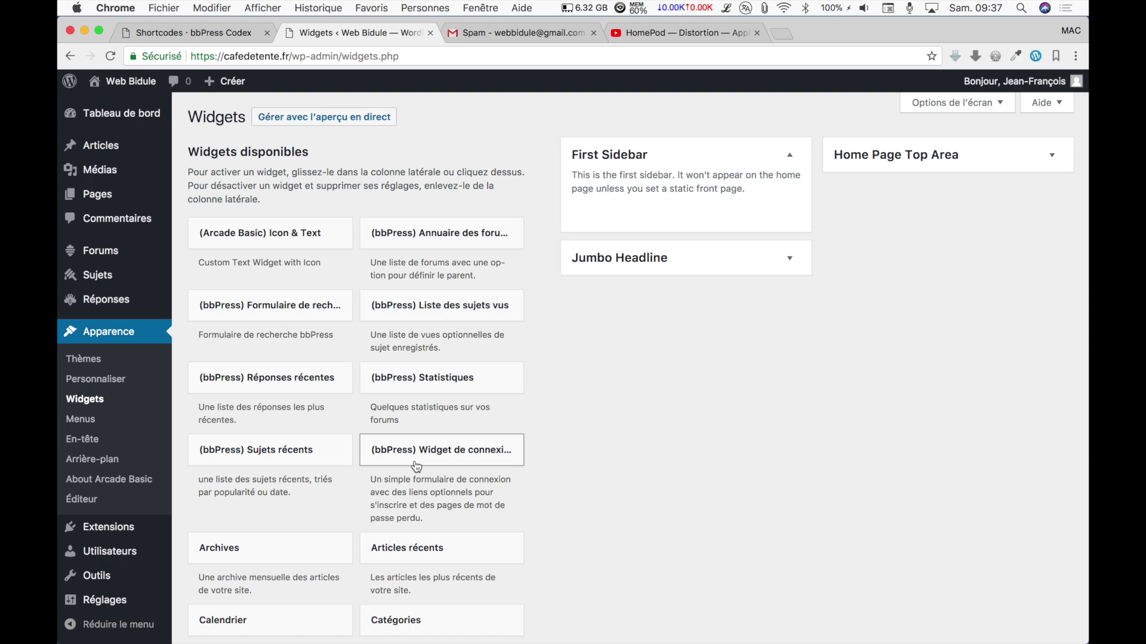
click(460, 635)
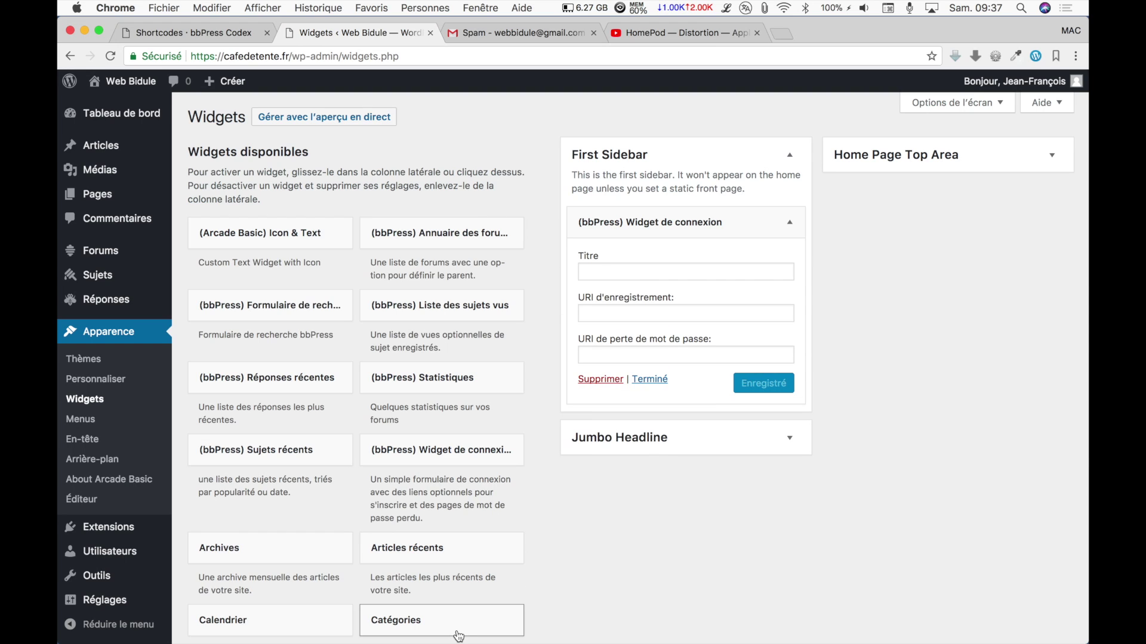
click(616, 272)
text(Connexion / Inscription)
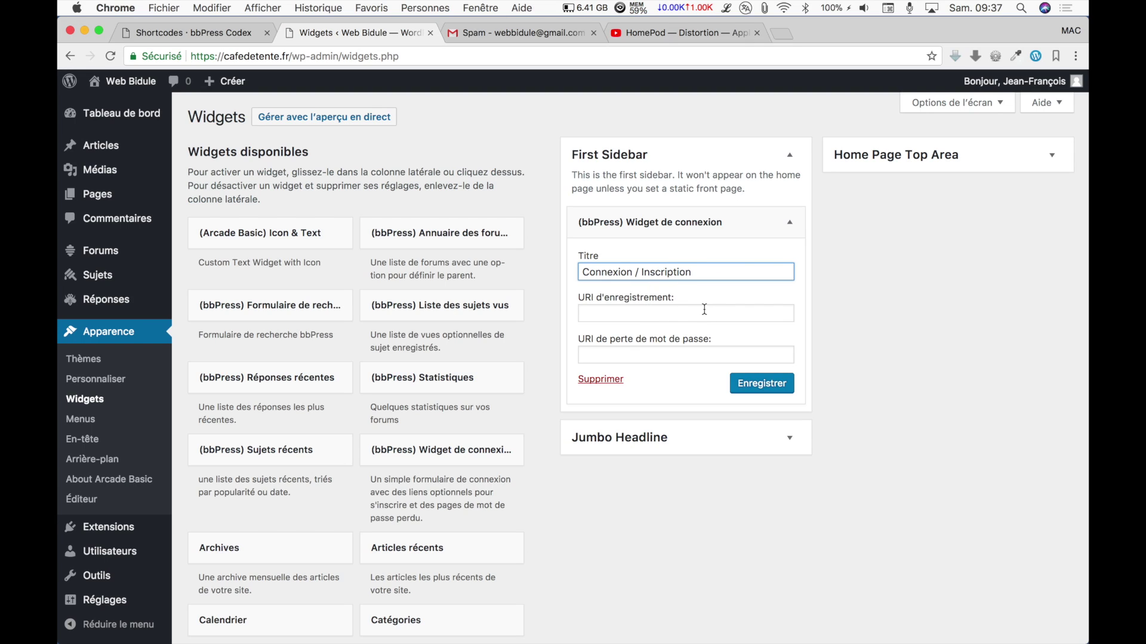
click(762, 385)
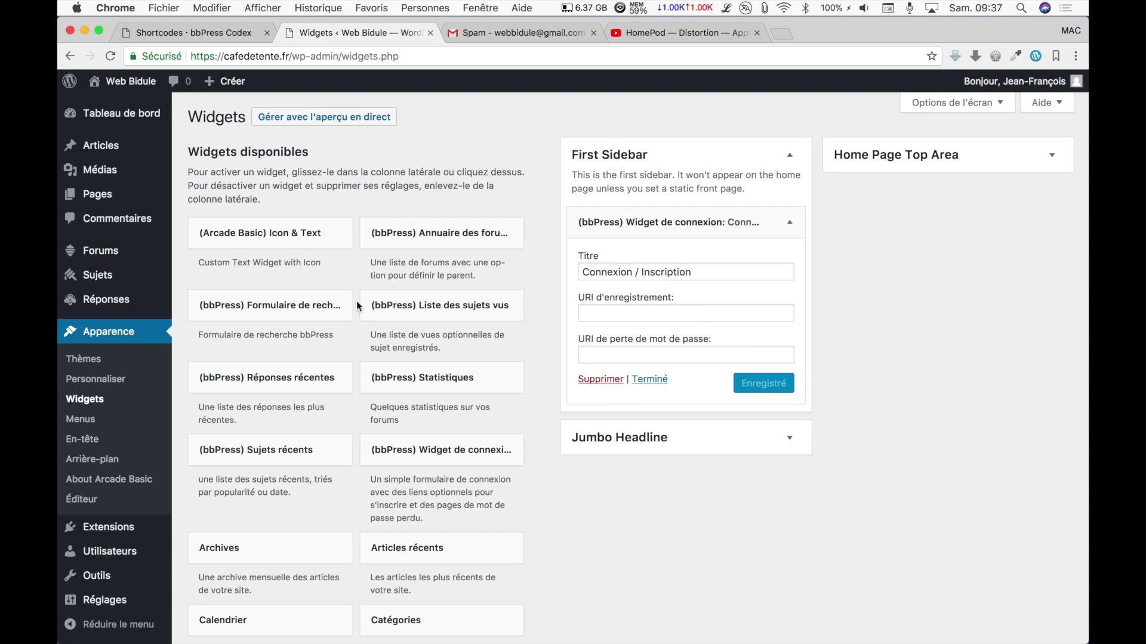
click(459, 242)
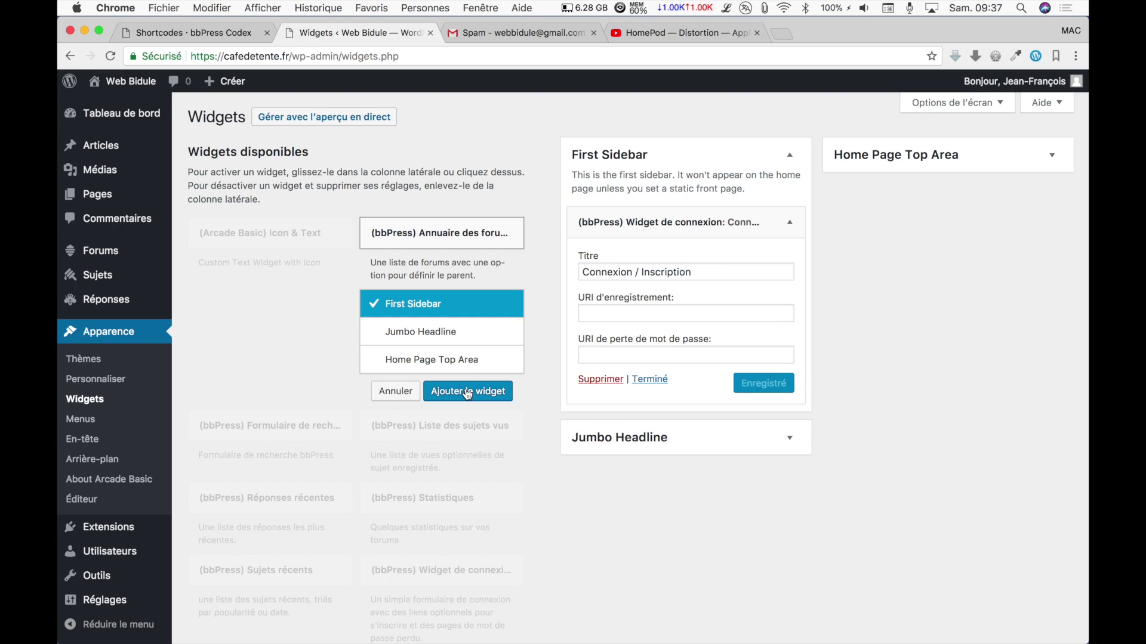
click(468, 392)
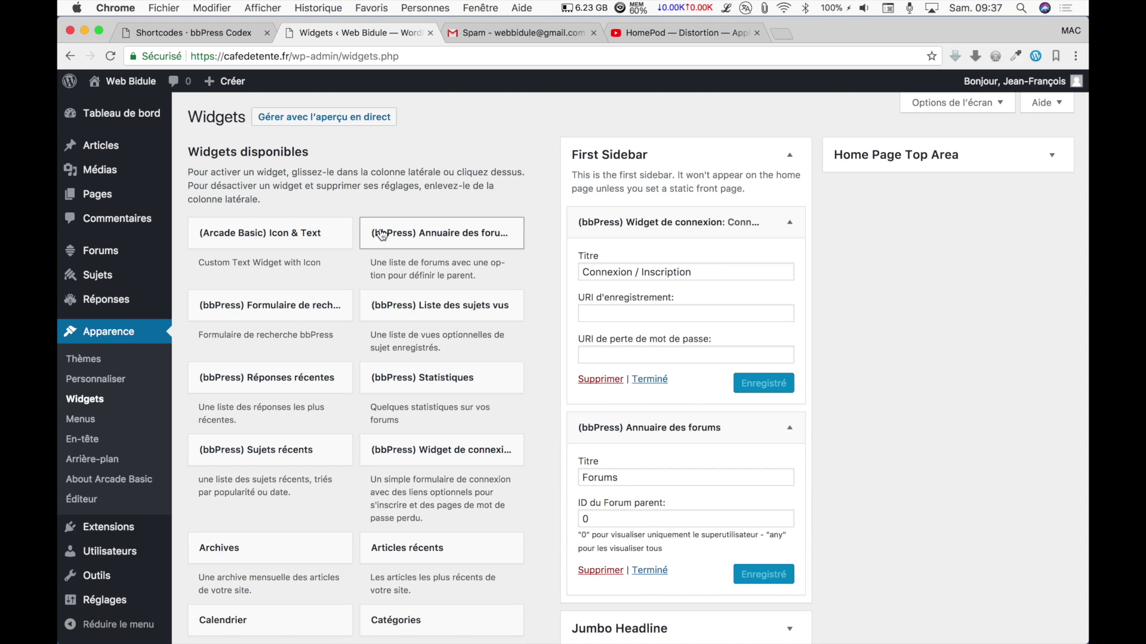
Visit the public site, log out, and reach the full login page.
click(139, 87)
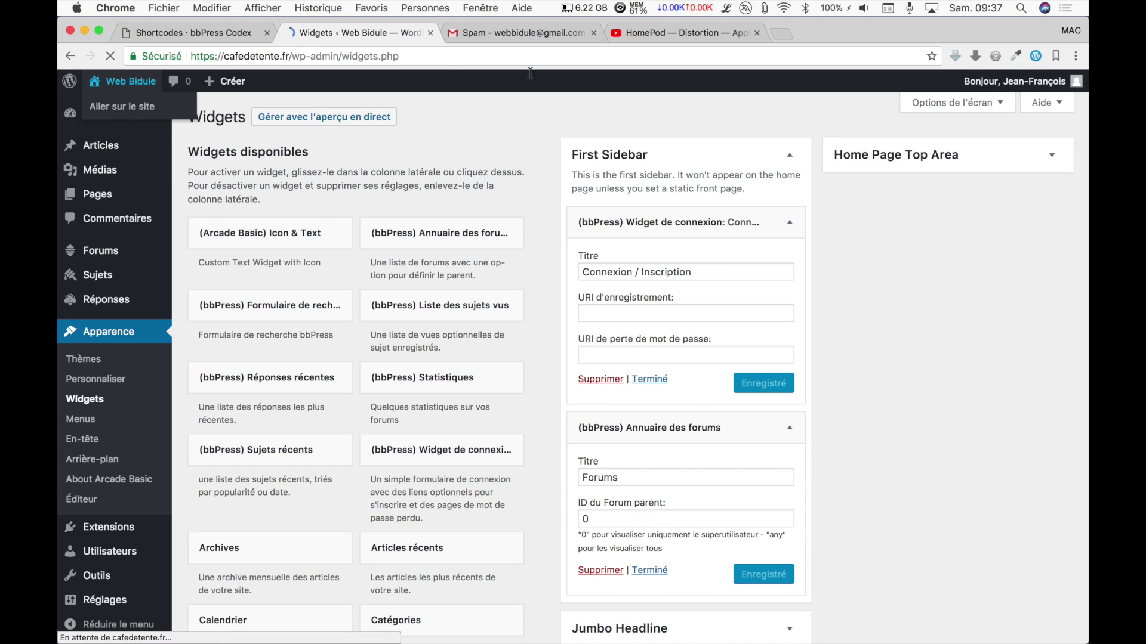
scroll(832, 385, down, 5)
scroll(833, 381, down, 3)
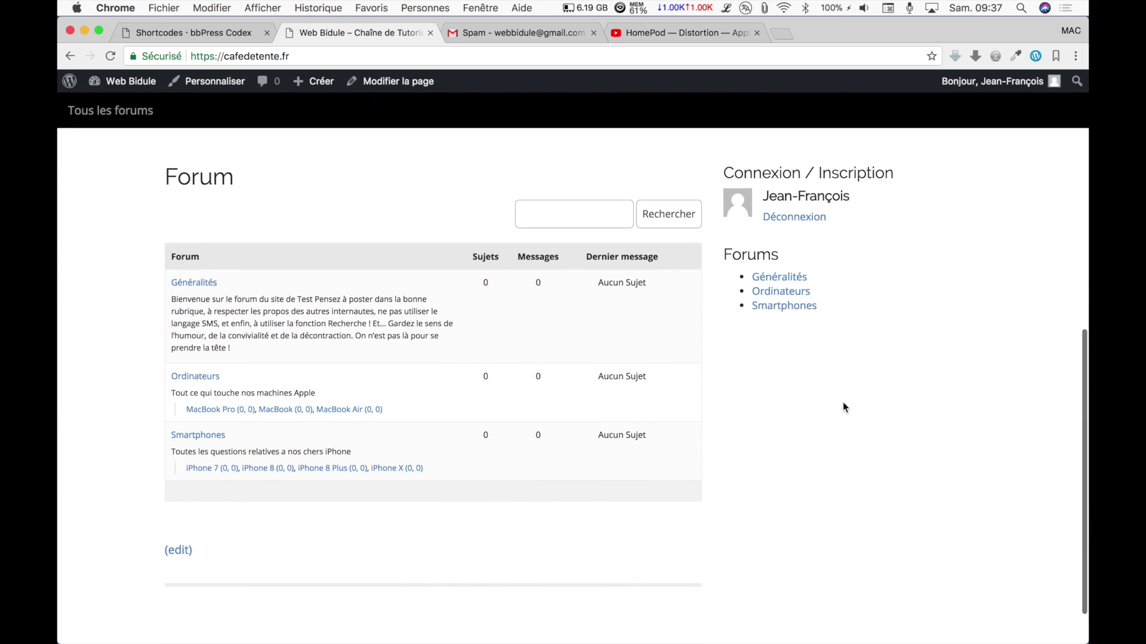
click(798, 220)
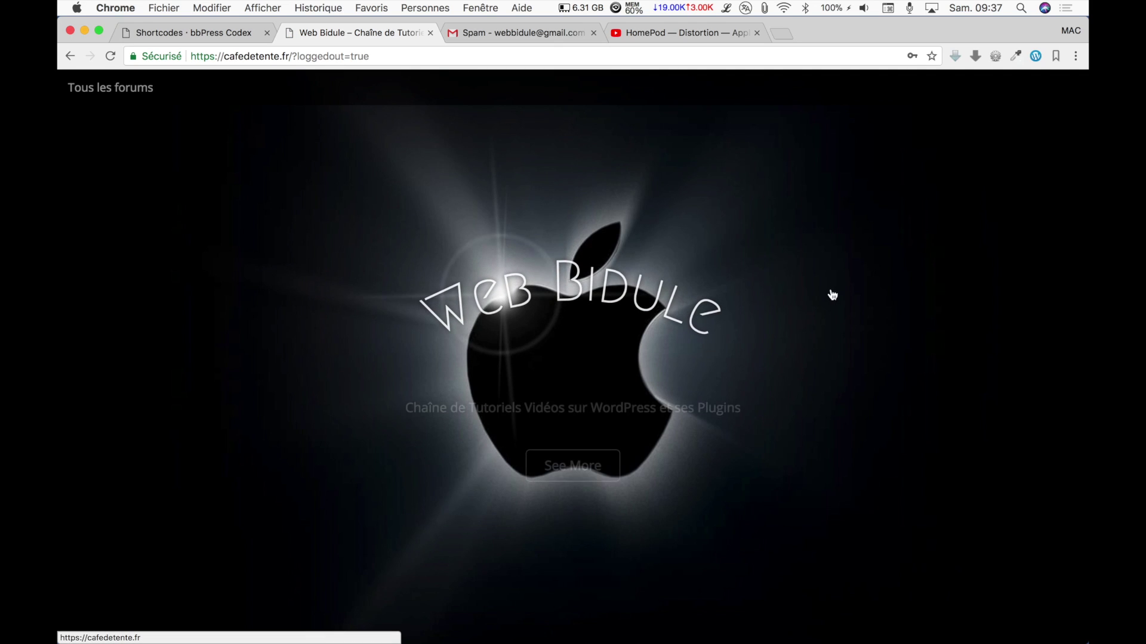
scroll(800, 316, down, 5)
double_click(885, 314)
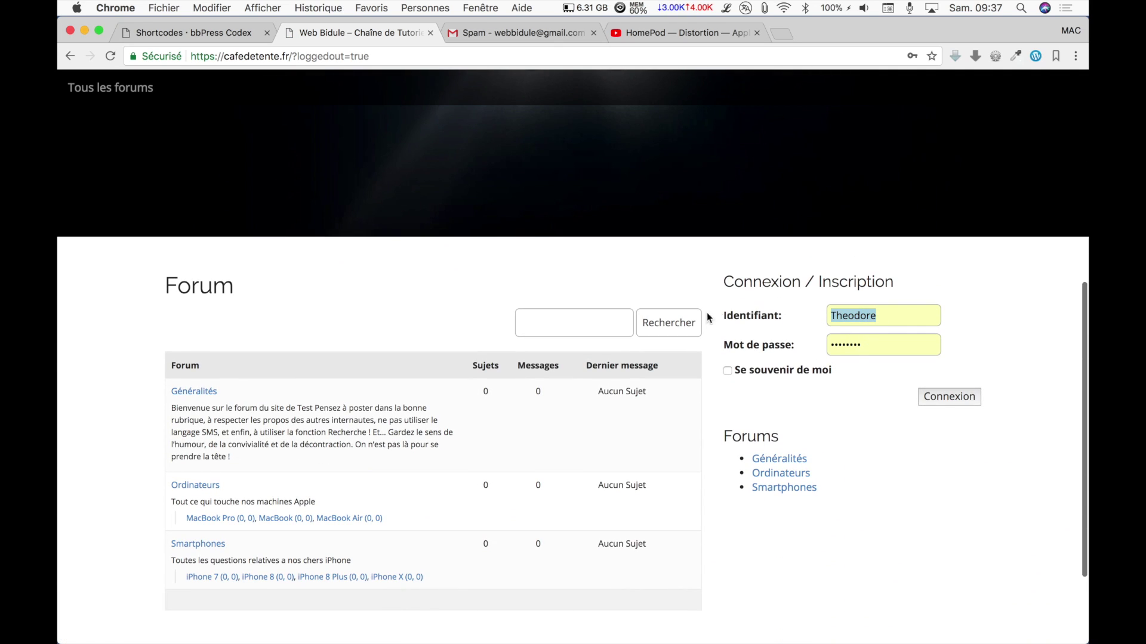
key(BackSpace)
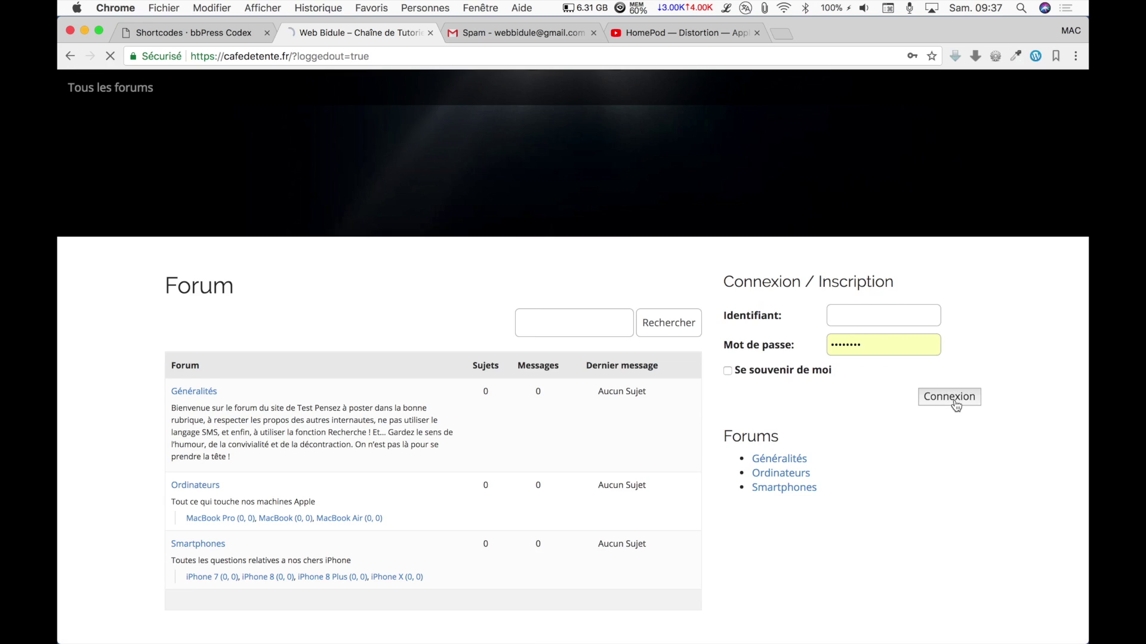
click(948, 396)
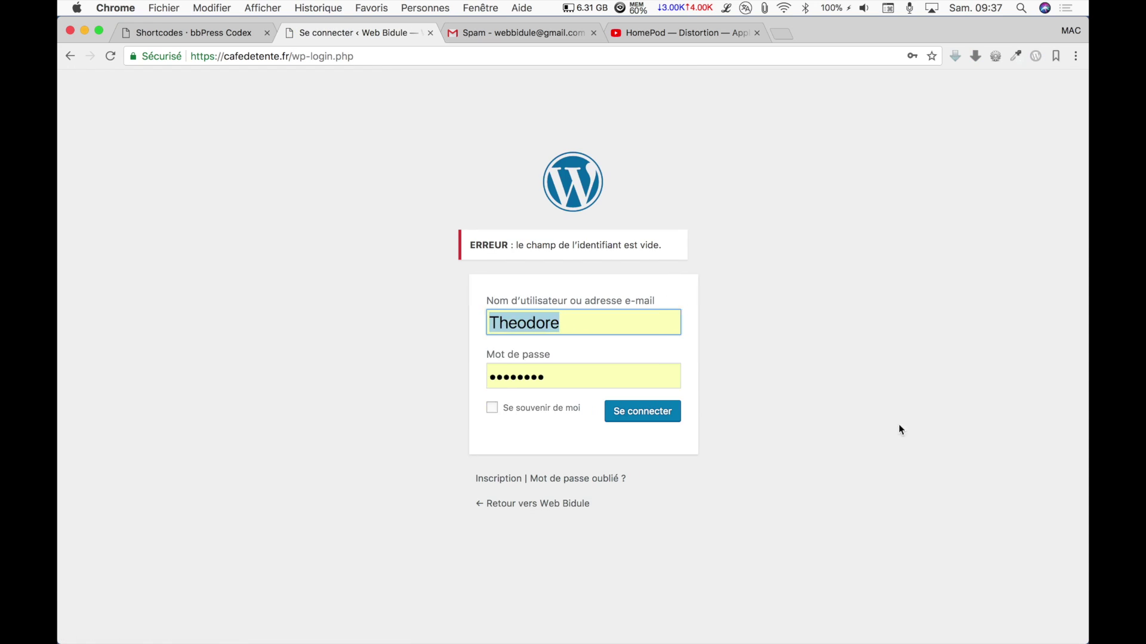
Open the registration form, select its web address, then log back in as administrator.
click(512, 483)
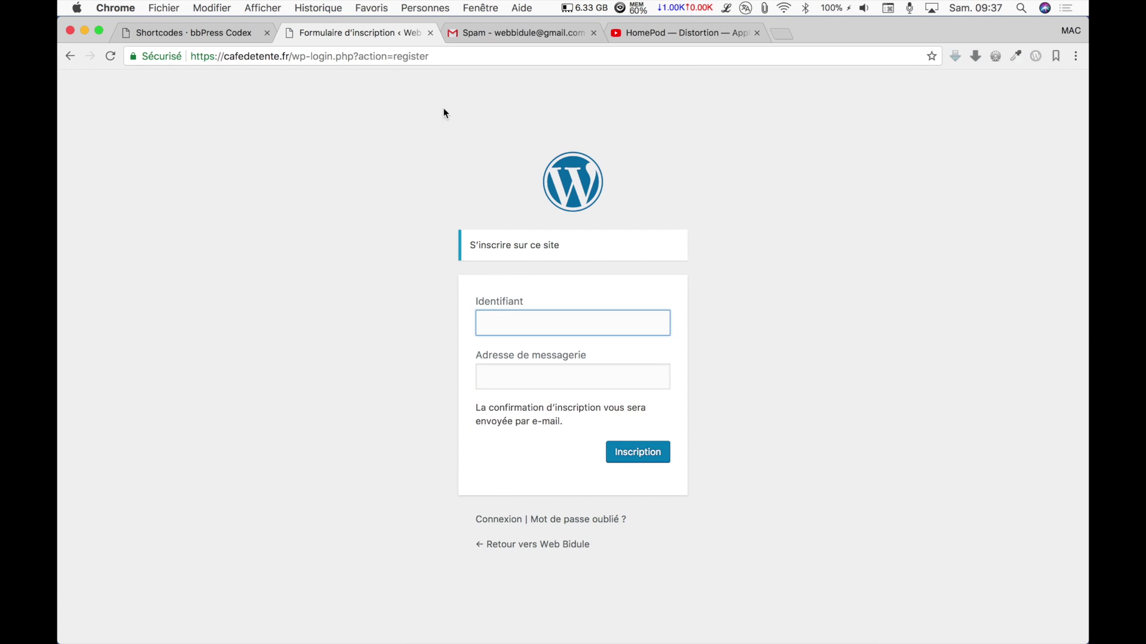
drag(433, 54, 188, 55)
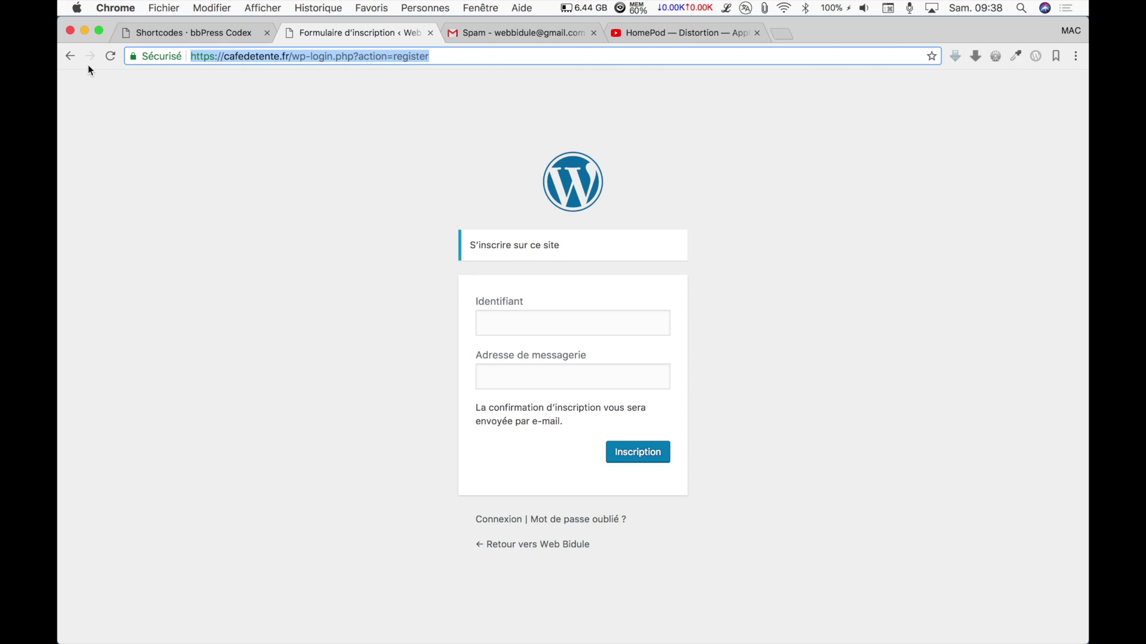
click(482, 520)
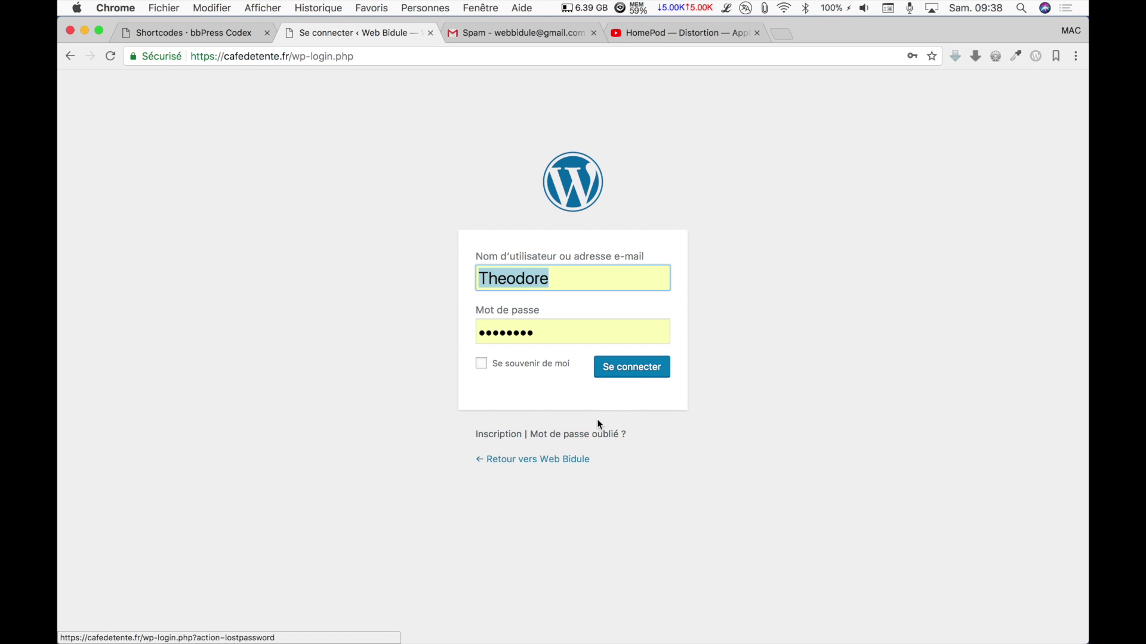
click(637, 375)
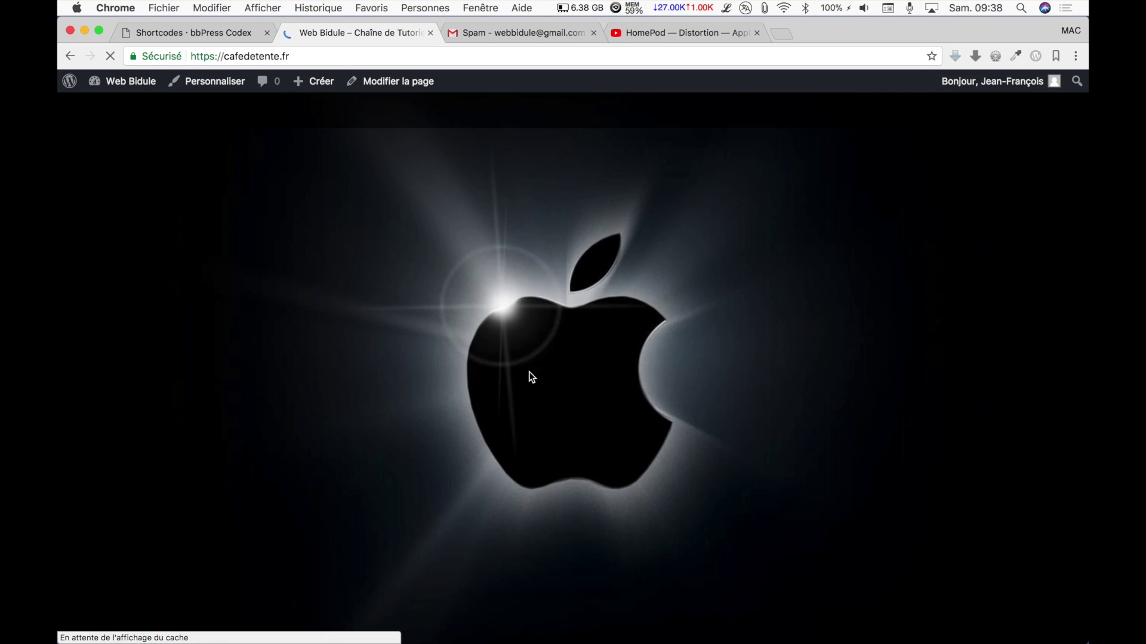
Paste the registration page address into the bbPress login widget's registration URI, save, and view the public site.
mouse_move(114, 82)
click(121, 146)
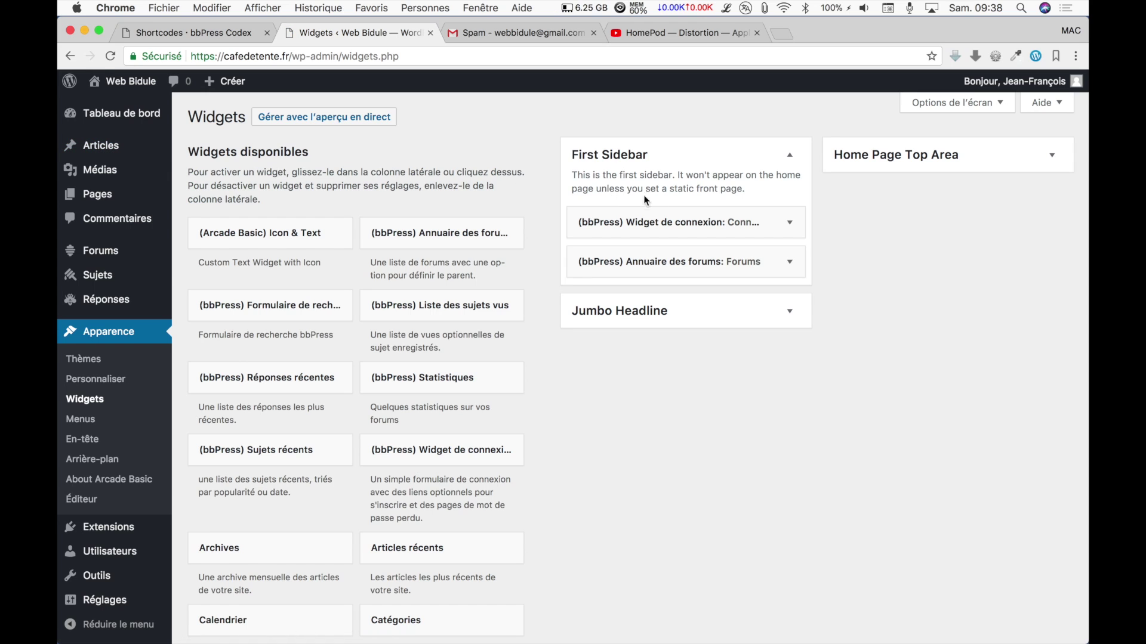
click(699, 221)
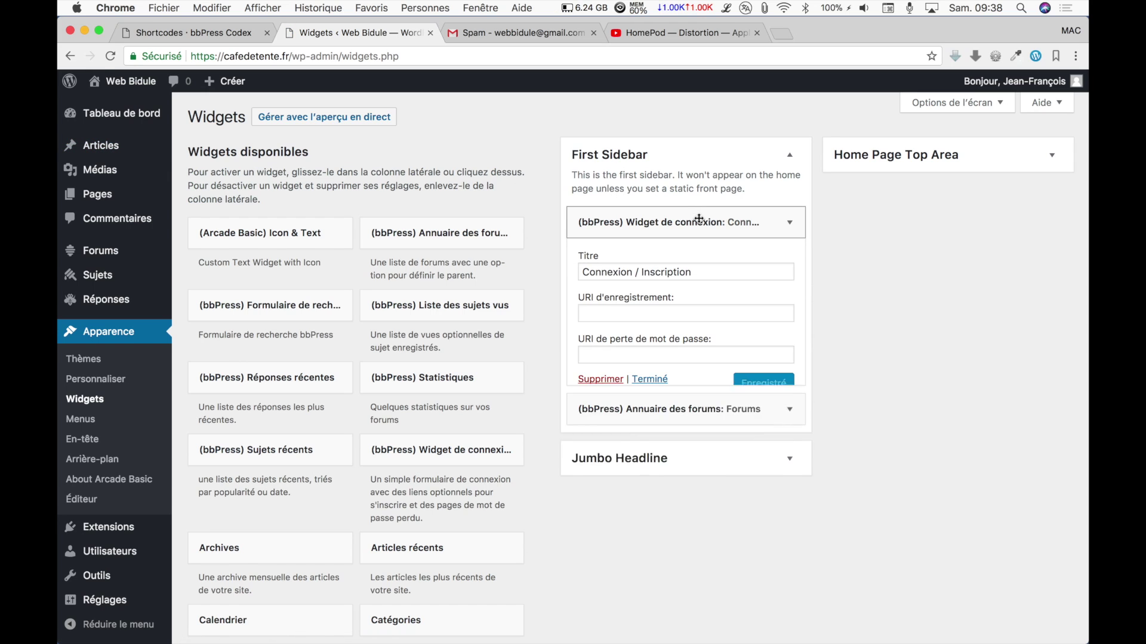
click(643, 312)
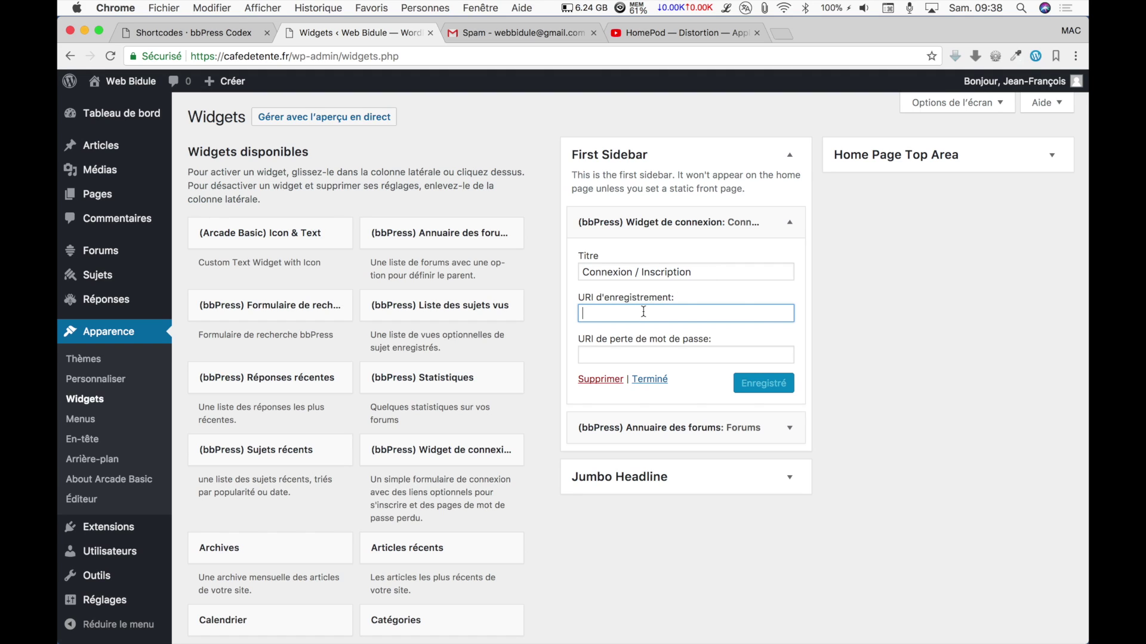
key(super+v)
click(767, 384)
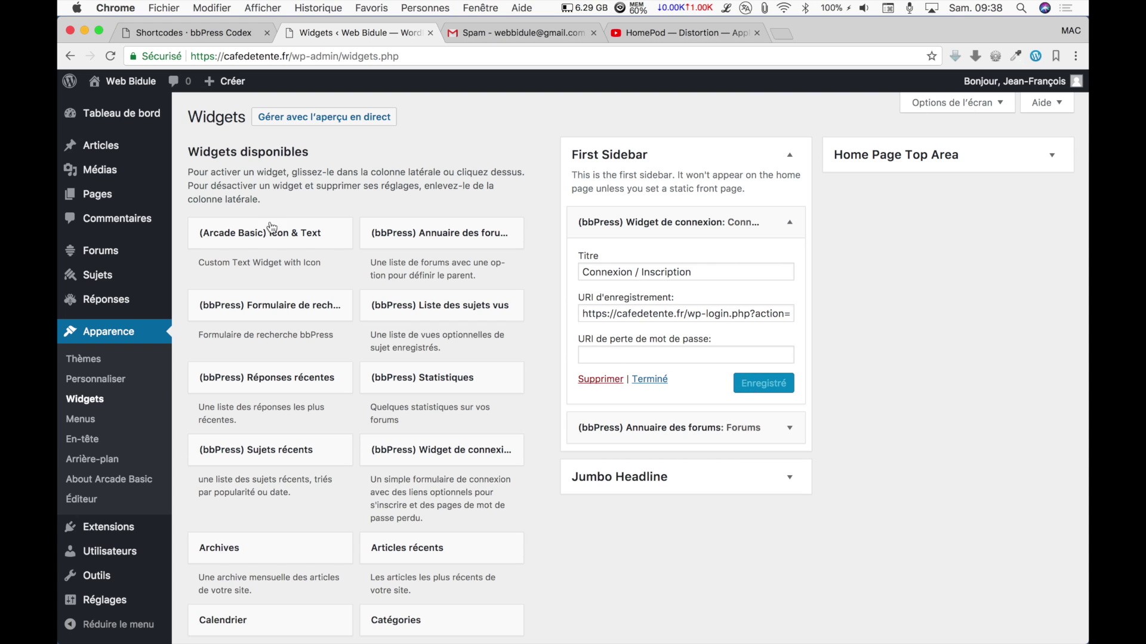
click(116, 83)
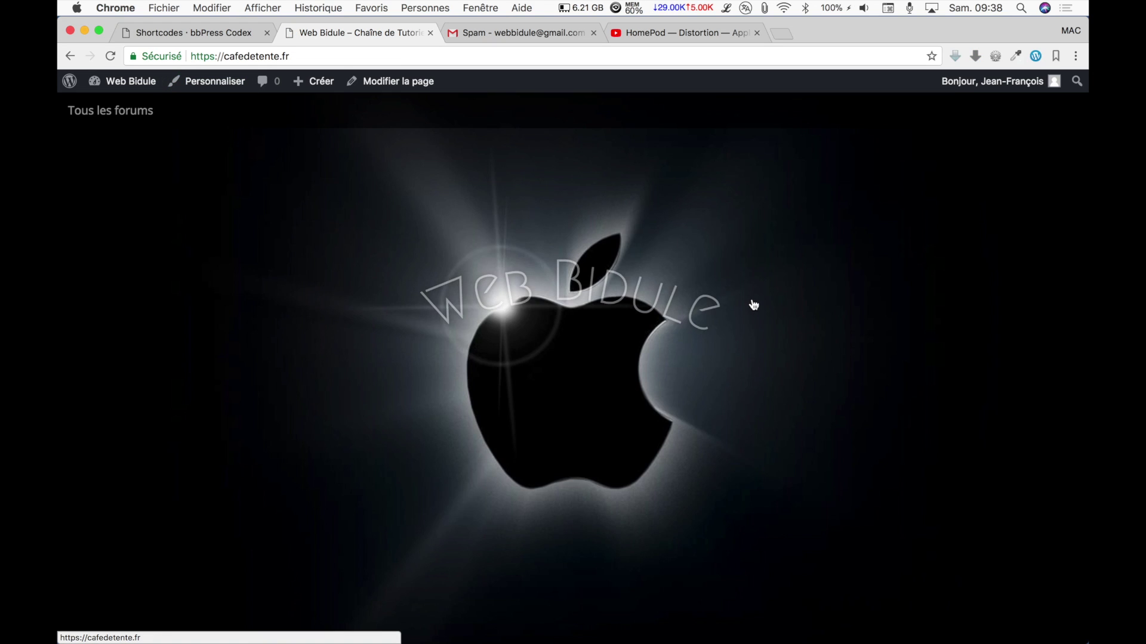
Log out of Web Bidule and bring up the Inscription registration form from the sidebar.
scroll(934, 380, down, 10)
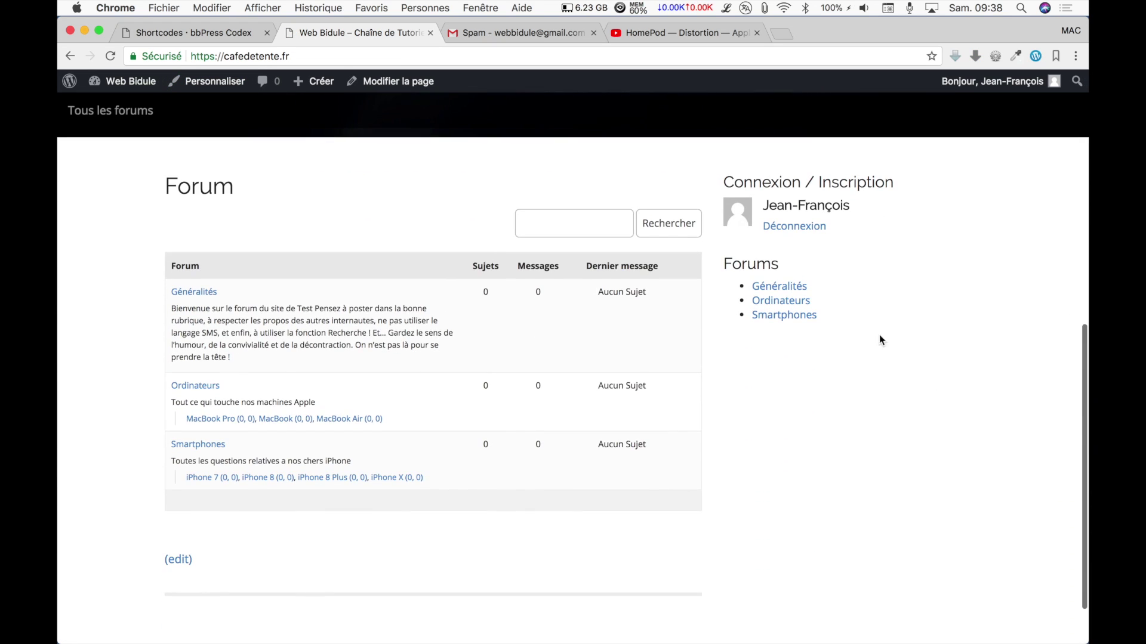
click(794, 226)
scroll(808, 231, down, 8)
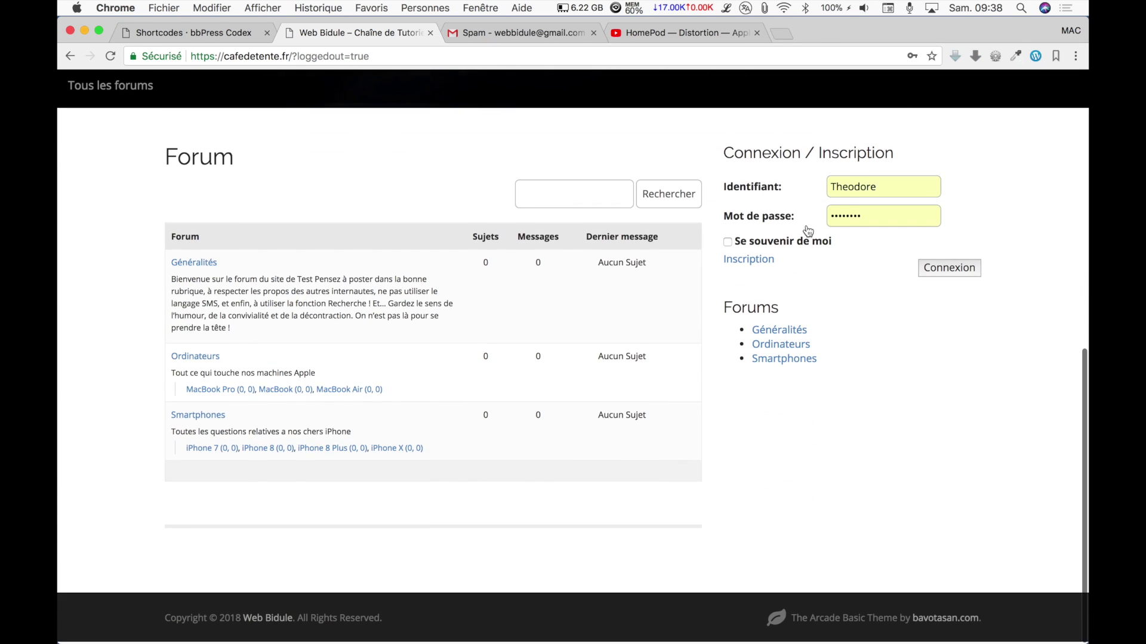
click(755, 266)
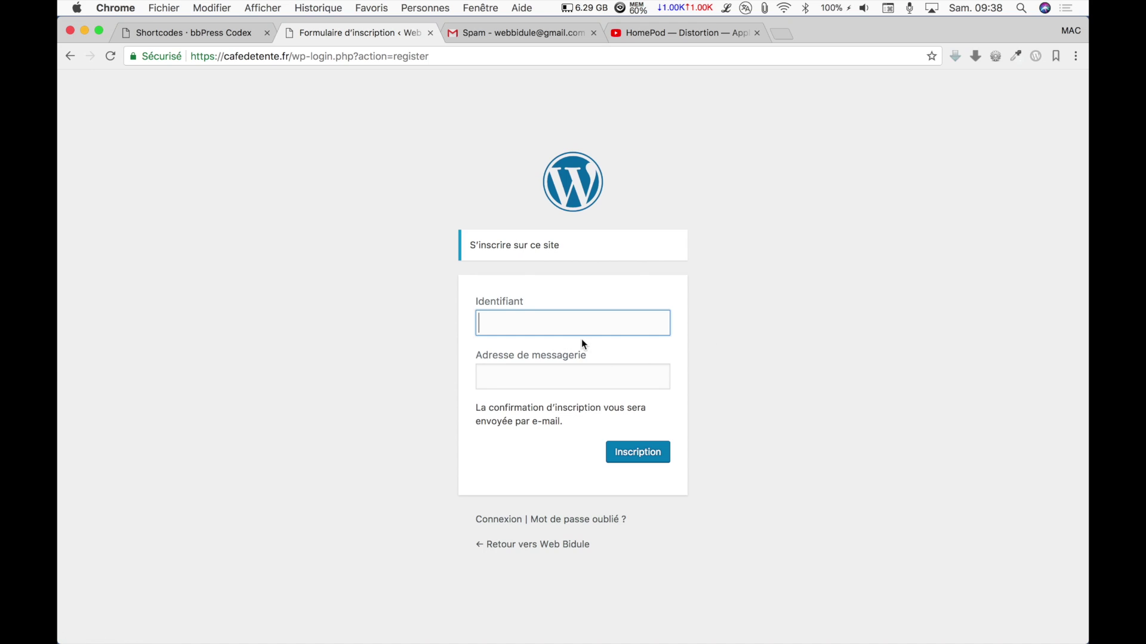
Register with a capitalised username and the user's e-mail address, reaching 'Inscription terminée'.
text(Olivier)
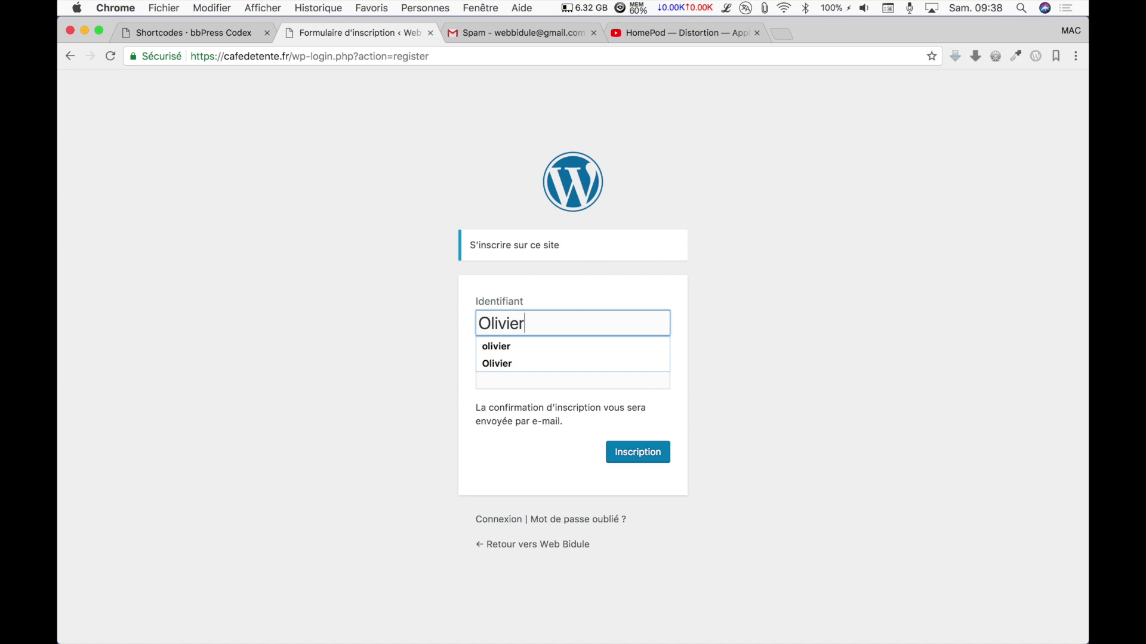
click(585, 348)
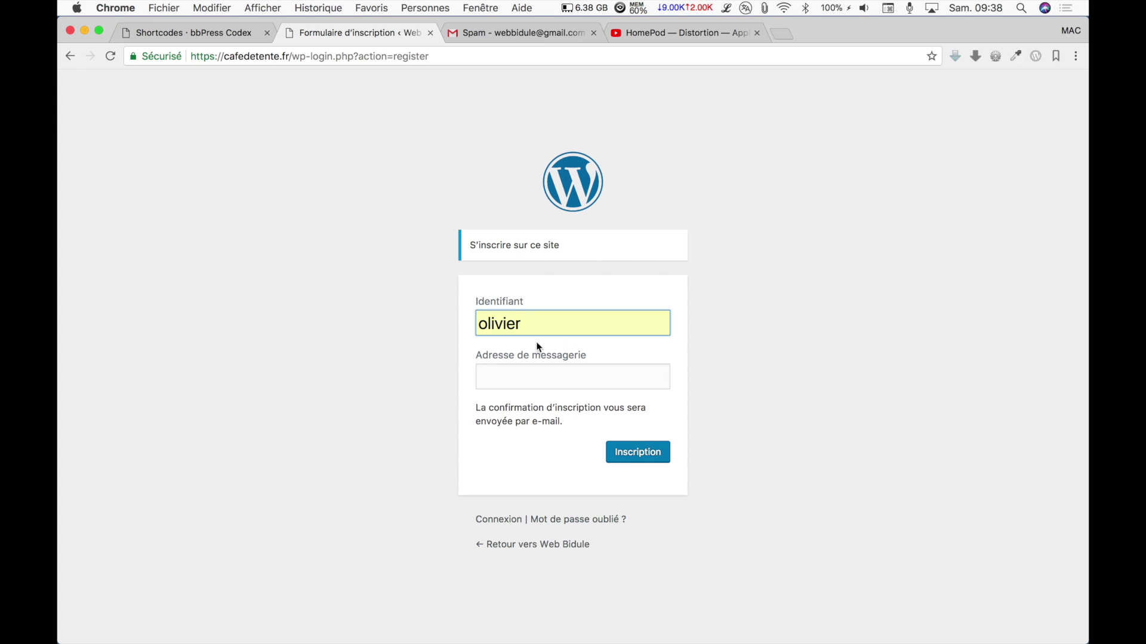
click(492, 331)
key(BackSpace)
text(O)
click(560, 381)
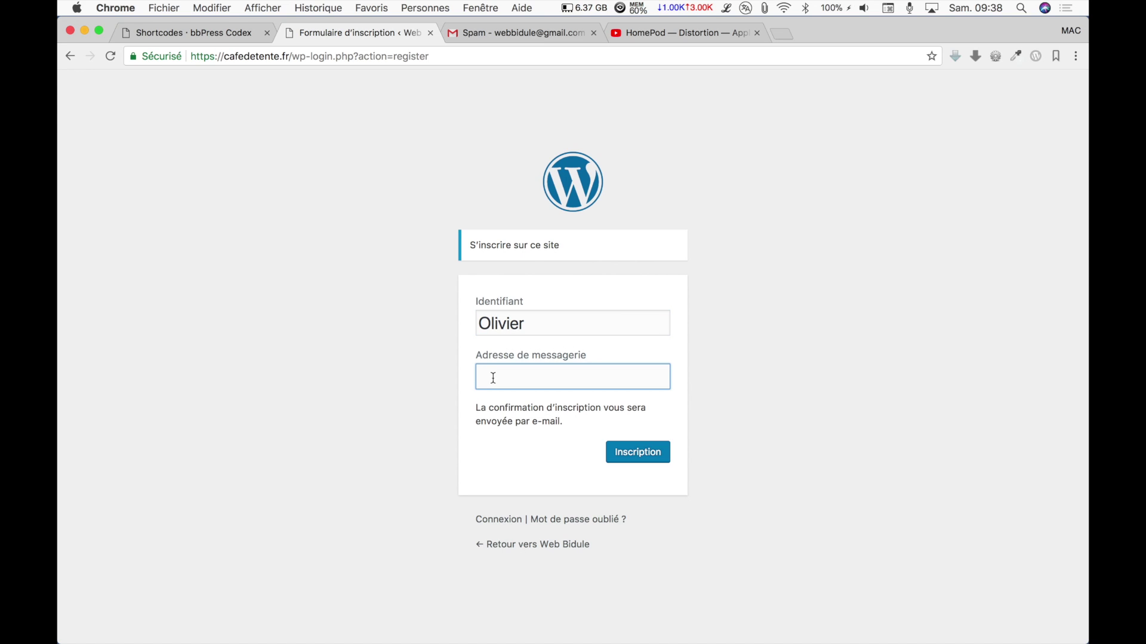
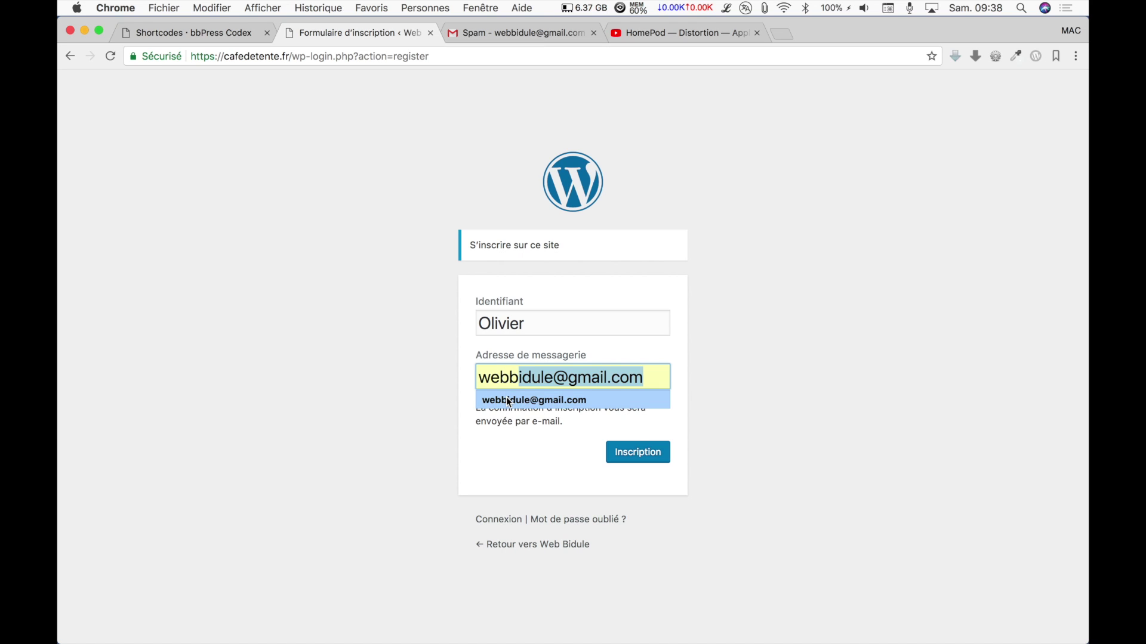
click(506, 398)
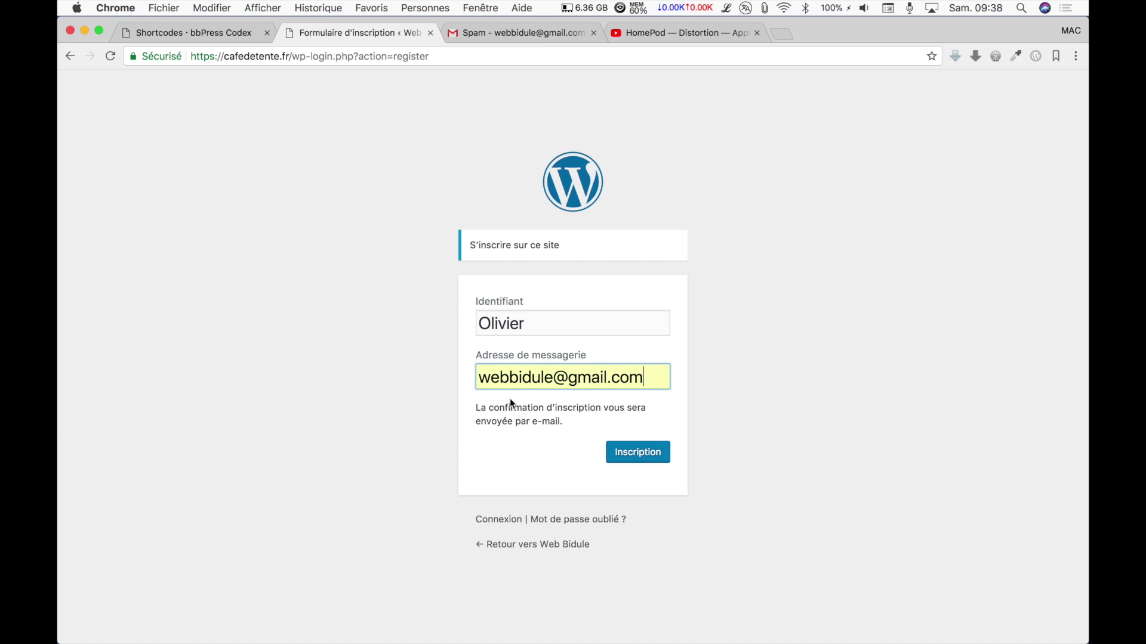
click(633, 455)
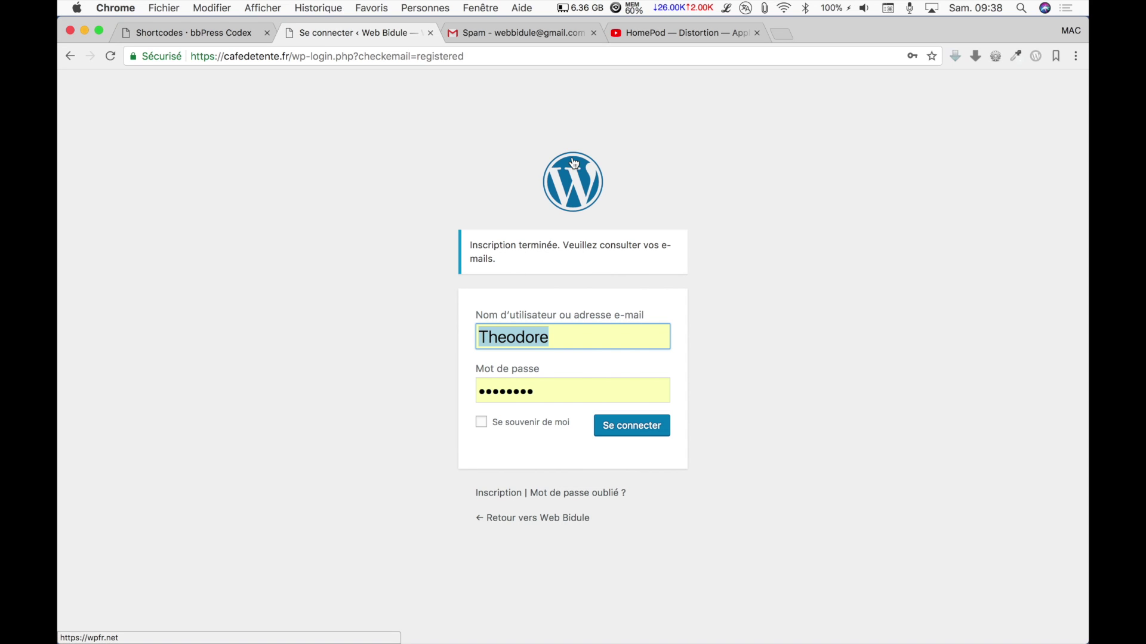
Open the '[Web Bidule] Votre identifiant et votre mot de passe' e-mail in Gmail's Spam folder.
click(566, 34)
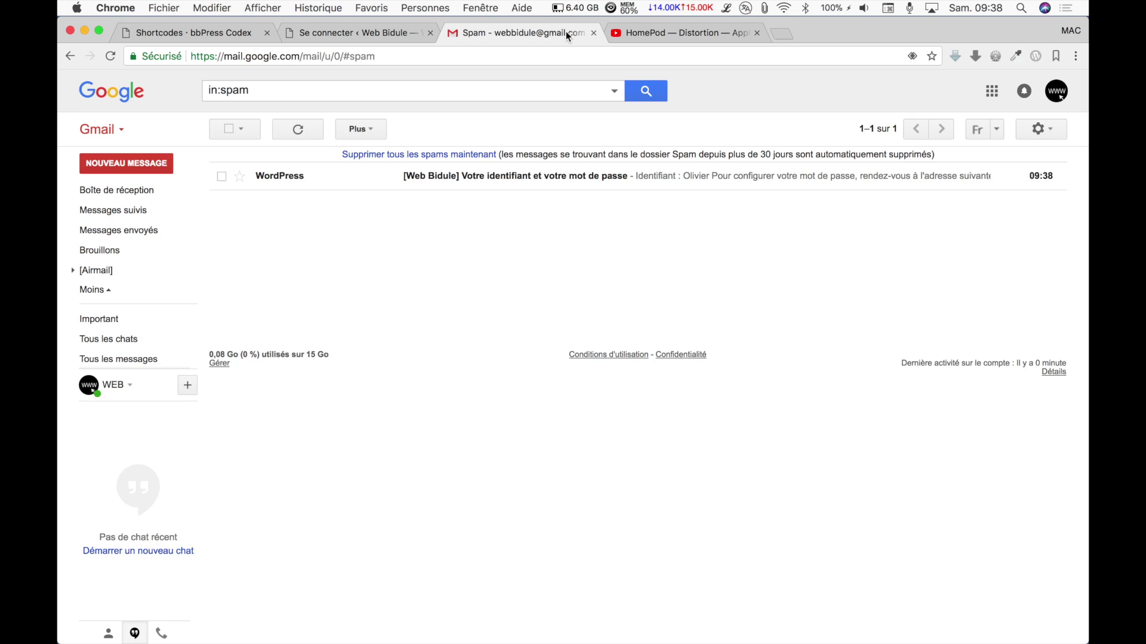
click(473, 181)
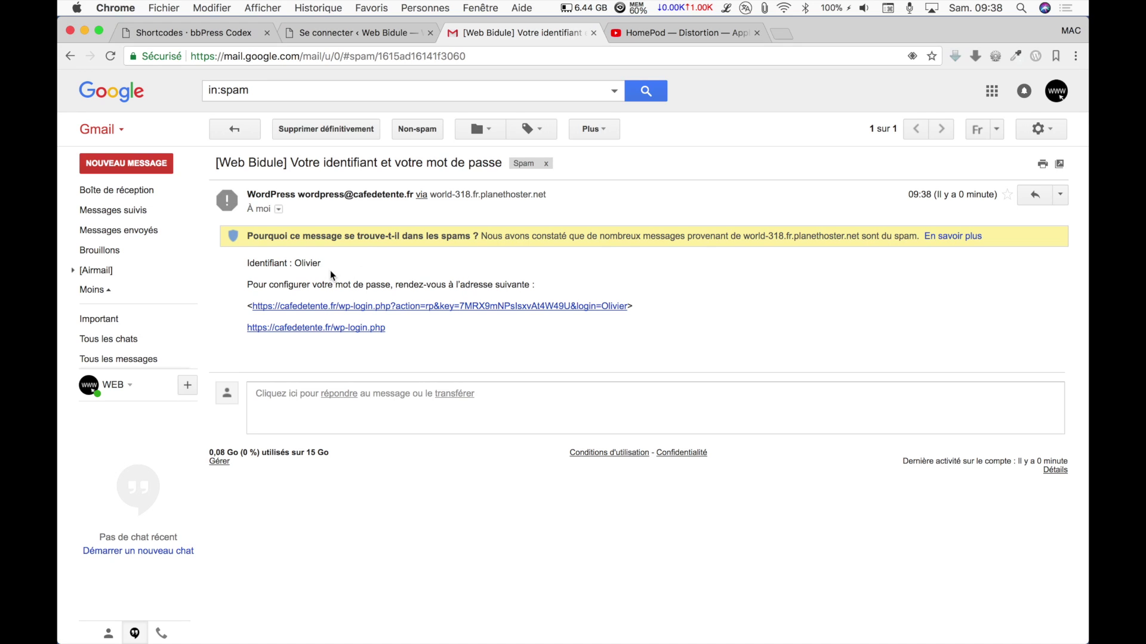
Overwrite the generated password with a weak custom password, confirm weak-password use, and reset it.
click(379, 307)
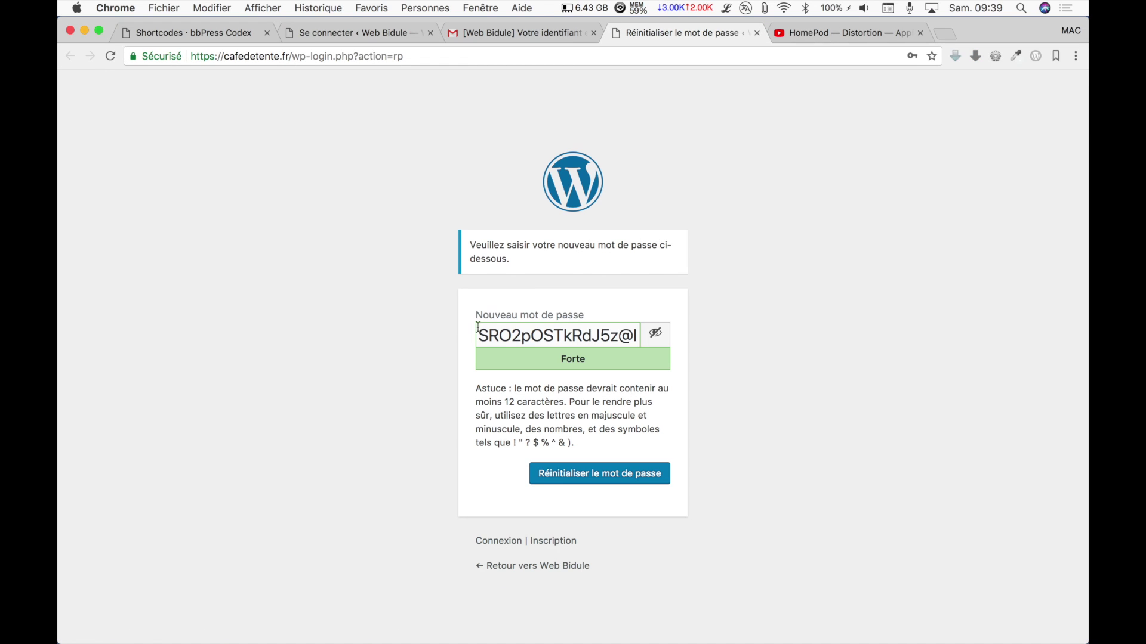
double_click(520, 332)
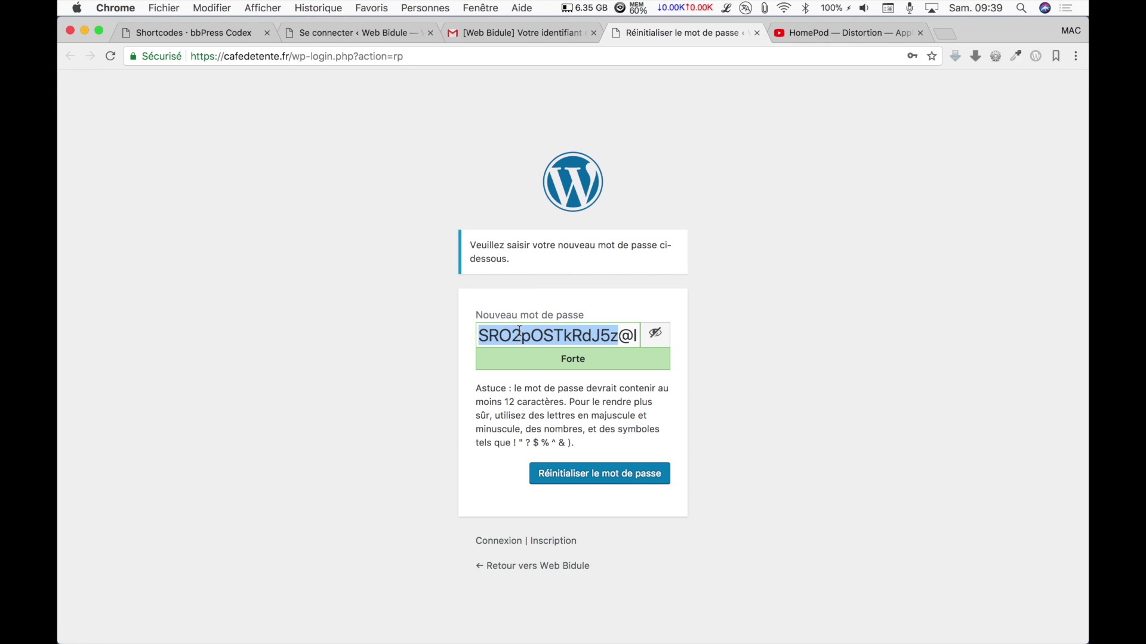
key(super+a)
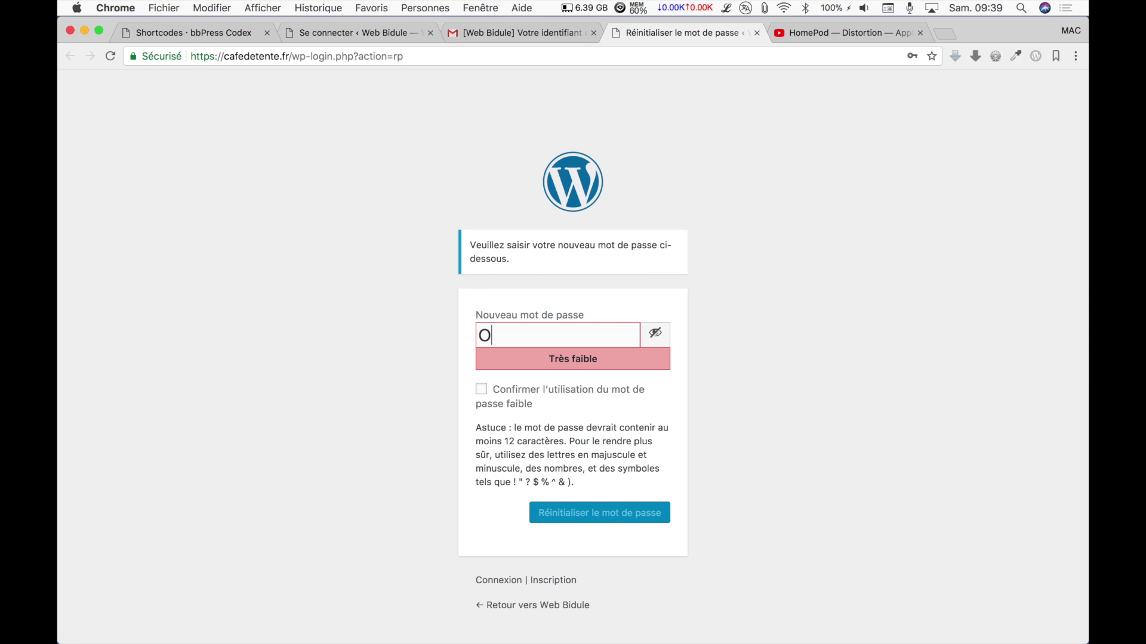
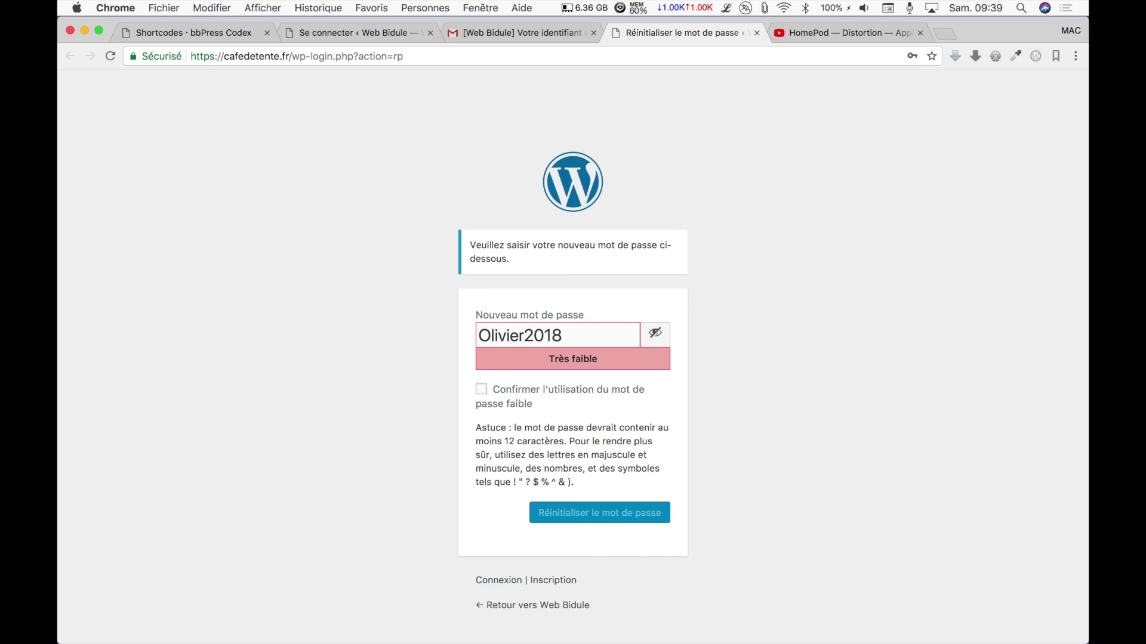
click(481, 389)
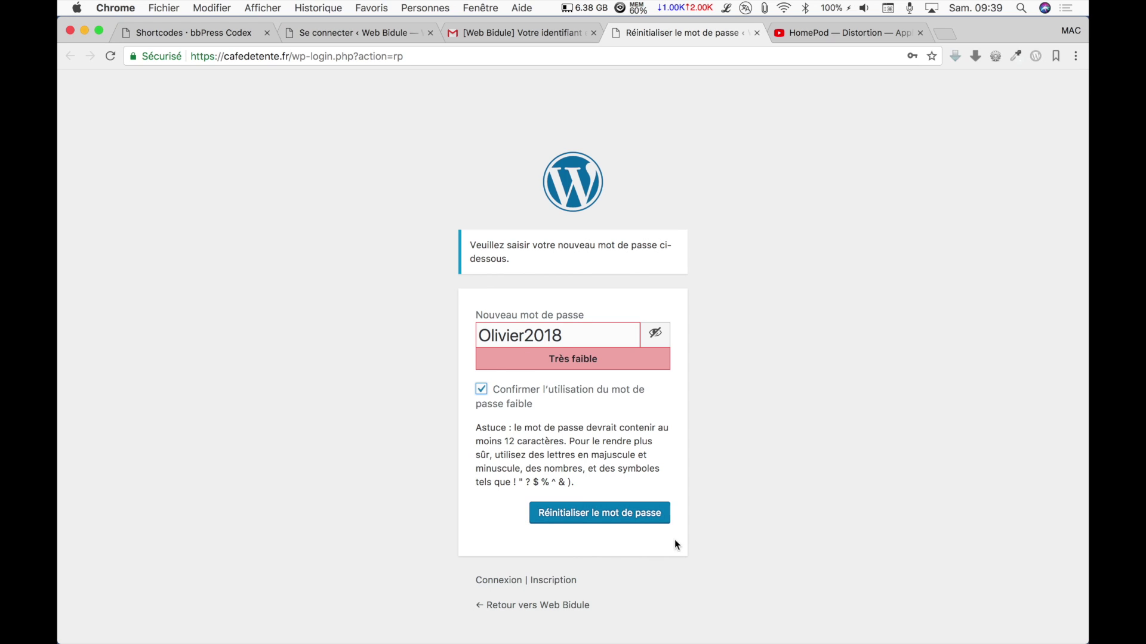
click(626, 515)
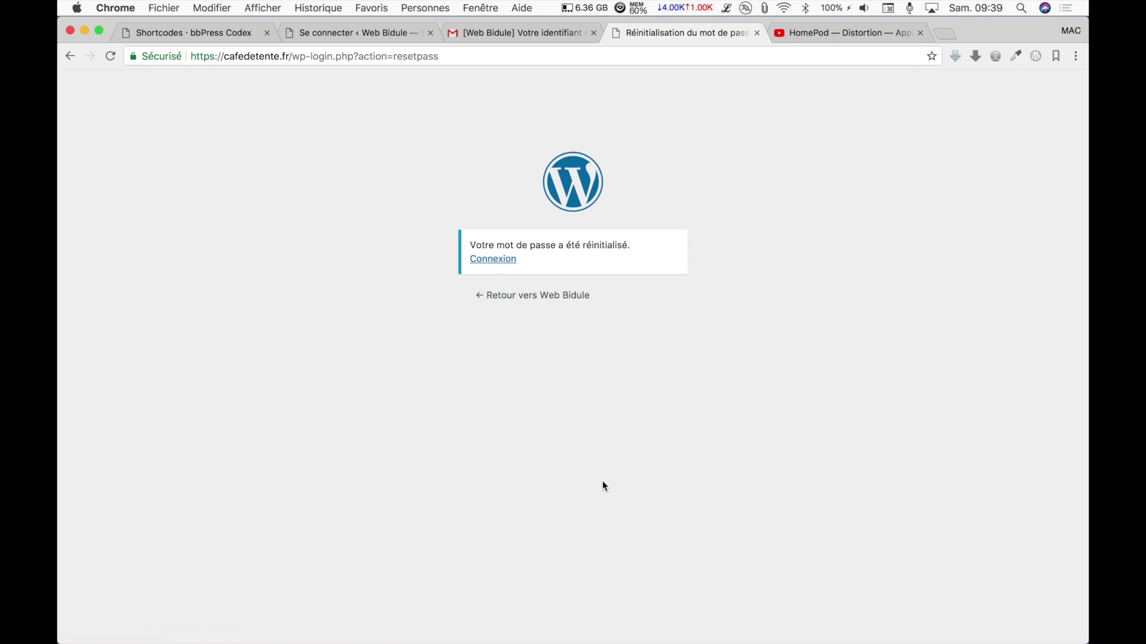
Sign in with the new username and password, retyping the password after the first attempt fails.
click(493, 259)
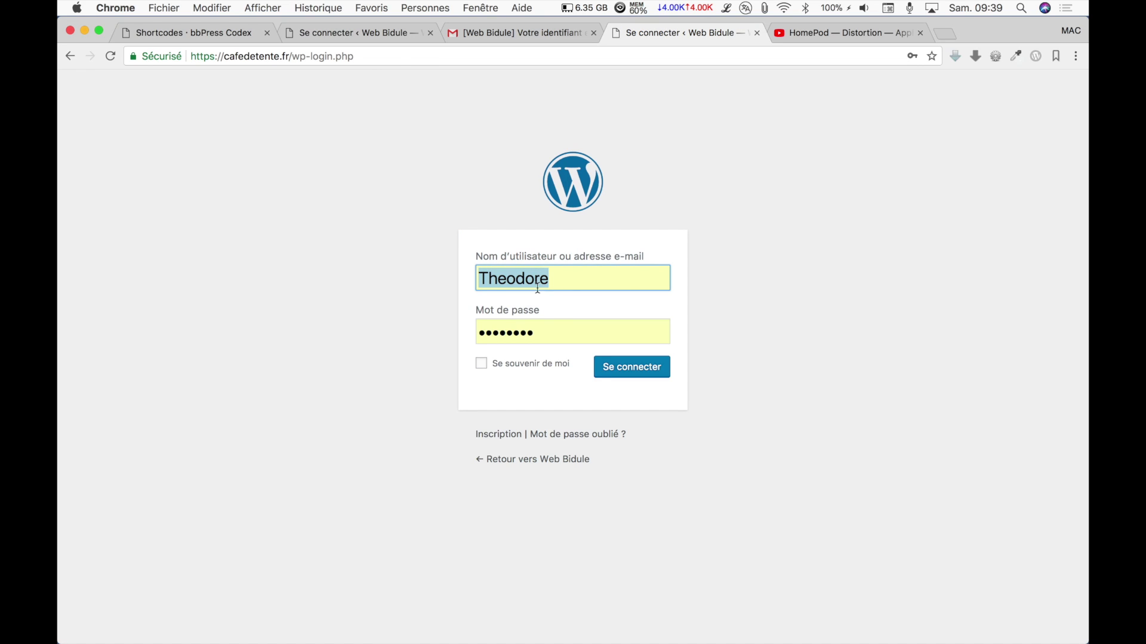
text(Olivier)
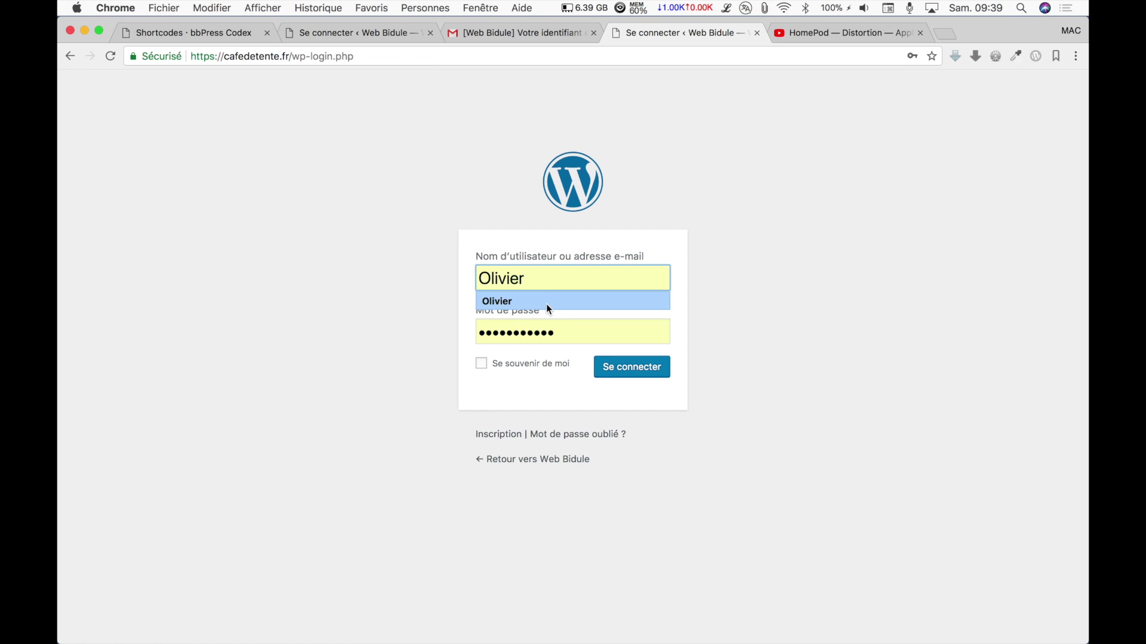
click(542, 302)
double_click(531, 333)
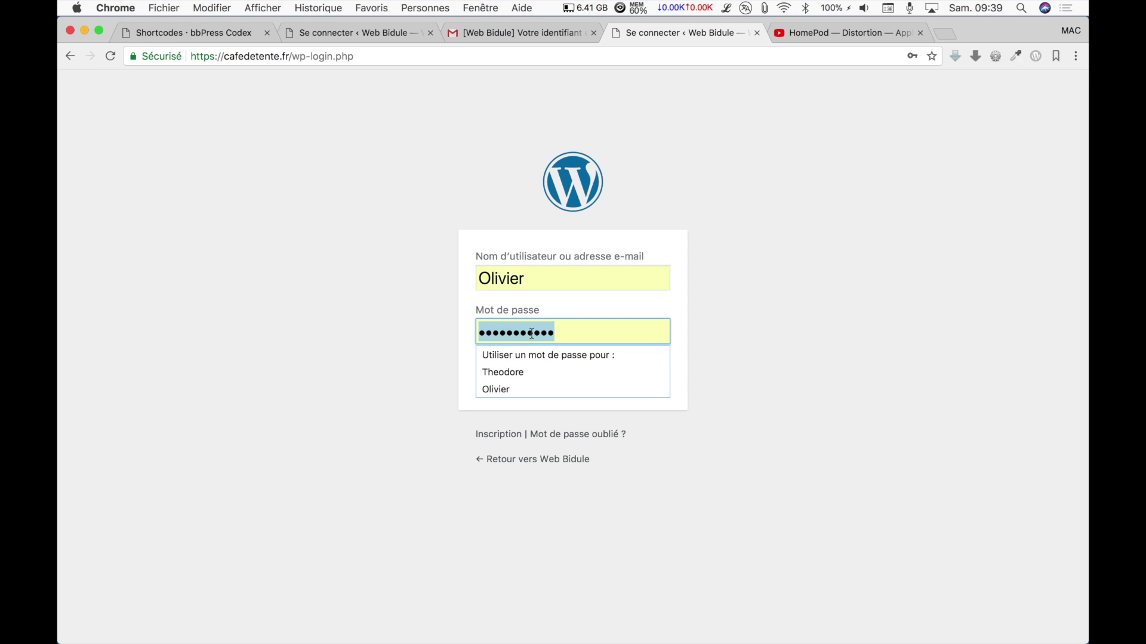
text(••••••••••)
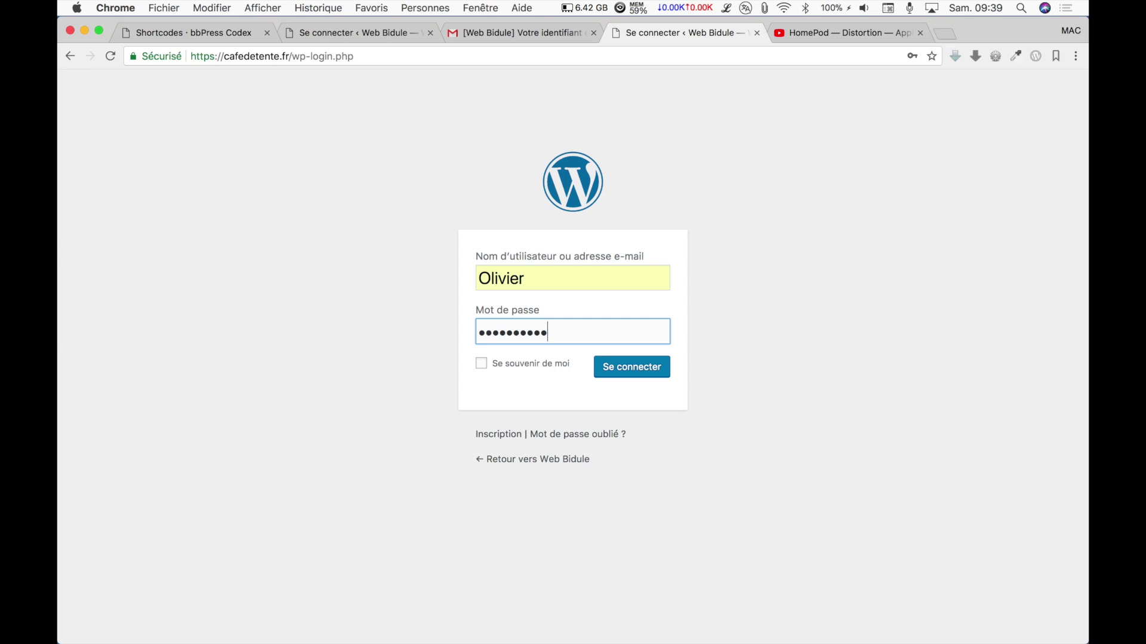
click(657, 371)
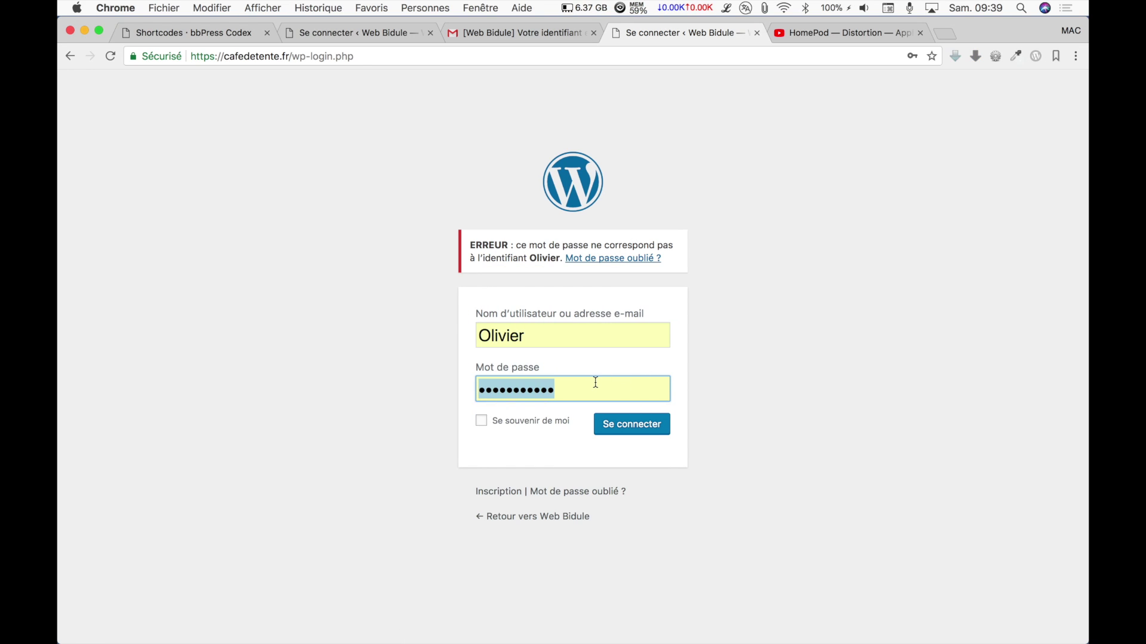
text(••••)
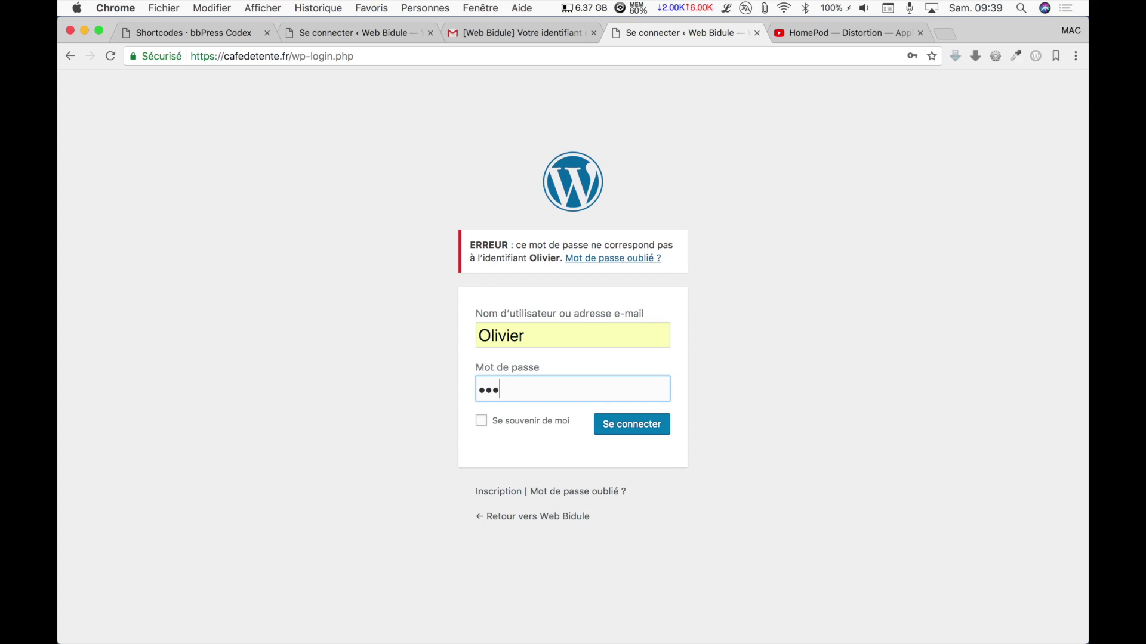
text(•••)
key(BackSpace)
click(646, 427)
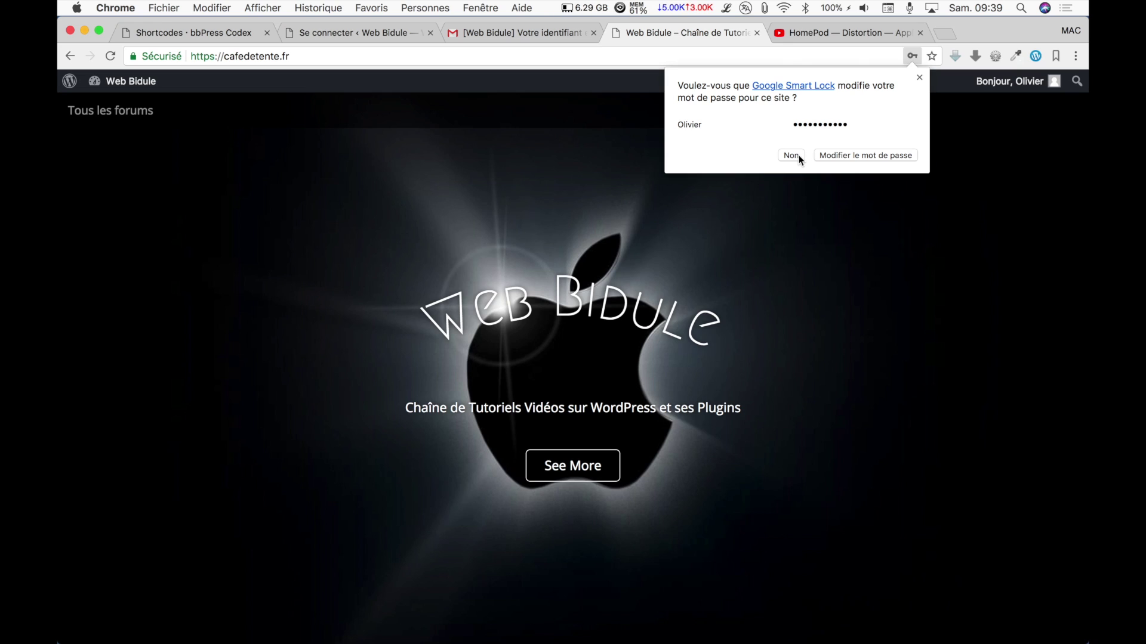
Decline saving the password and navigate through the Ordinateurs forum to the MacBook Pro subforum.
click(862, 156)
scroll(789, 202, down, 8)
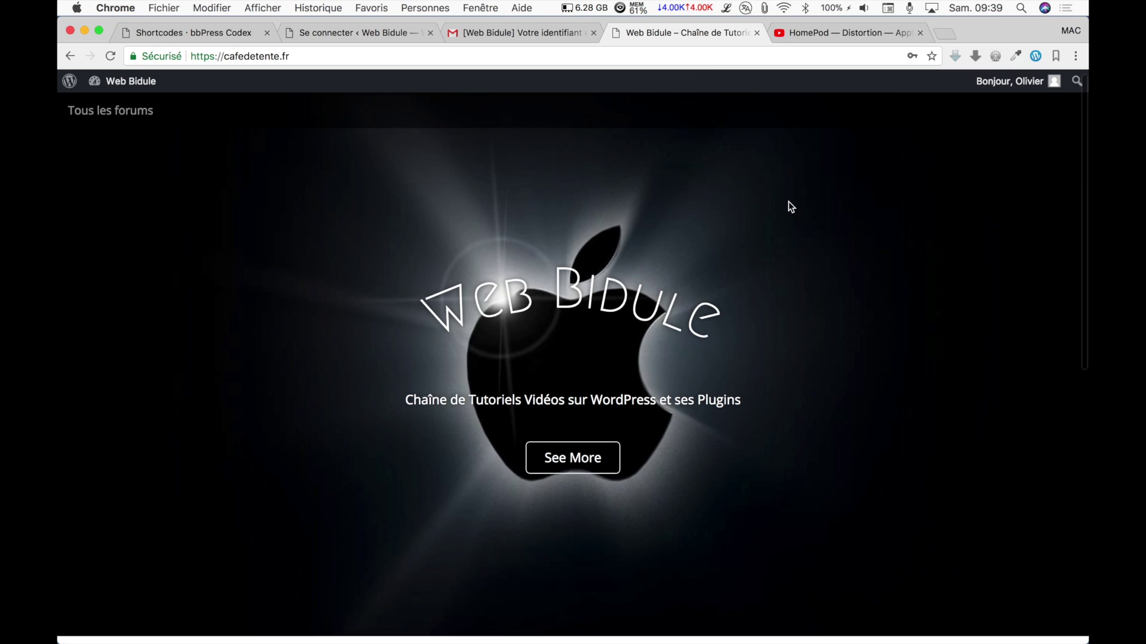
scroll(789, 206, down, 2)
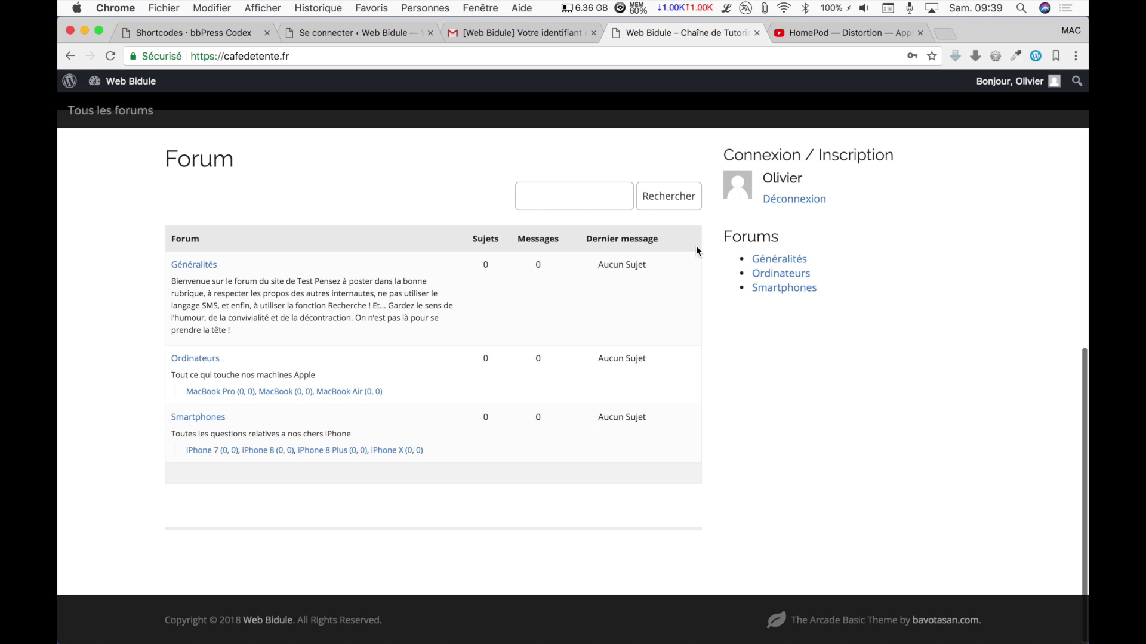
click(193, 266)
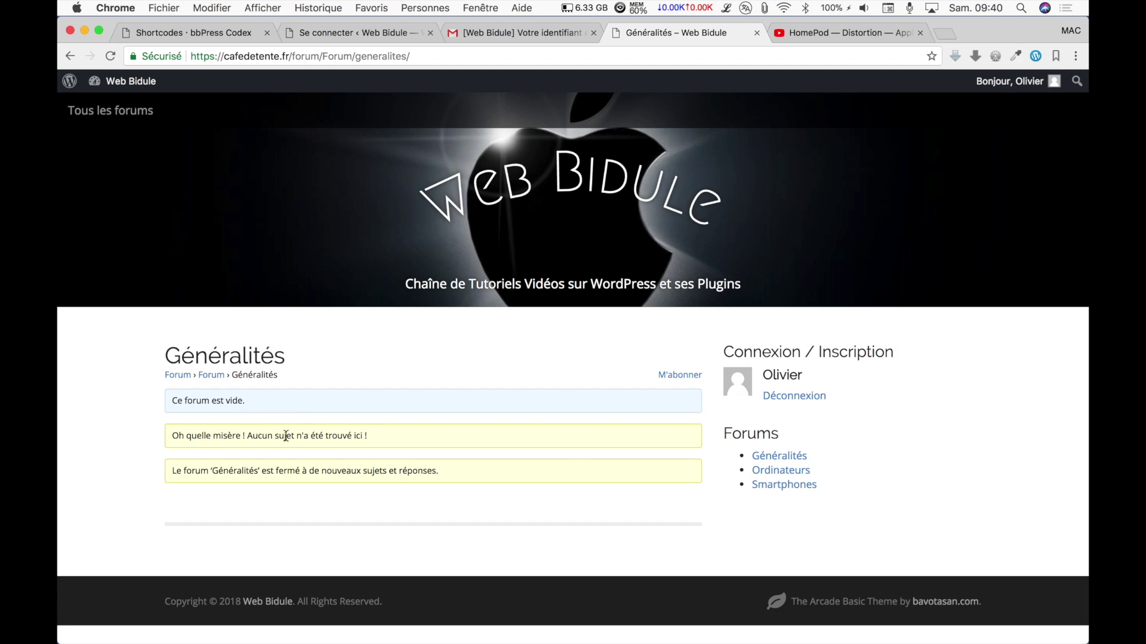
click(188, 374)
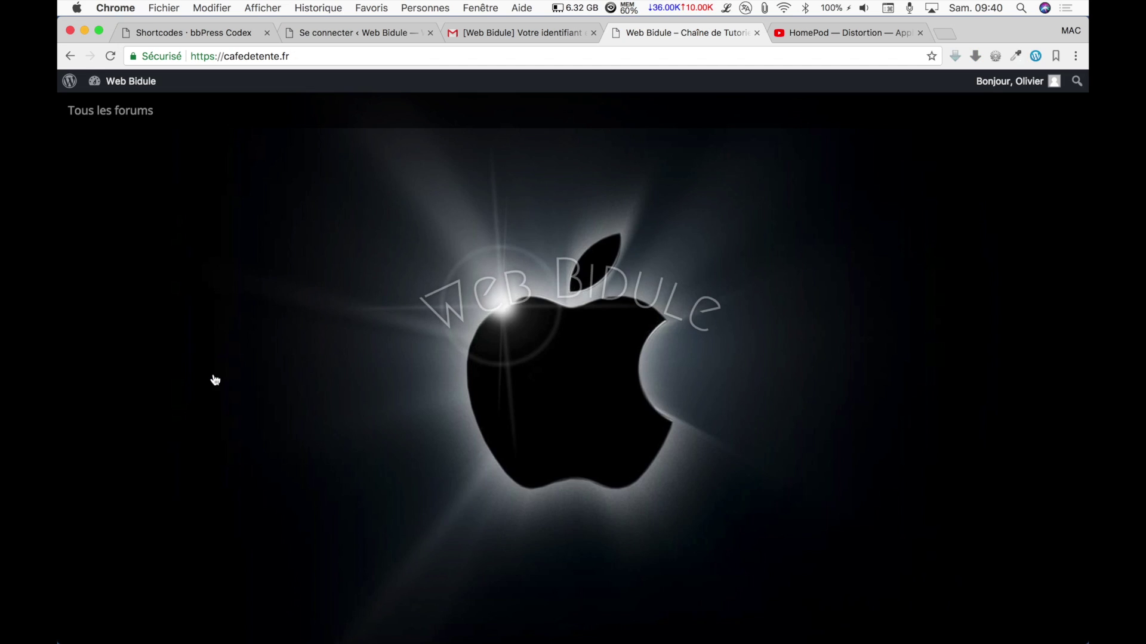
scroll(223, 382, down, 10)
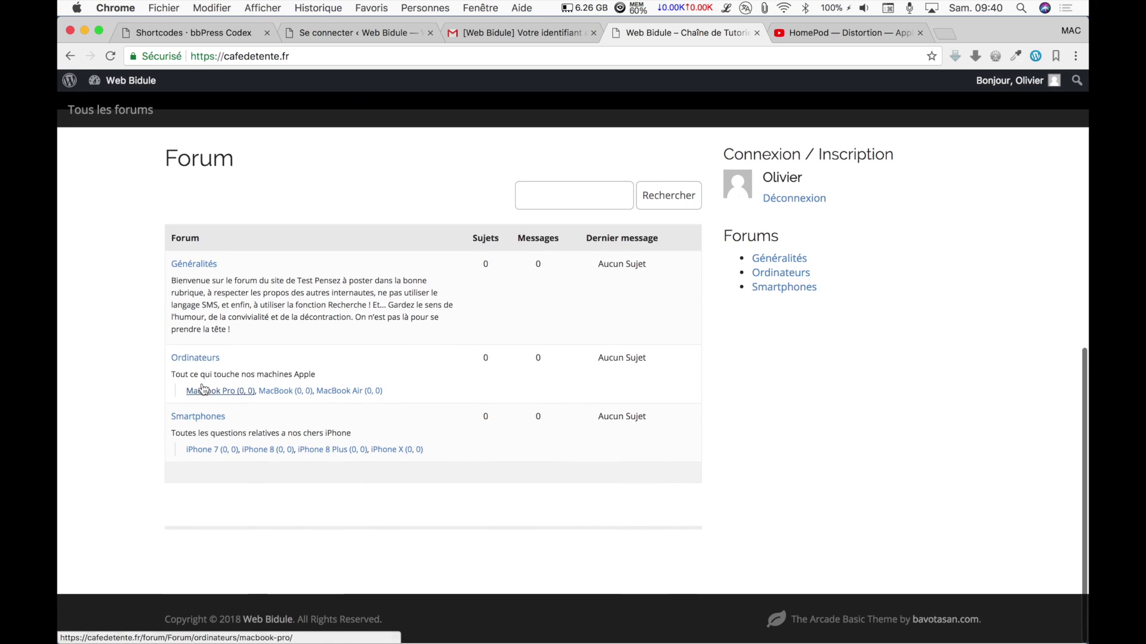
click(199, 363)
scroll(200, 365, down, 3)
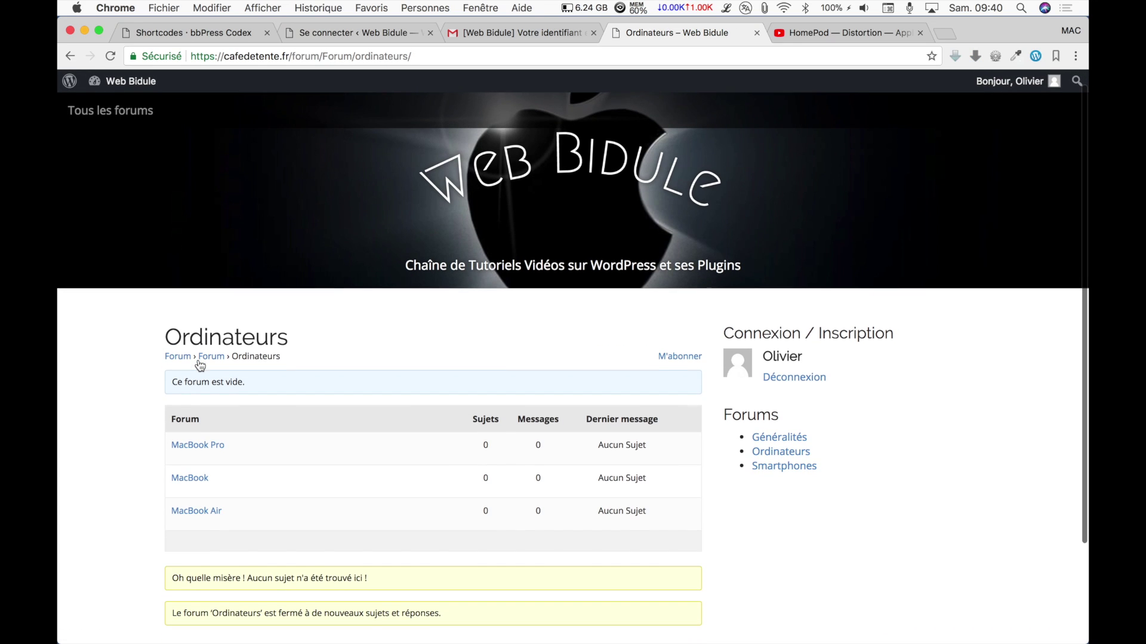
scroll(200, 364, down, 2)
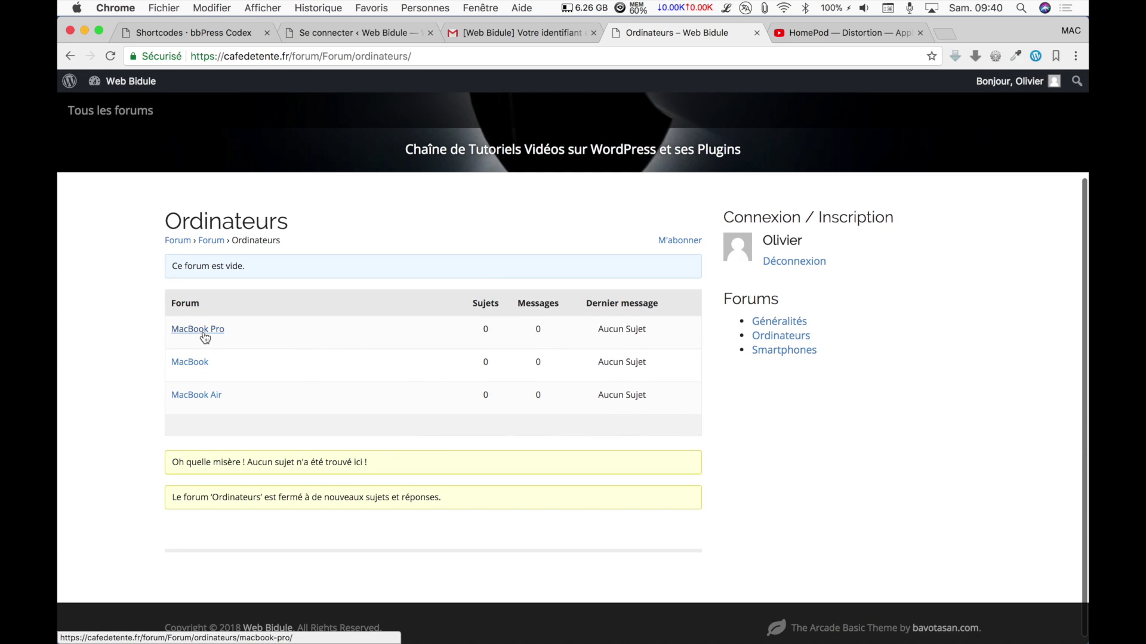
click(205, 336)
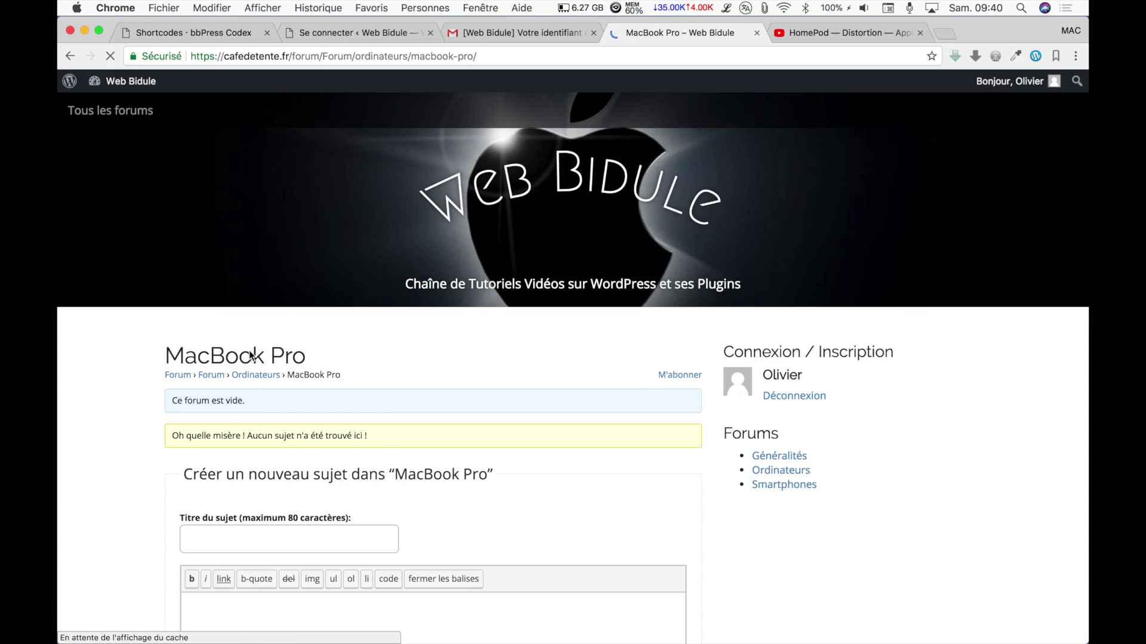
Post topic 'Avis' with message 'Que pensez vous du dernier MacBook Pro pour du Graphisme?'.
click(201, 545)
text(Avis)
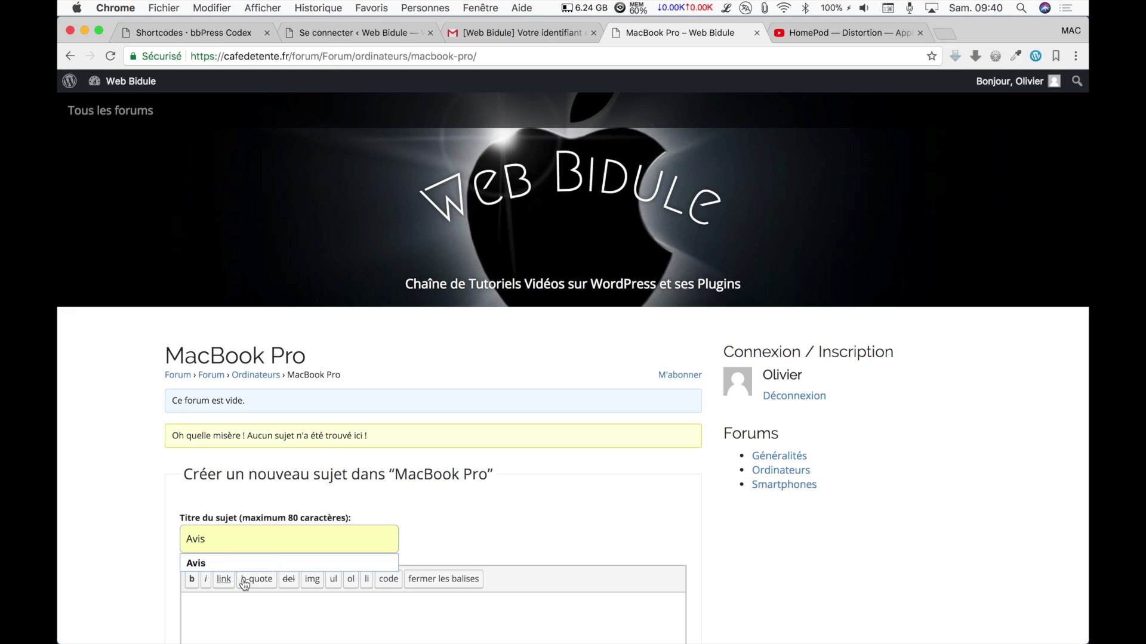
click(219, 605)
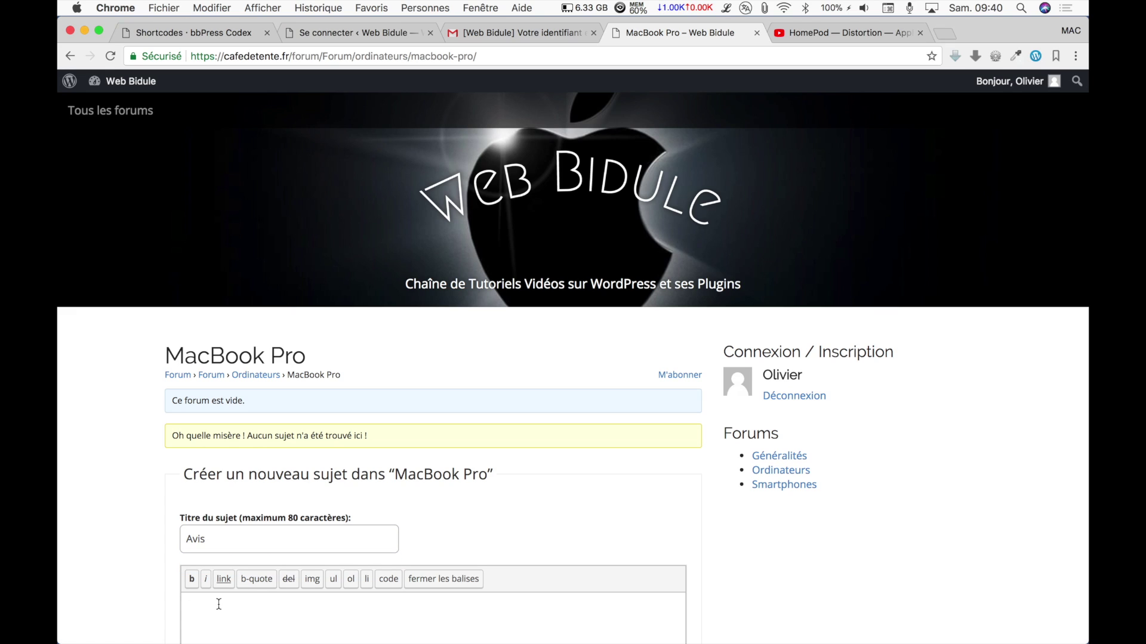
text(Que pensez vous du dernier )
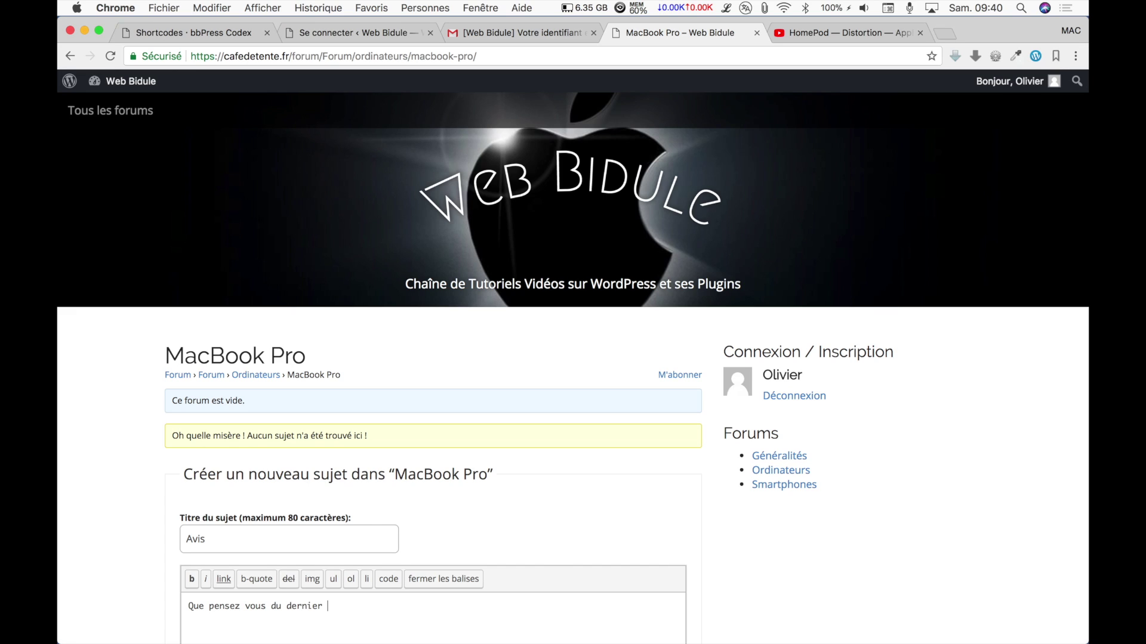
text(MacBook Pro pour du Graphisme)
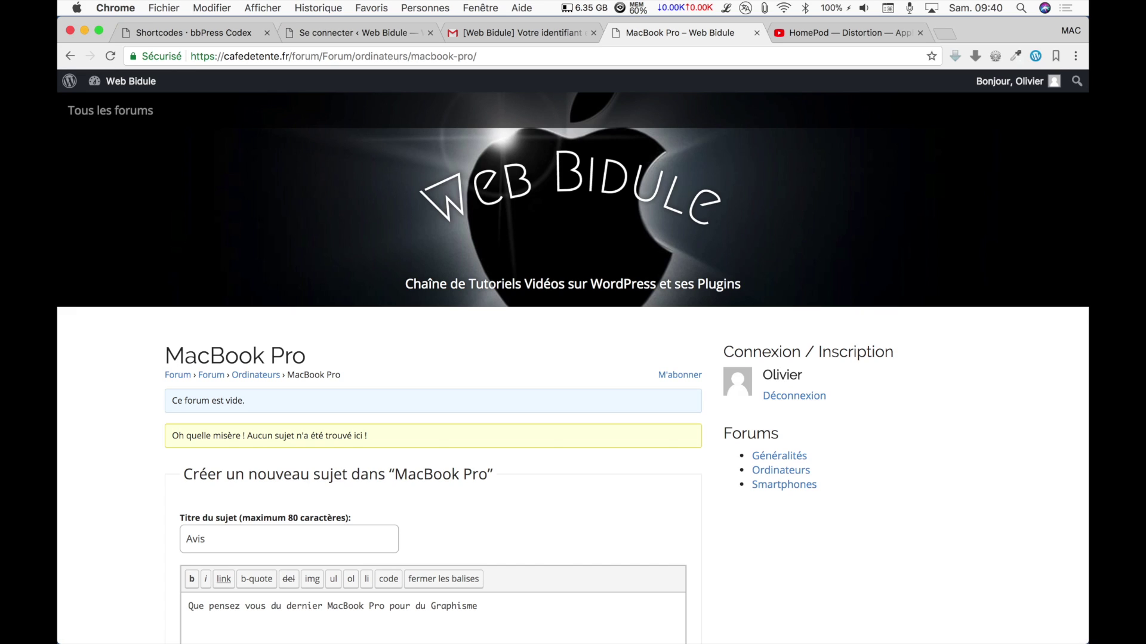
scroll(634, 510, down, 10)
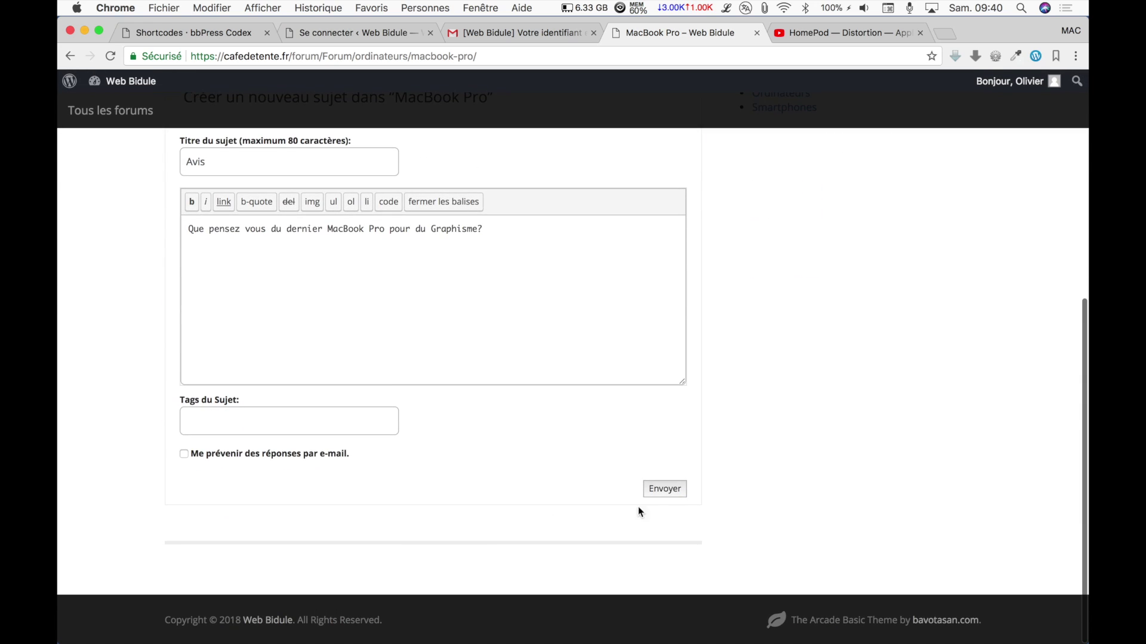
click(676, 494)
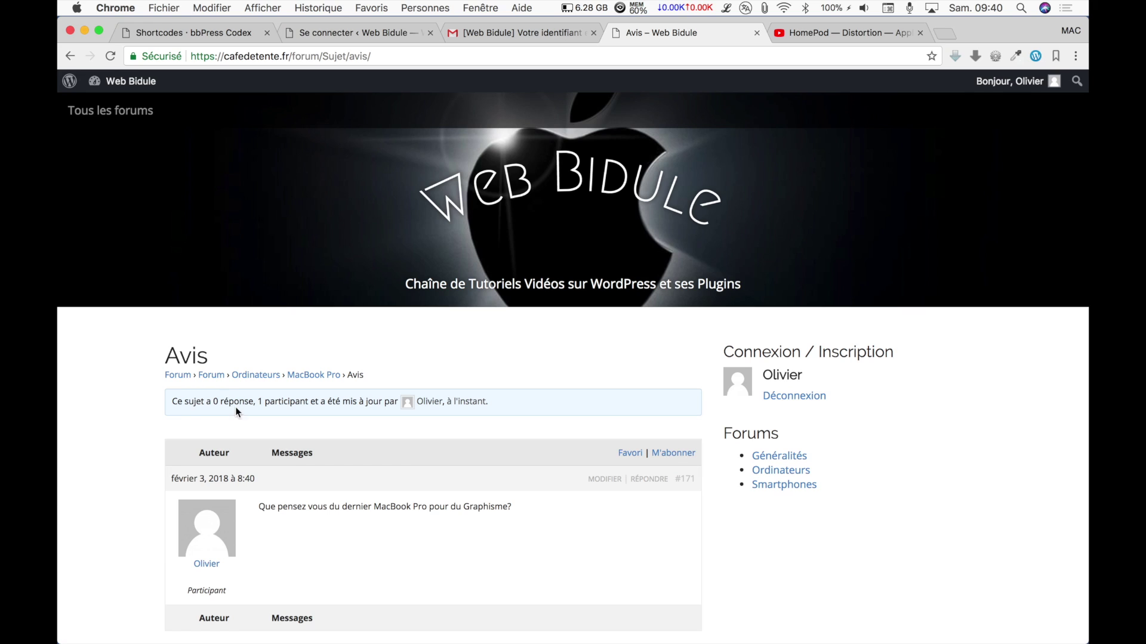
Return via Ordinateurs and MacBook Pro to the Avis topic, then log out from the sidebar widget.
click(250, 375)
scroll(286, 352, down, 3)
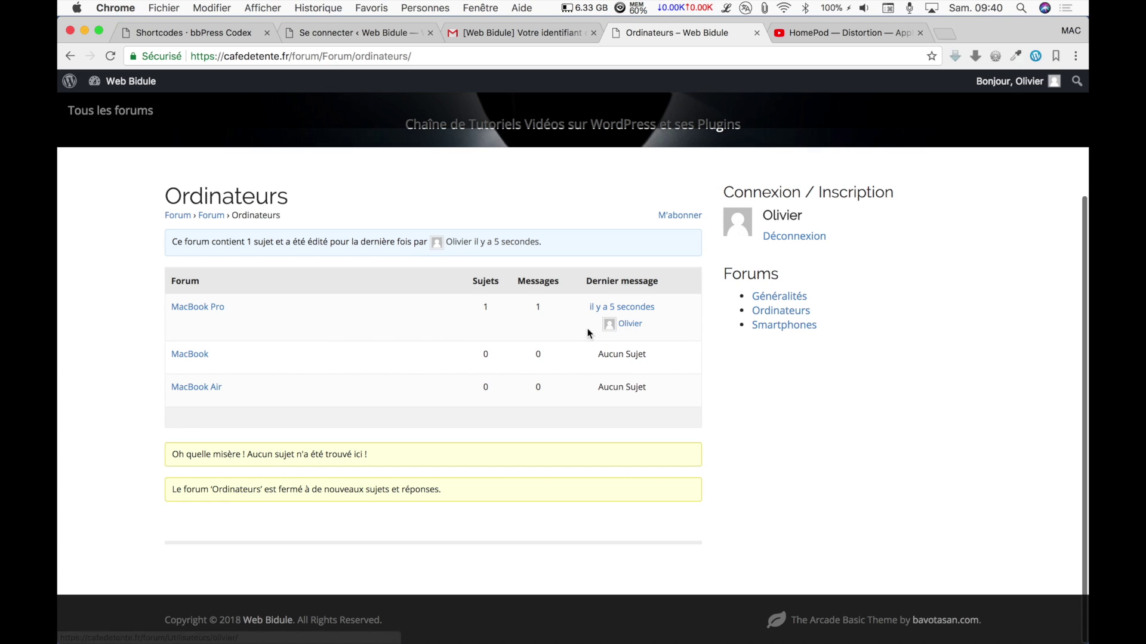
click(221, 311)
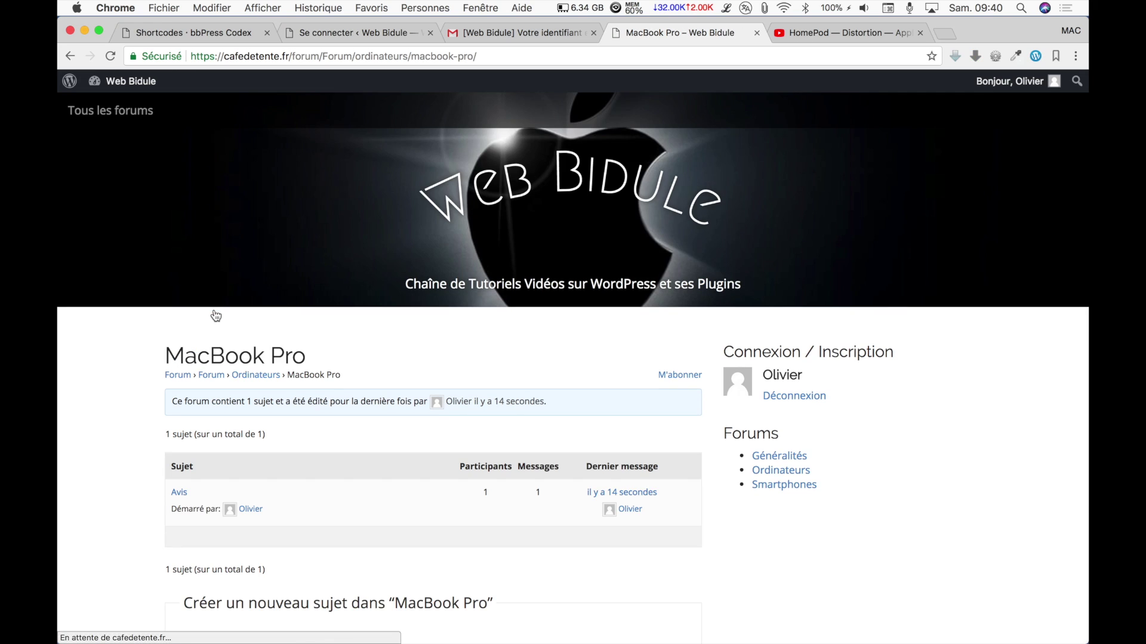
scroll(208, 316, down, 4)
click(179, 290)
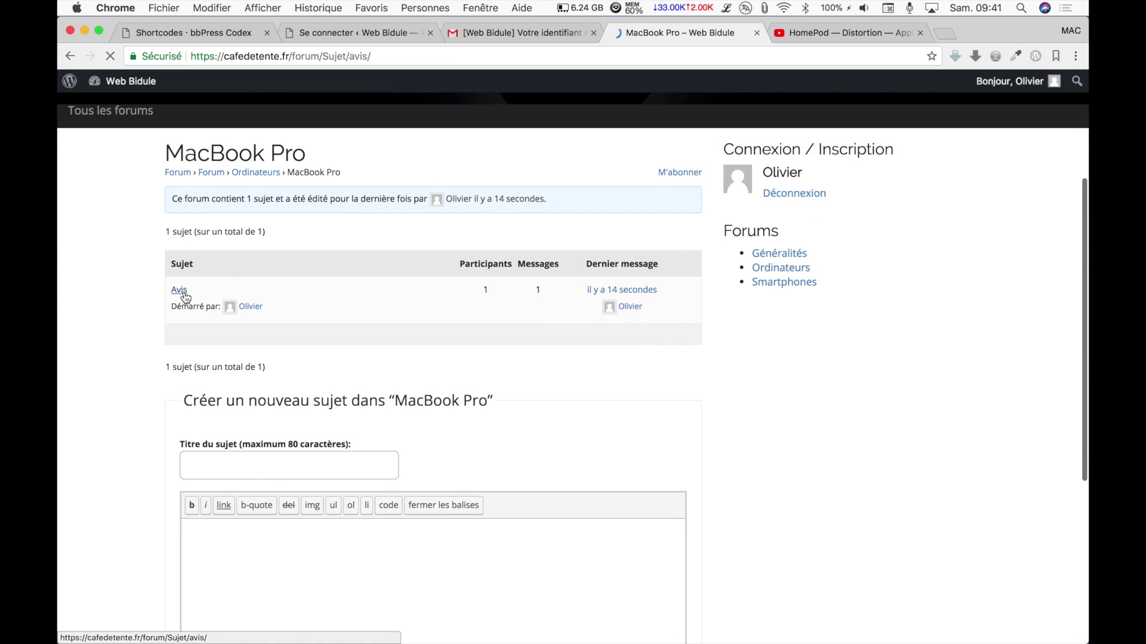
scroll(186, 297, down, 7)
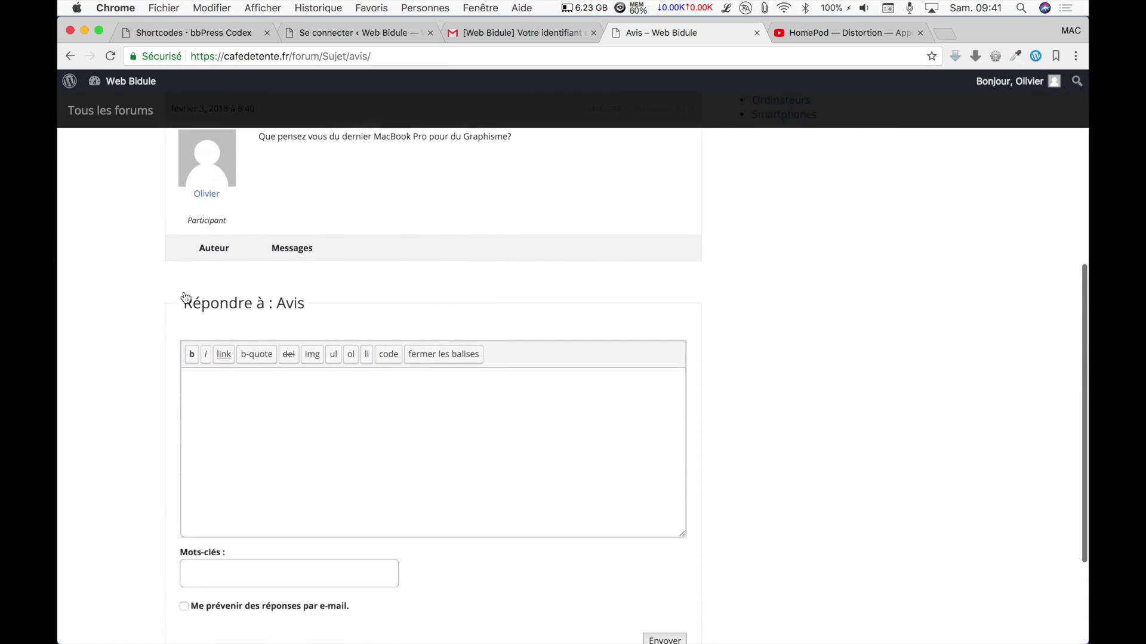
scroll(186, 298, up, 5)
scroll(186, 298, up, 3)
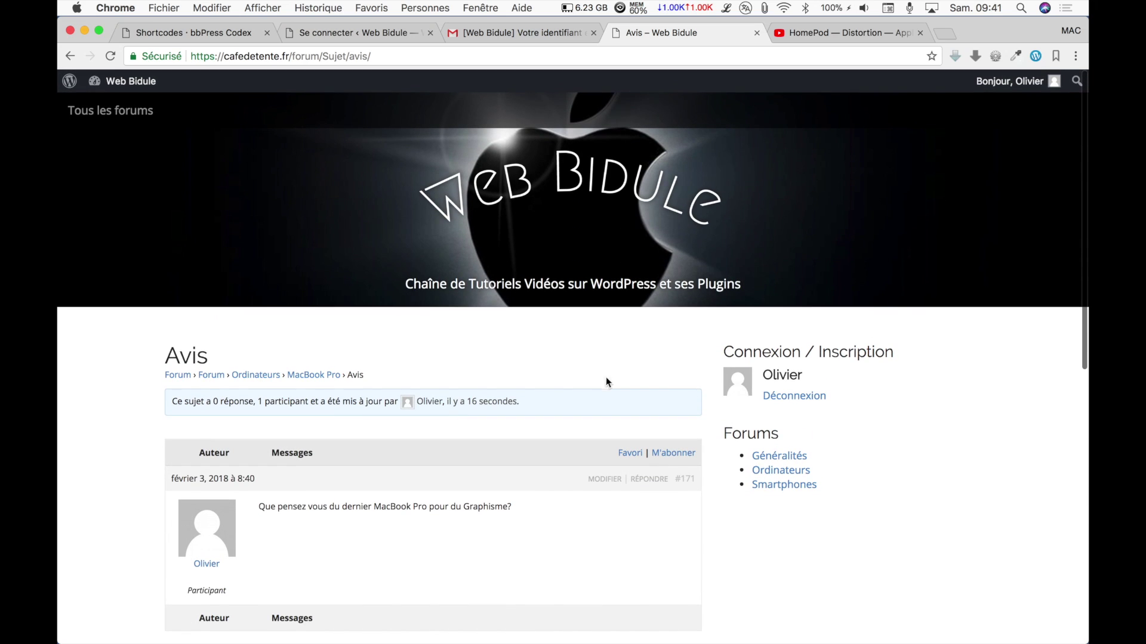
click(808, 402)
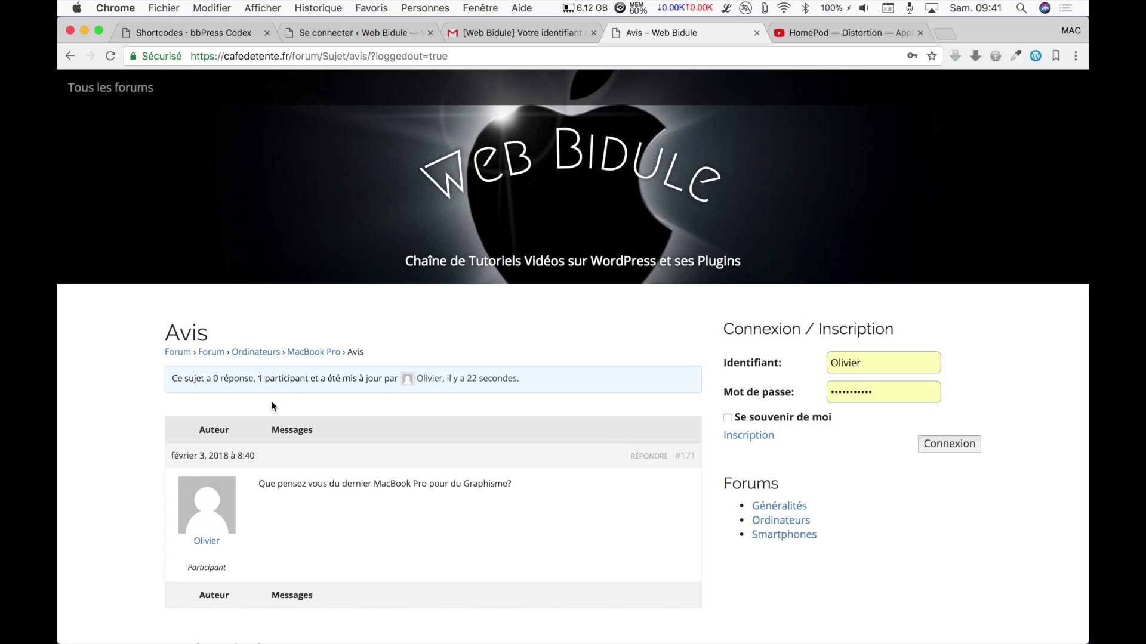
From the home page, reopen the Avis topic in MacBook Pro and scroll to the 'Répondre à : Avis' form.
click(178, 352)
scroll(180, 361, down, 10)
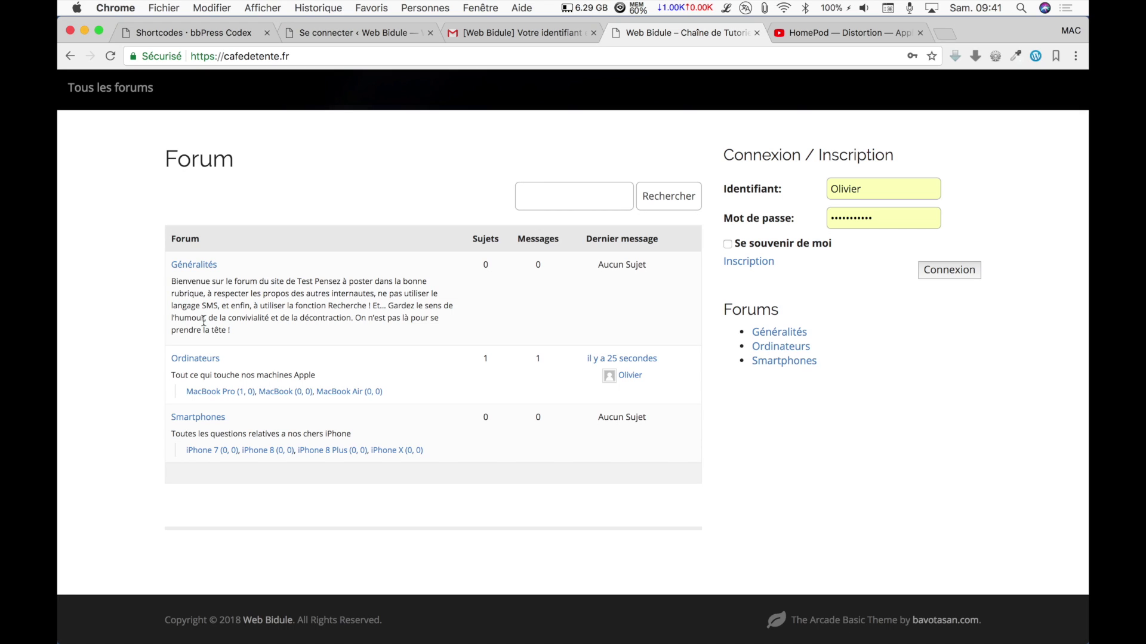
click(226, 392)
scroll(228, 399, down, 5)
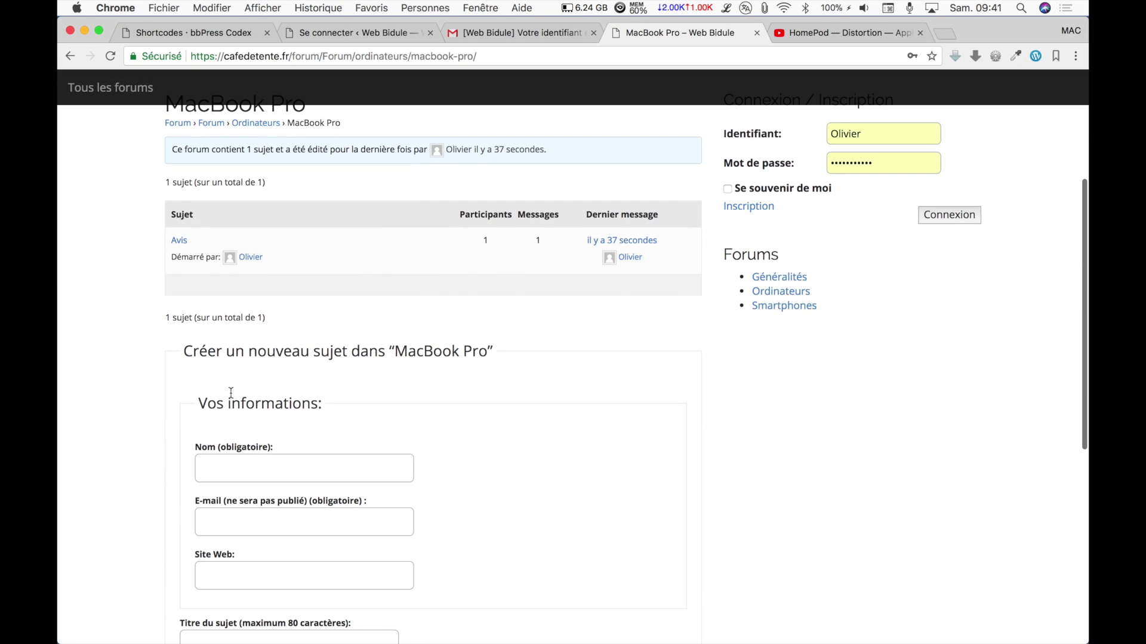
click(180, 238)
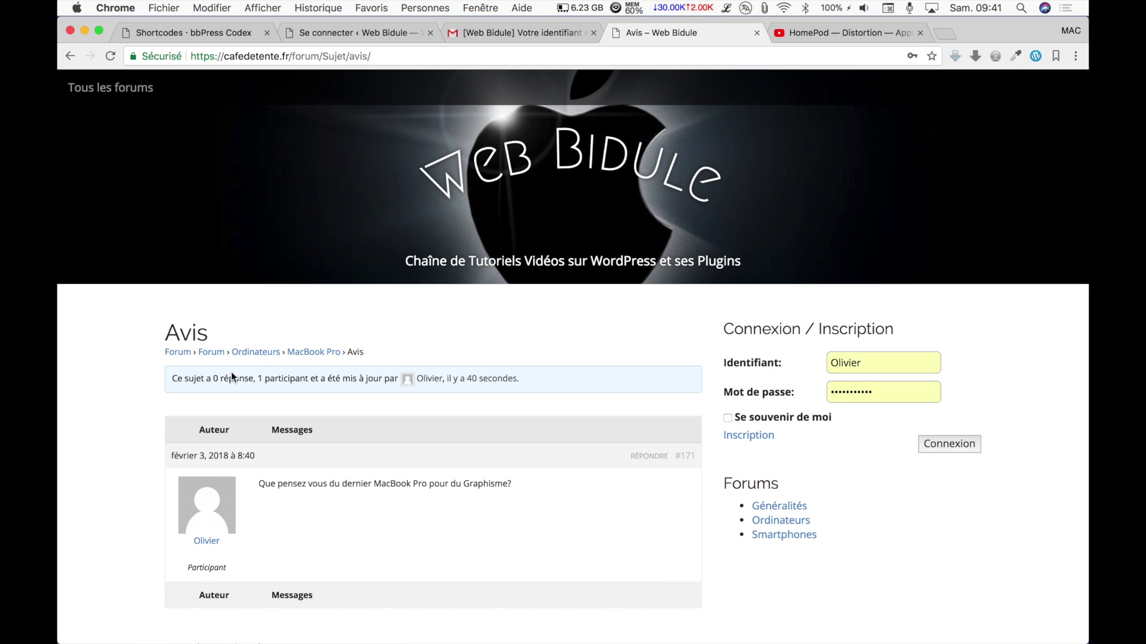
scroll(231, 373, down, 6)
scroll(232, 377, down, 5)
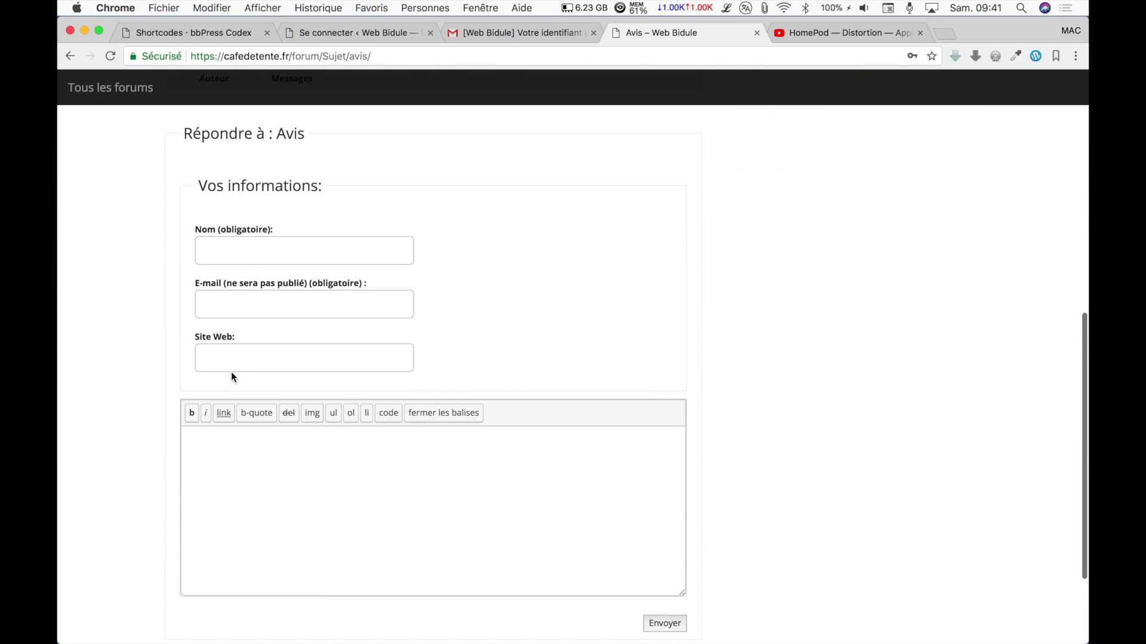
Post a guest reply with name and e-mail reading 'Oui parfaitement si tu prends une configuration avancée'.
click(233, 247)
text(Michel)
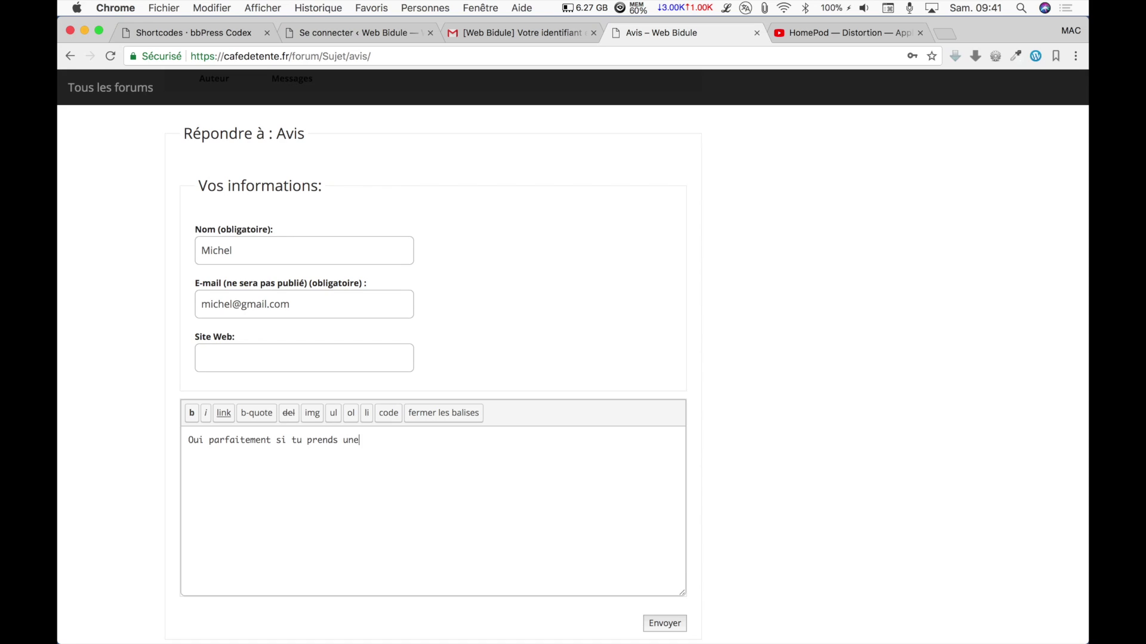
text(onfiguration ava)
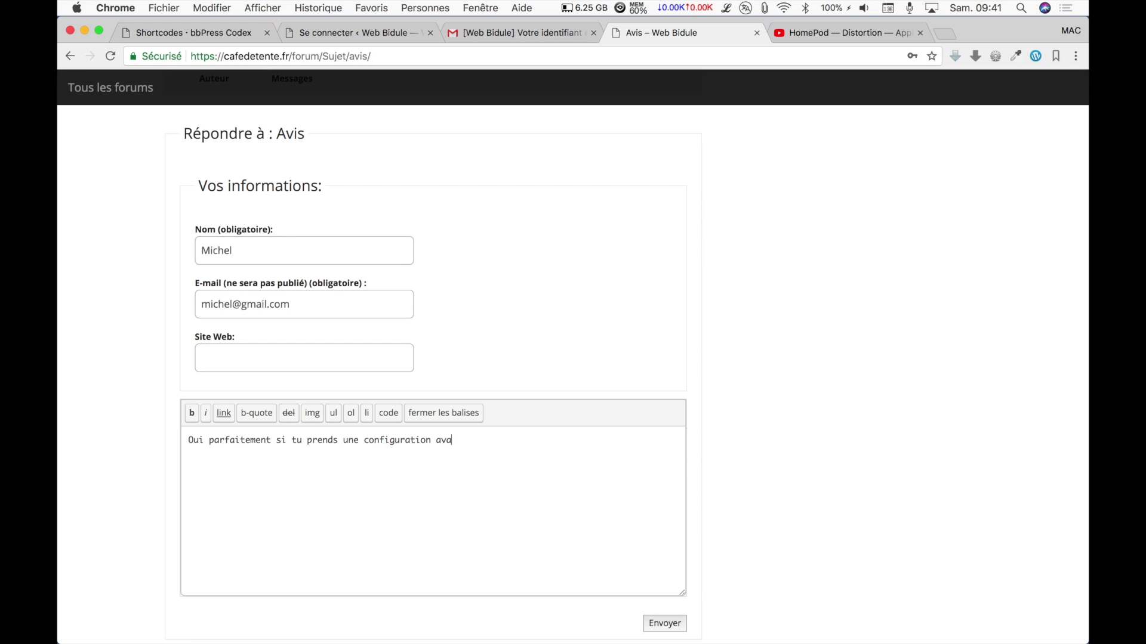
text(ncée)
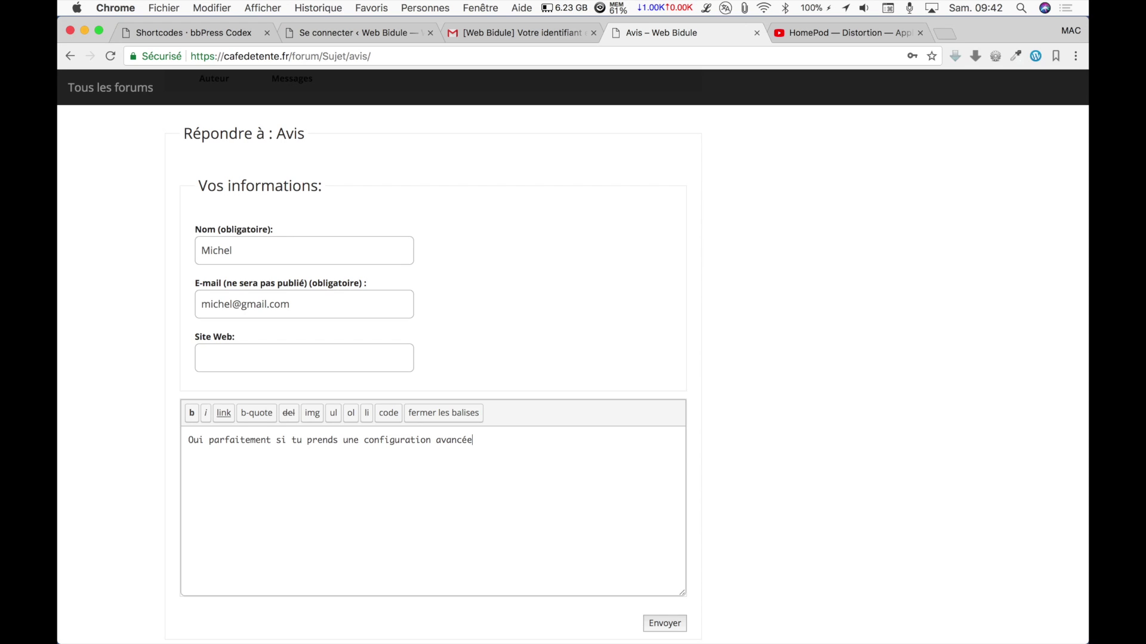
click(675, 627)
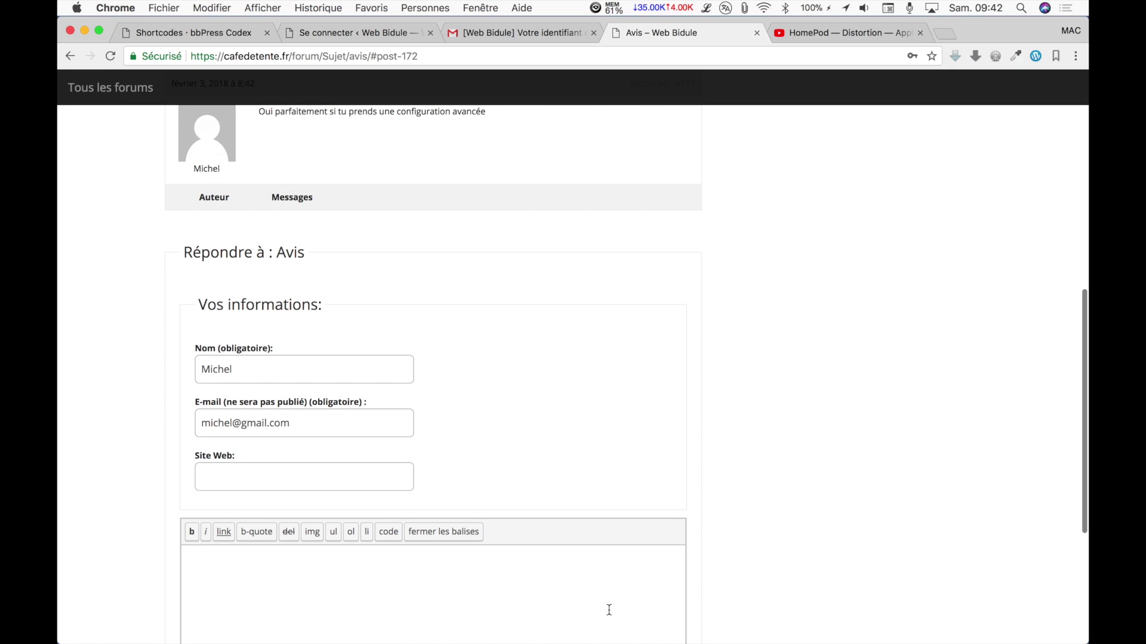
scroll(528, 419, up, 6)
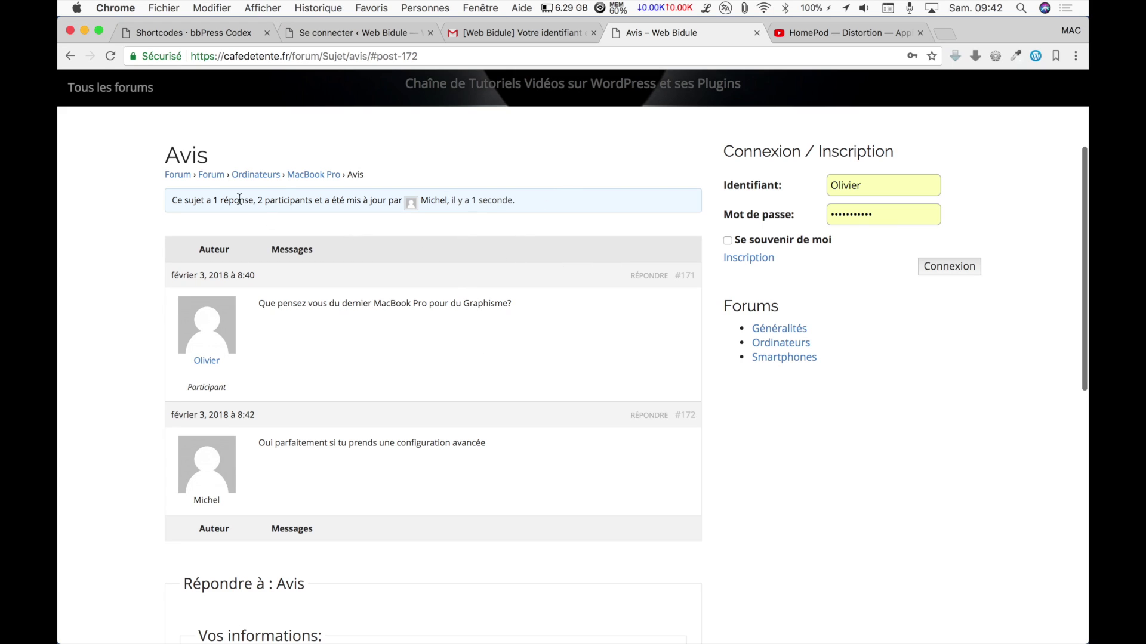
click(181, 176)
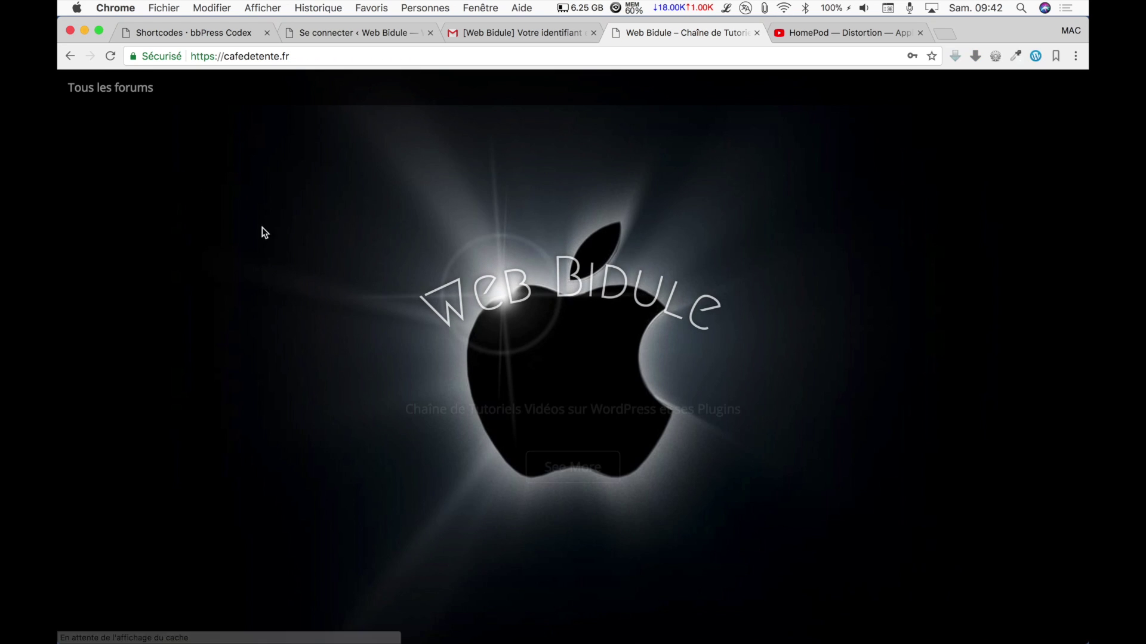
Open the empty iPhone 7 sub-forum, then switch to the HomePod YouTube video tab.
scroll(251, 343, down, 10)
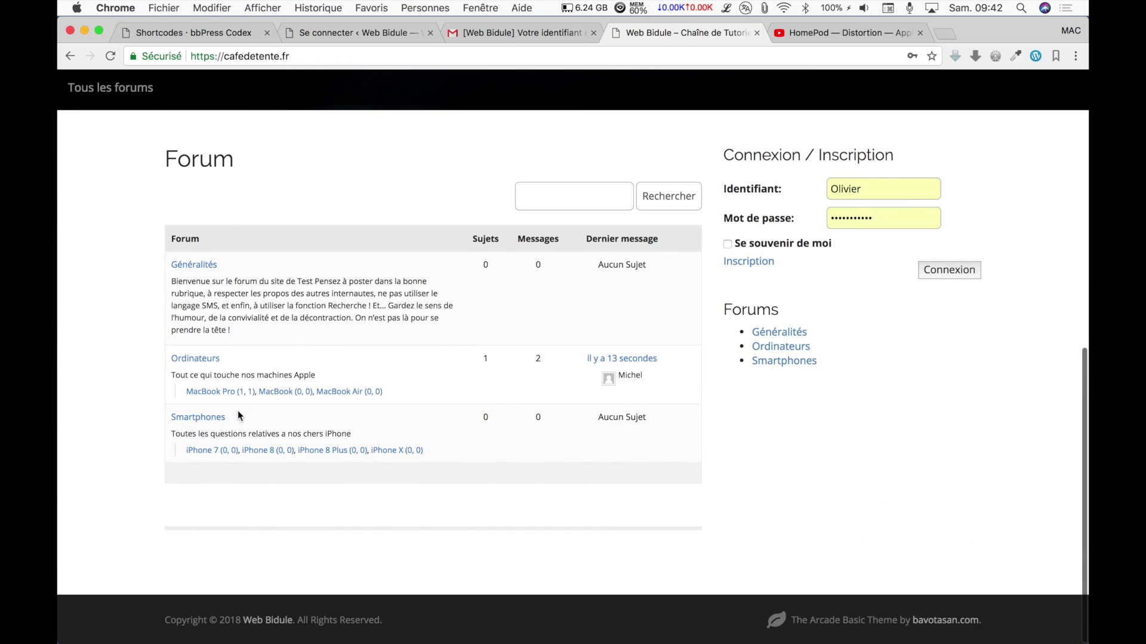
click(203, 448)
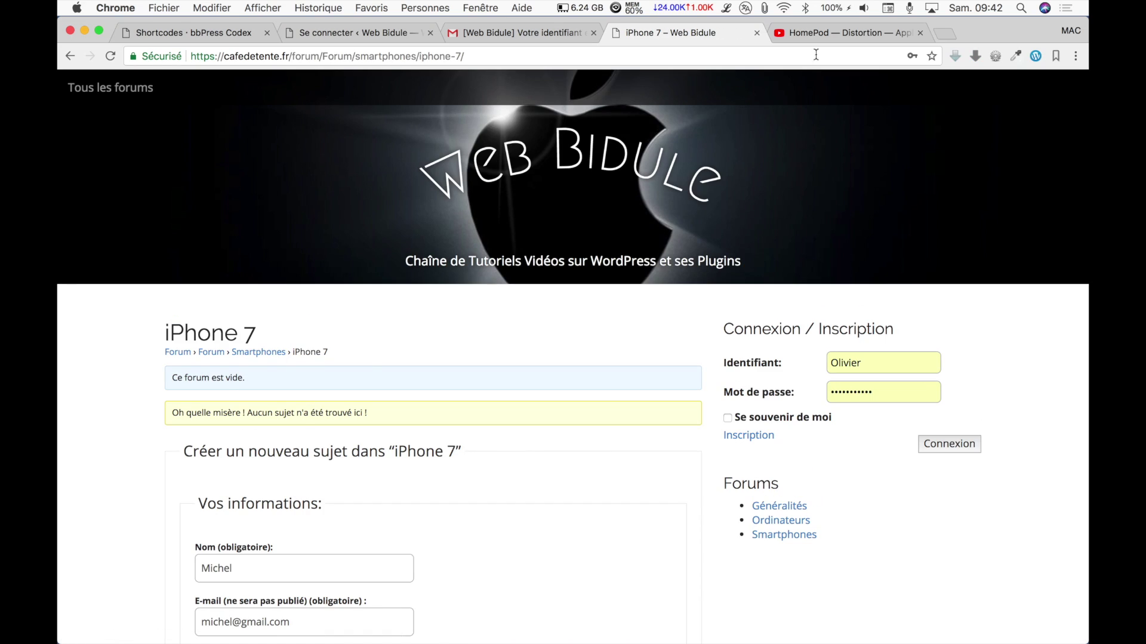
click(828, 34)
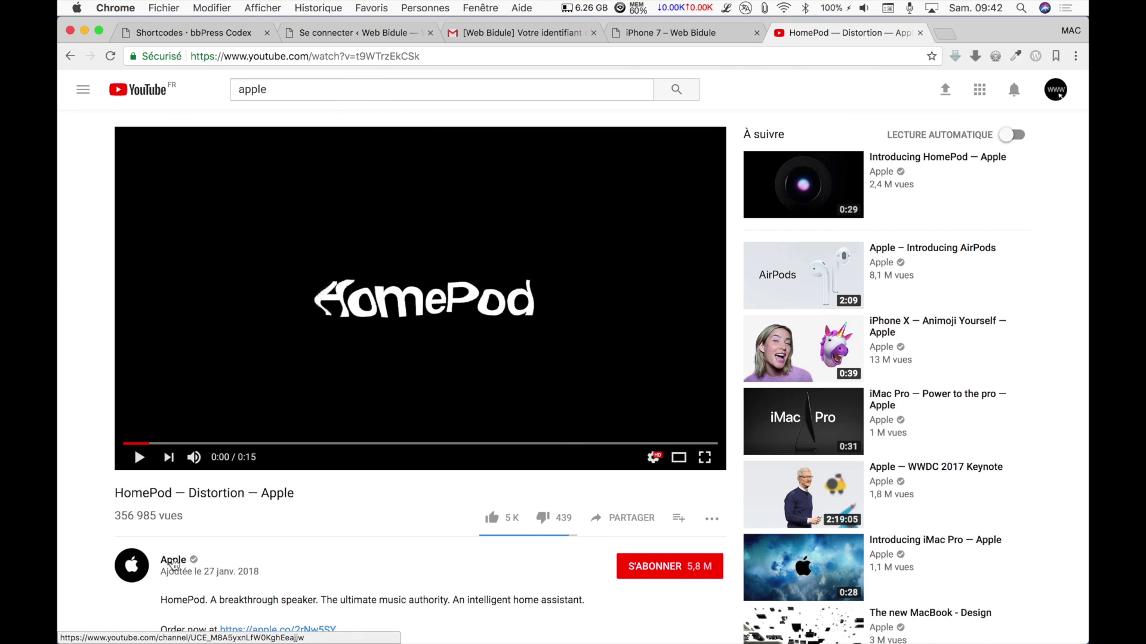
click(174, 560)
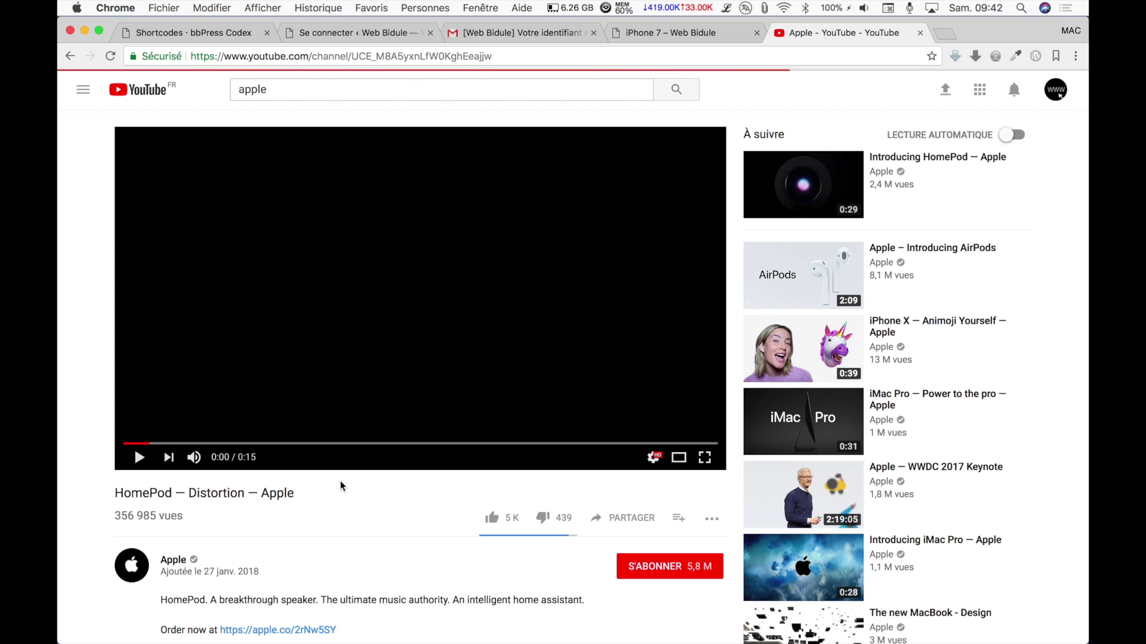
scroll(341, 486, down, 10)
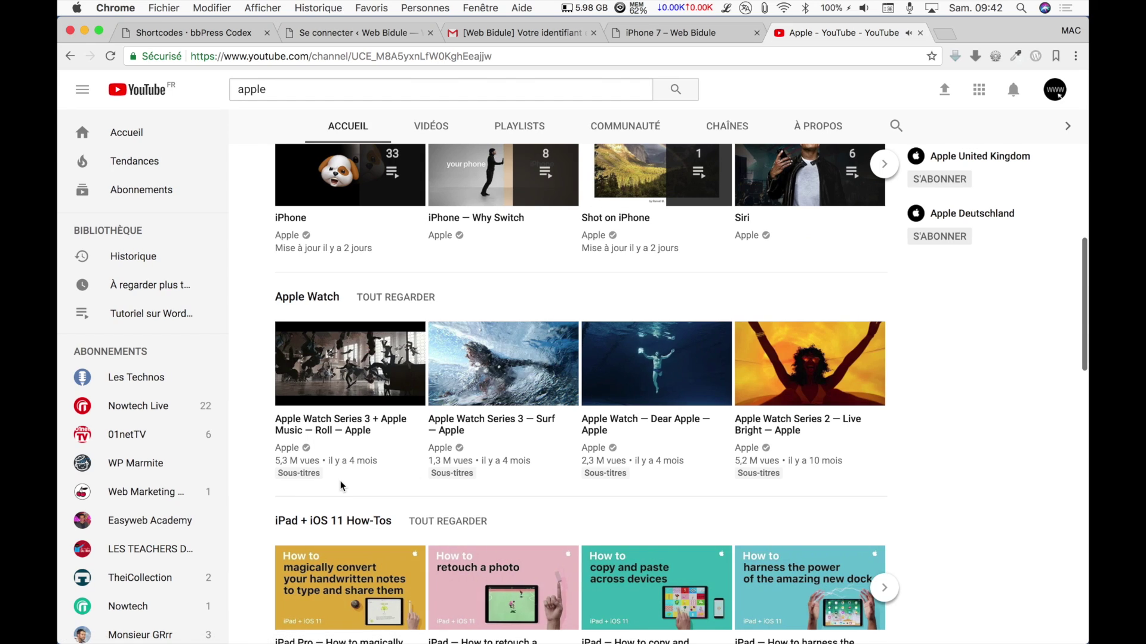
scroll(340, 486, down, 9)
scroll(341, 487, down, 10)
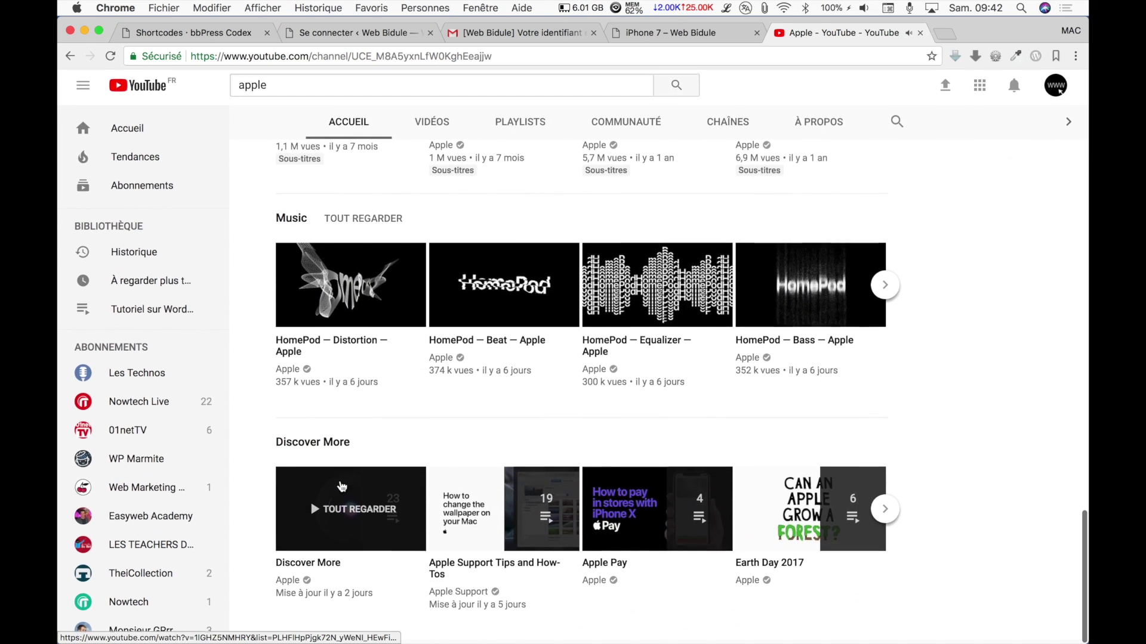
scroll(340, 486, up, 18)
scroll(341, 490, up, 7)
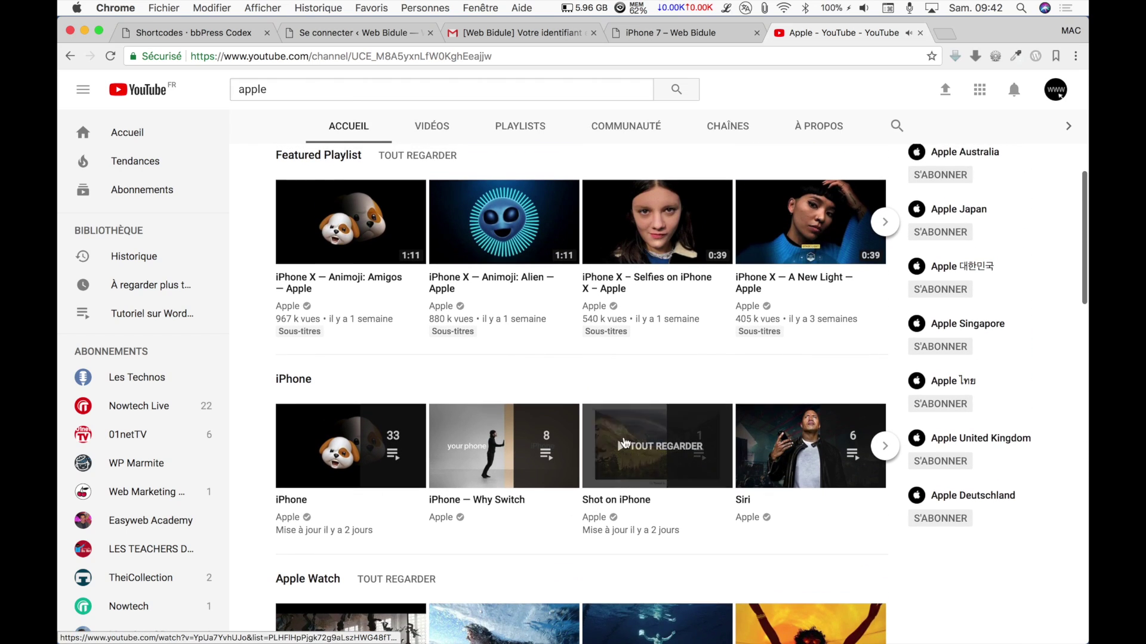
click(626, 472)
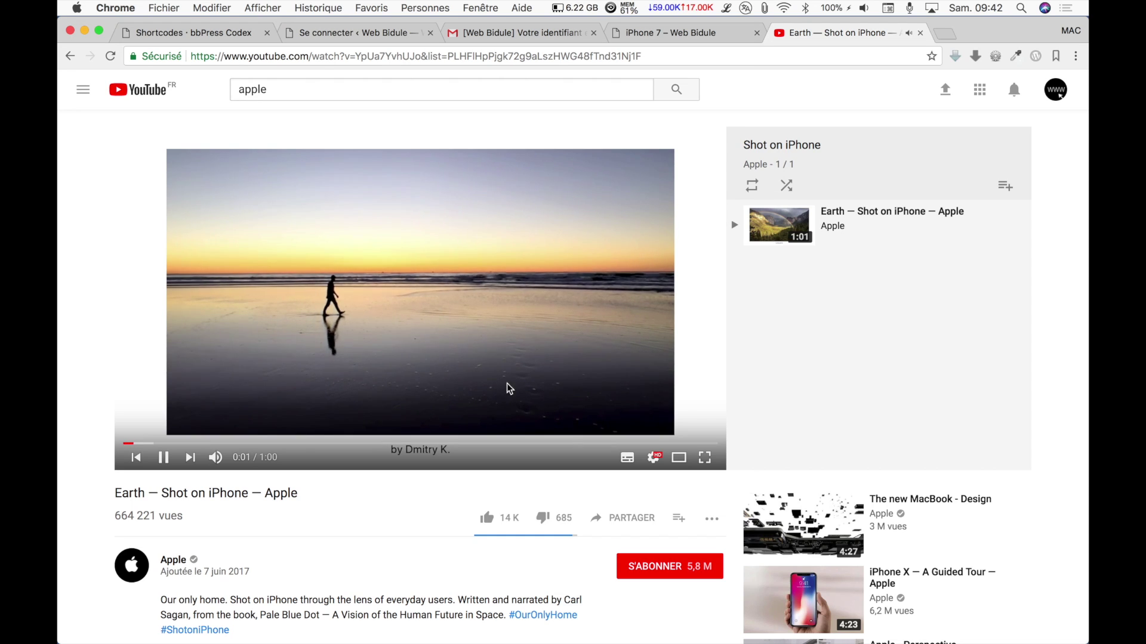
click(623, 519)
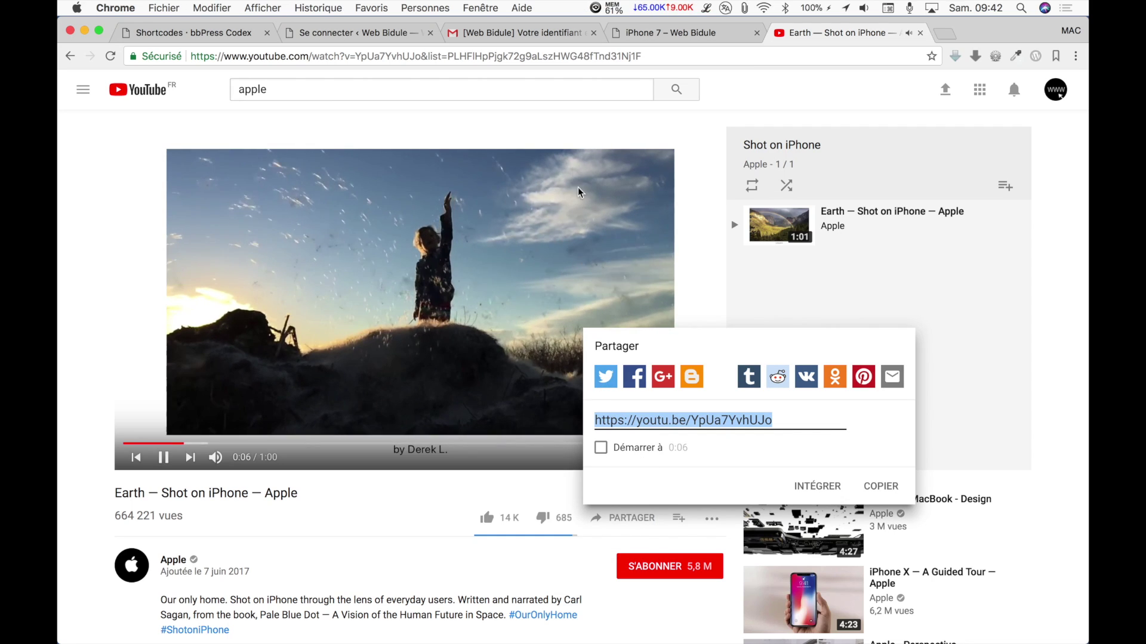
click(635, 34)
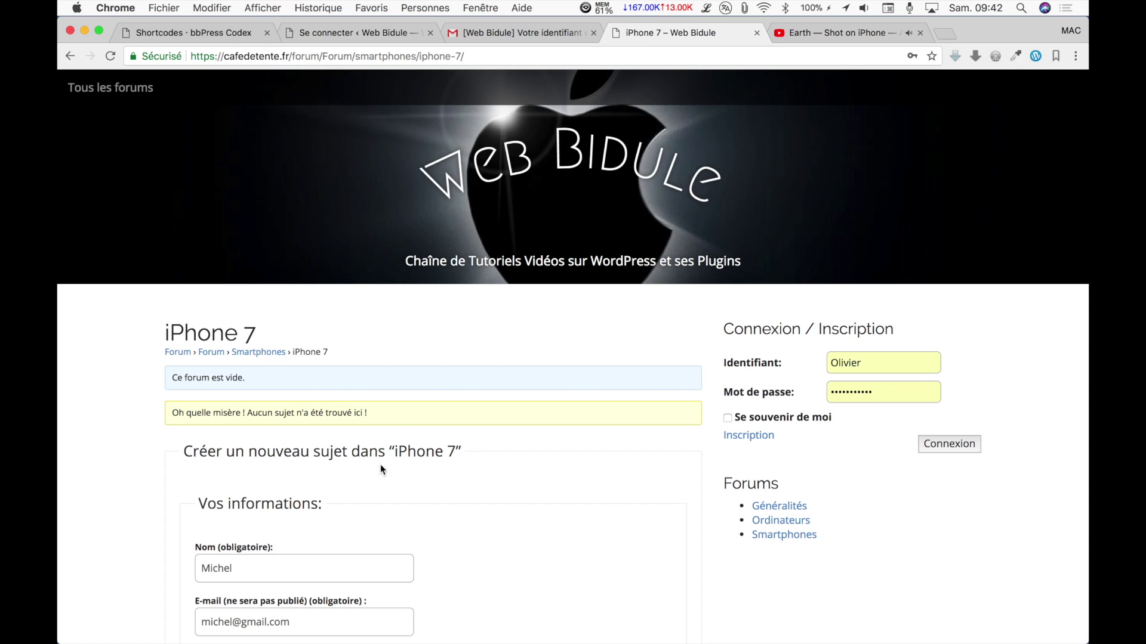
Paste the Earth — Shot on iPhone youtu.be link into the new topic's message box.
scroll(310, 509, down, 10)
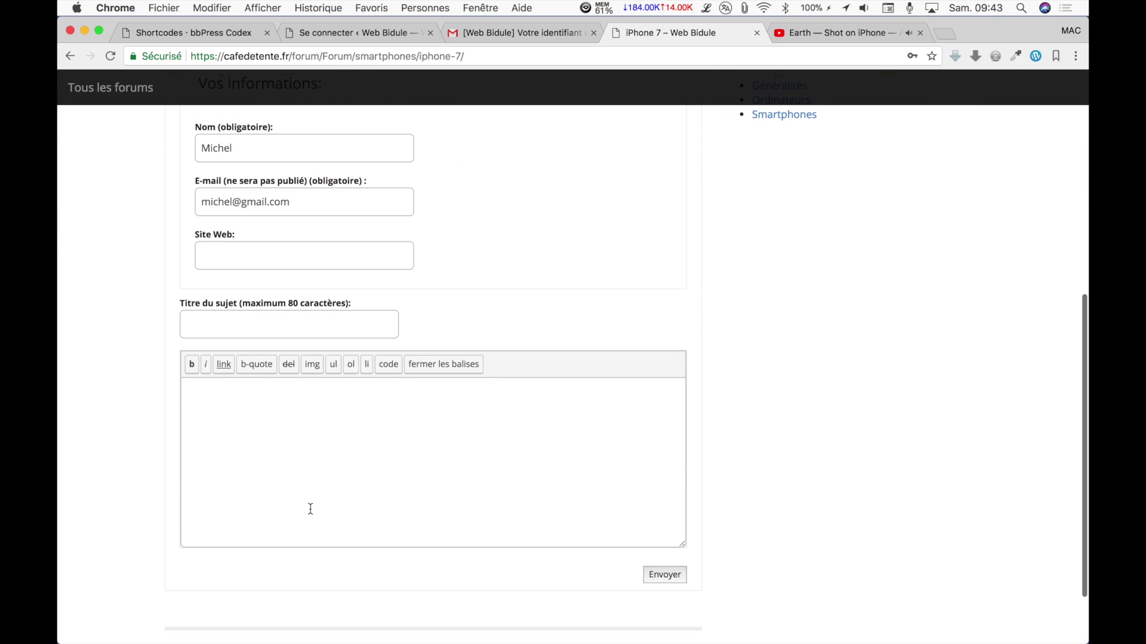
scroll(311, 509, up, 5)
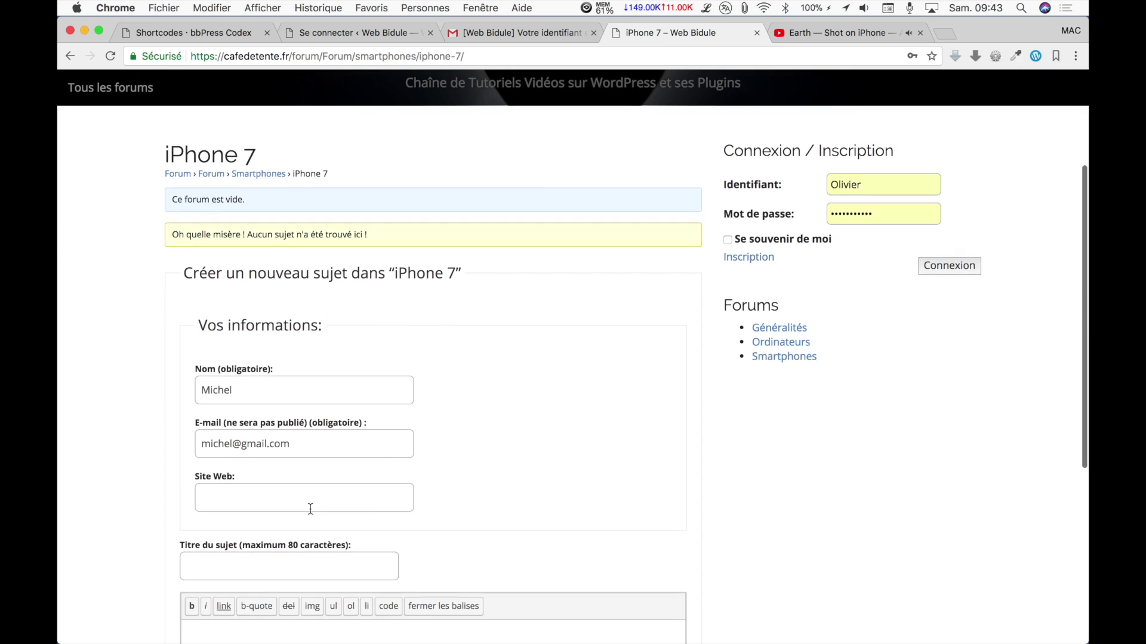
scroll(310, 509, down, 2)
scroll(310, 509, down, 3)
click(305, 460)
key(super+v)
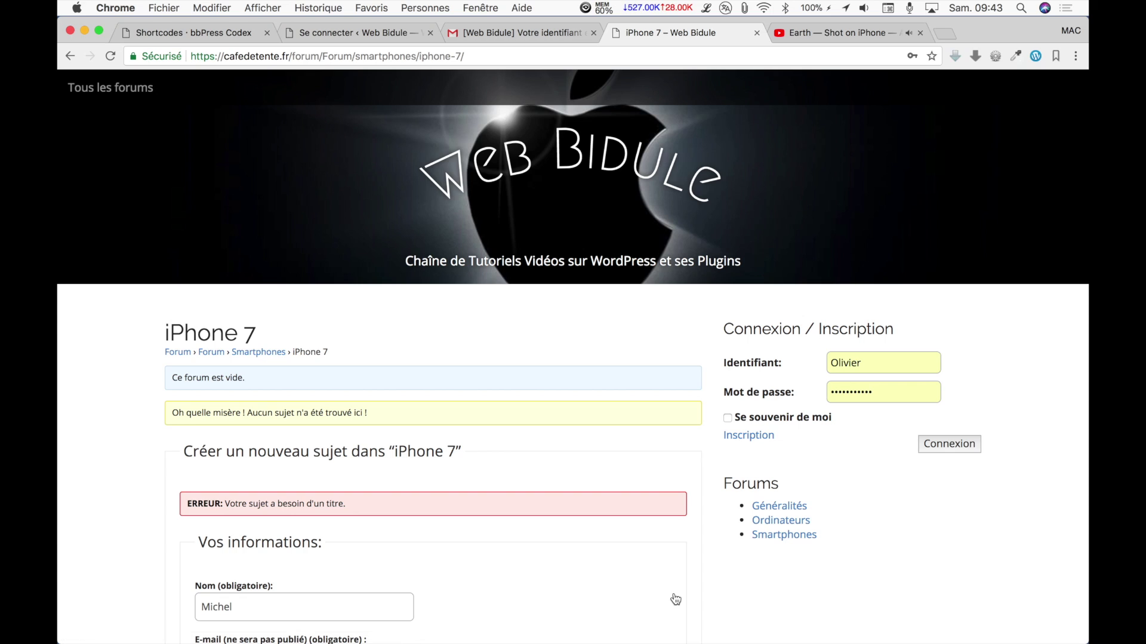
Title the topic 'Iphone 7', publish it, and play the embedded video.
scroll(675, 599, down, 5)
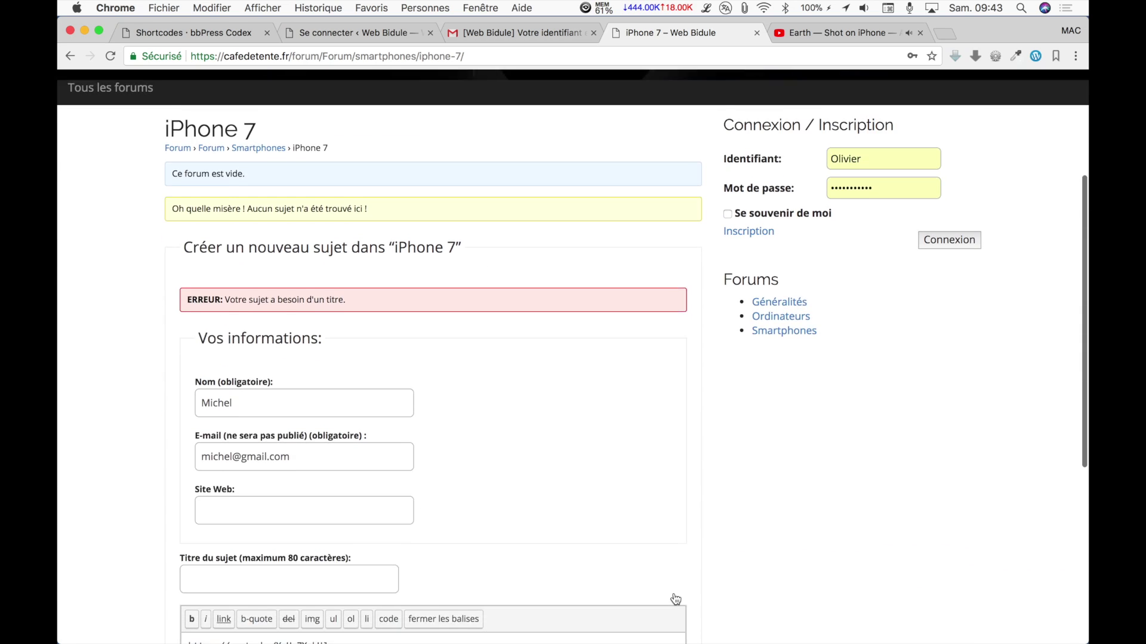
click(283, 475)
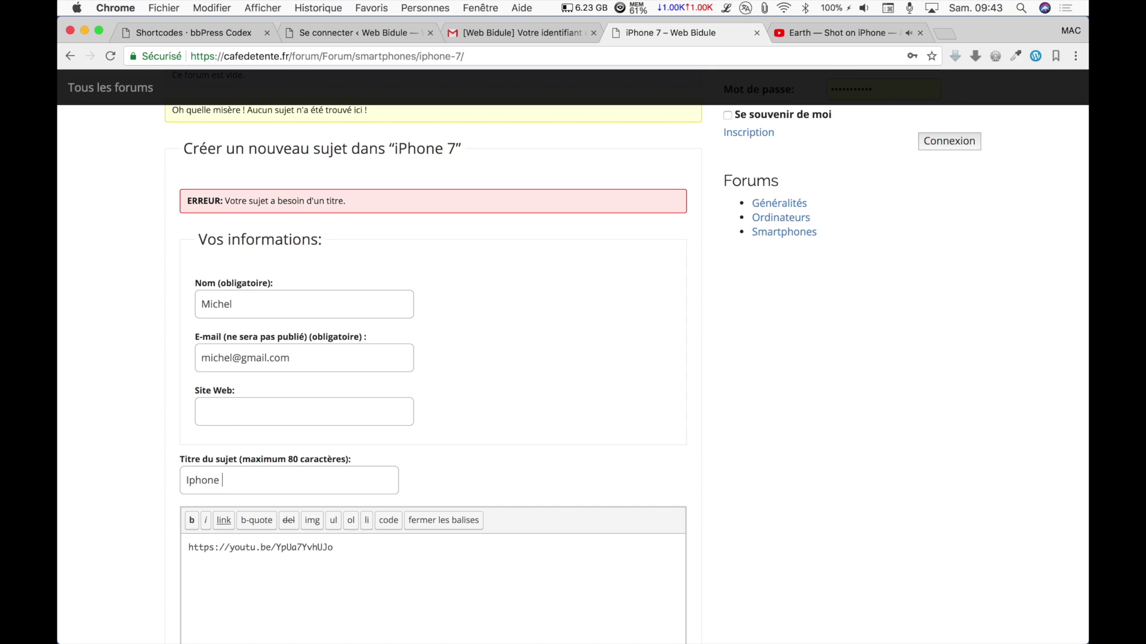
scroll(564, 460, down, 4)
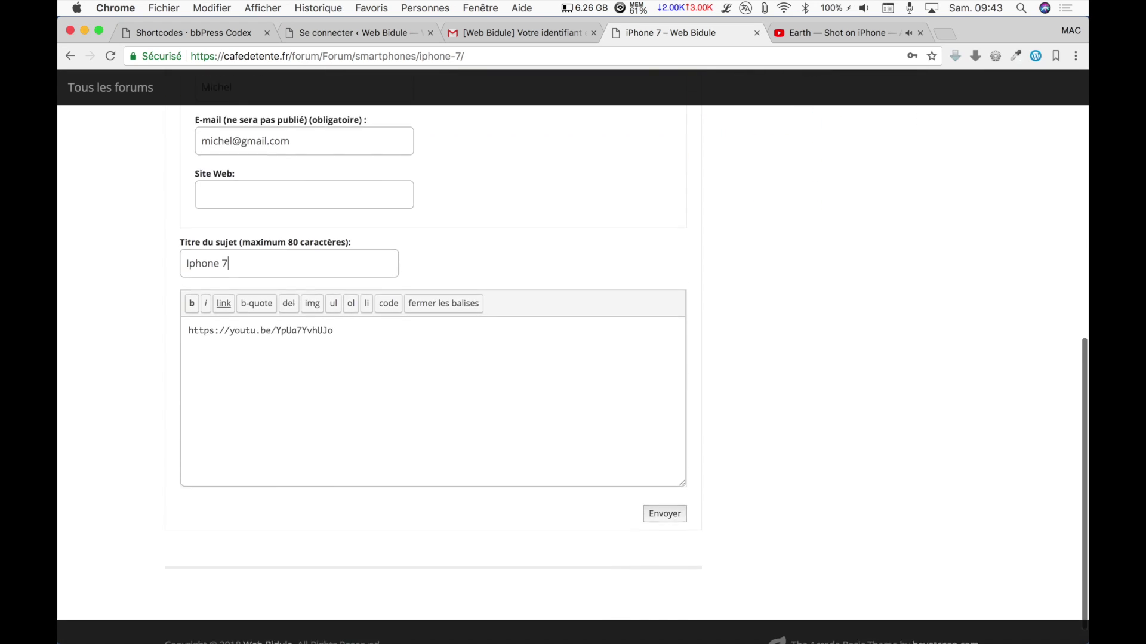
click(654, 497)
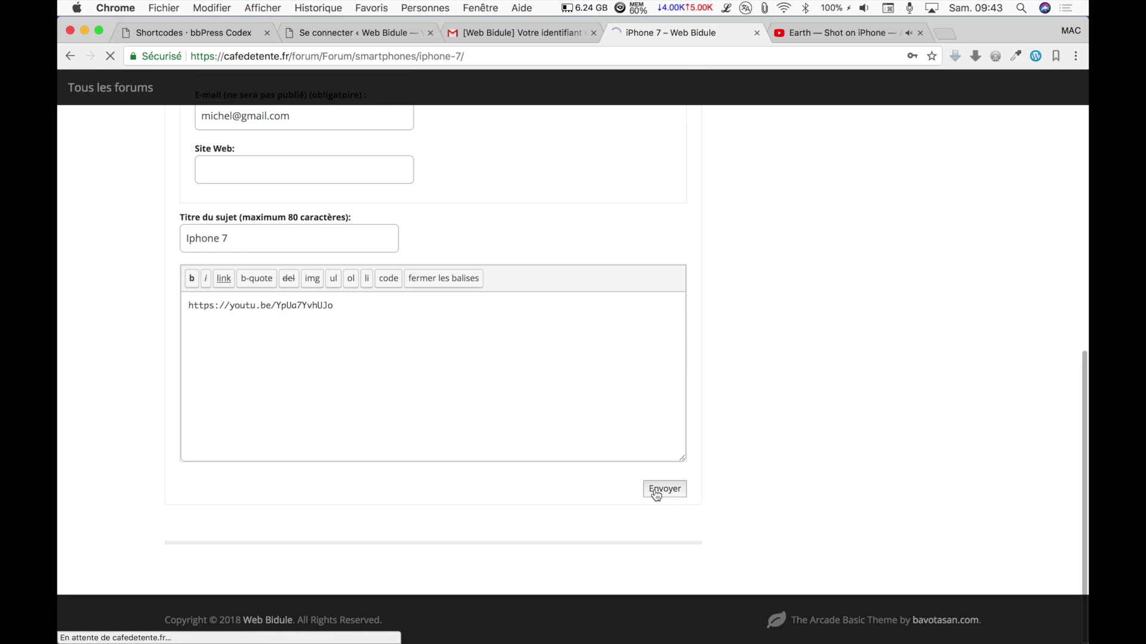
scroll(527, 447, down, 3)
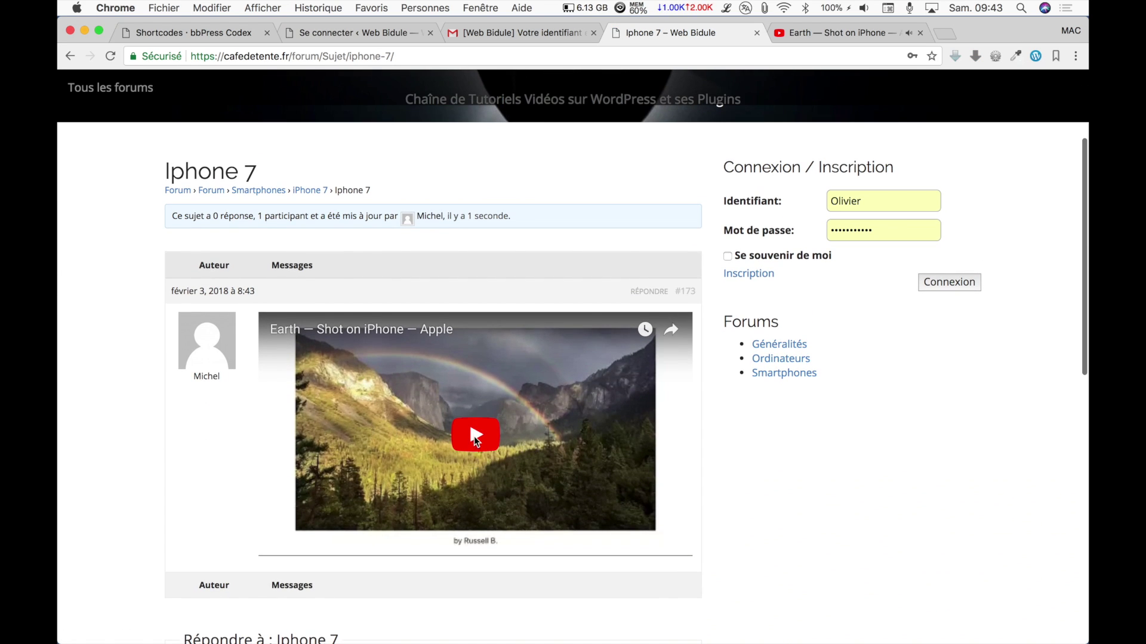
click(475, 437)
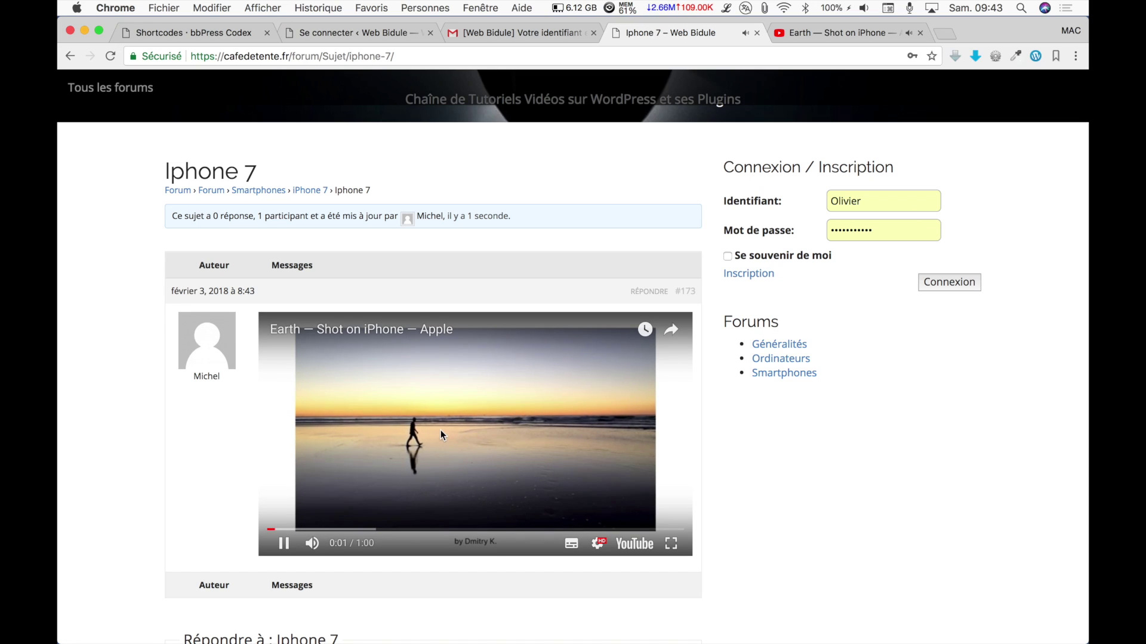